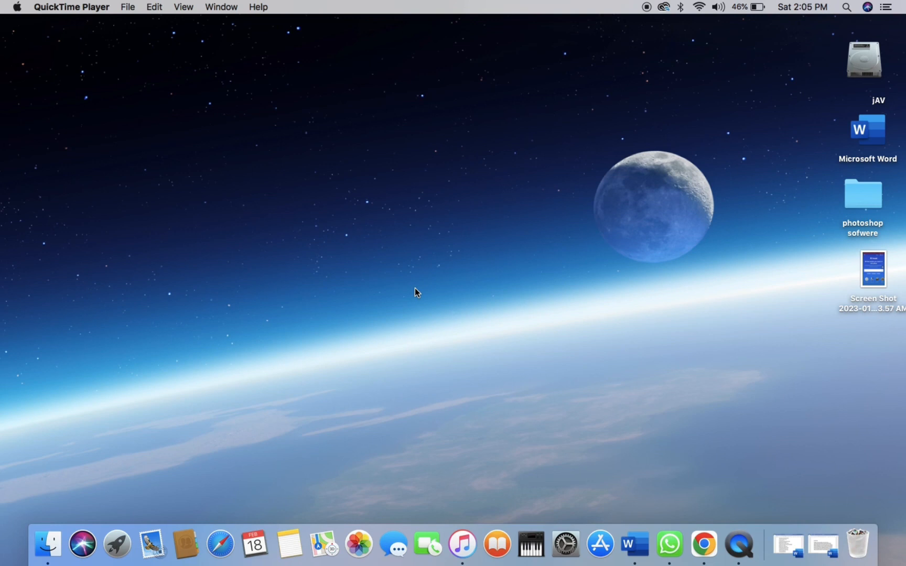
Open the KDP bookshelf in a full-screen Chrome window under the pgc profile, without restoring earlier pages.
left_click(706, 540)
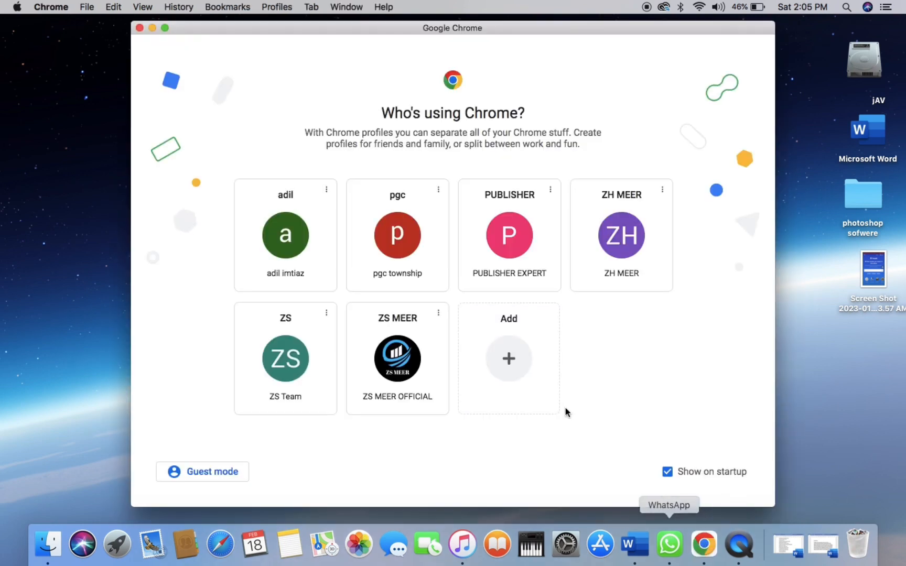
left_click(394, 240)
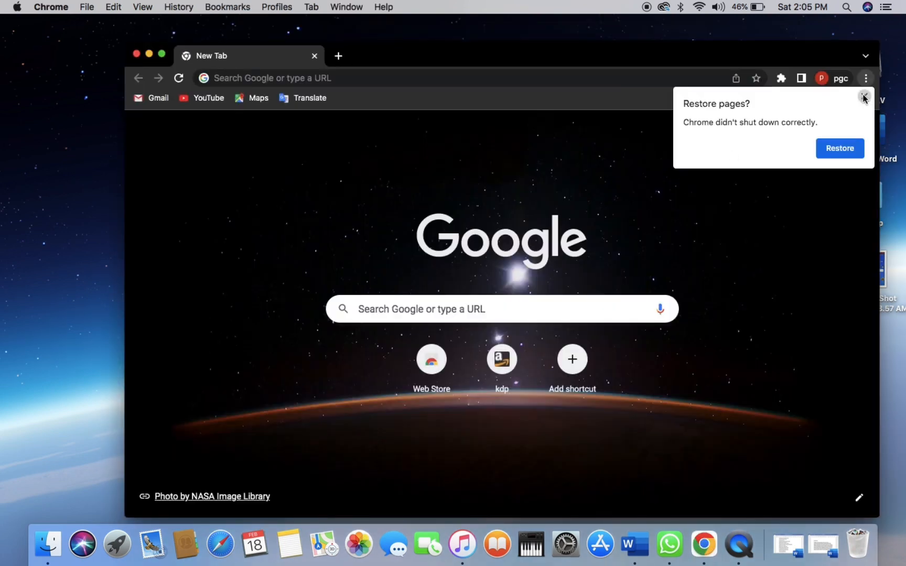
left_click(864, 96)
left_click(508, 365)
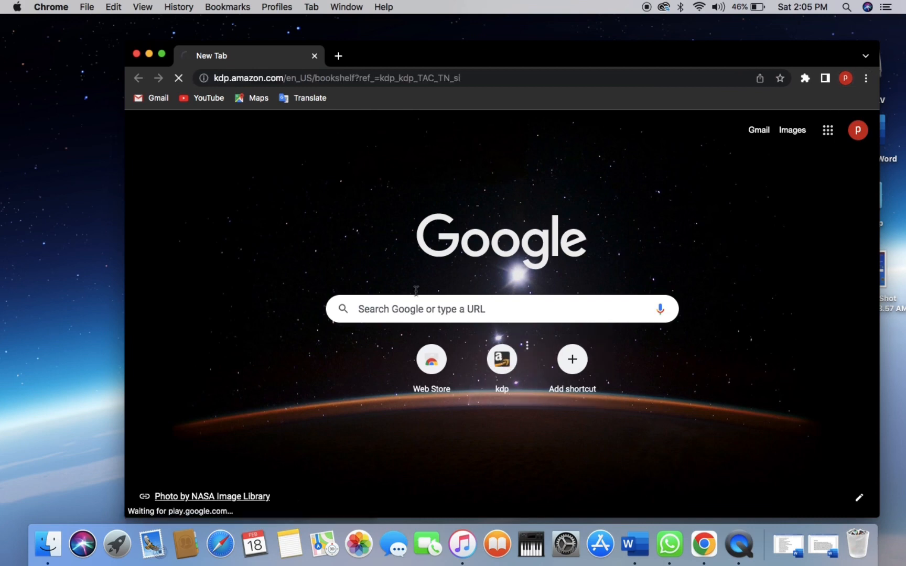
left_click(162, 54)
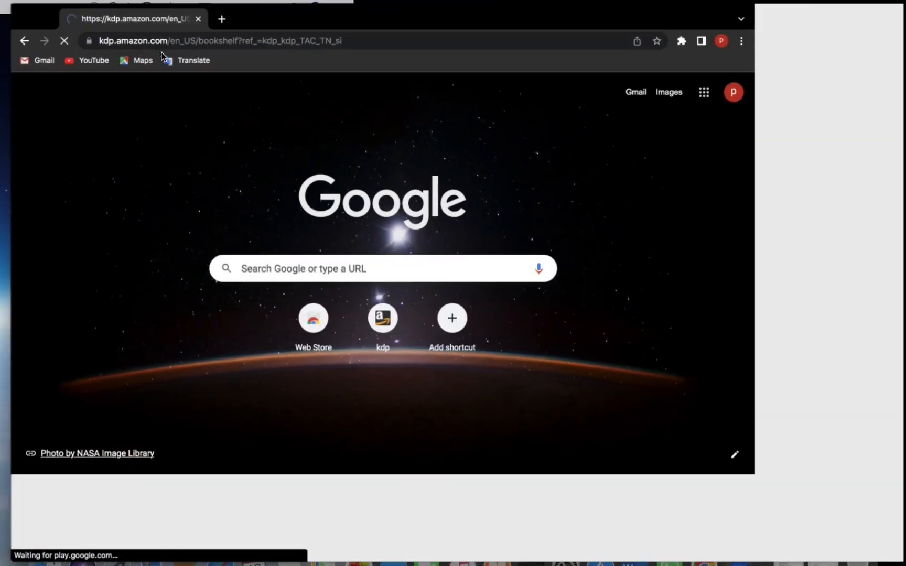
Look through the existing titles on the KDP bookshelf and start creating a new title.
scroll(445, 380, "down", 6)
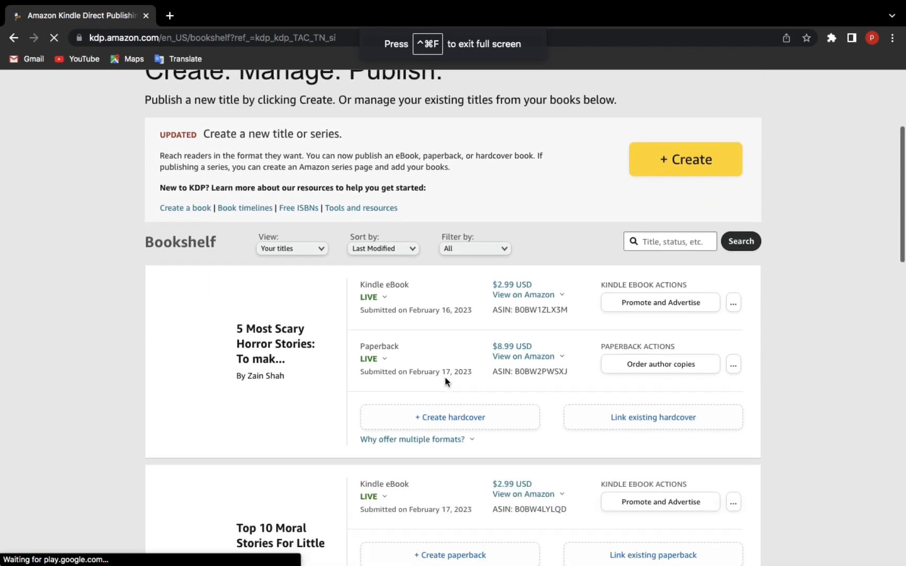
scroll(445, 382, "down", 6)
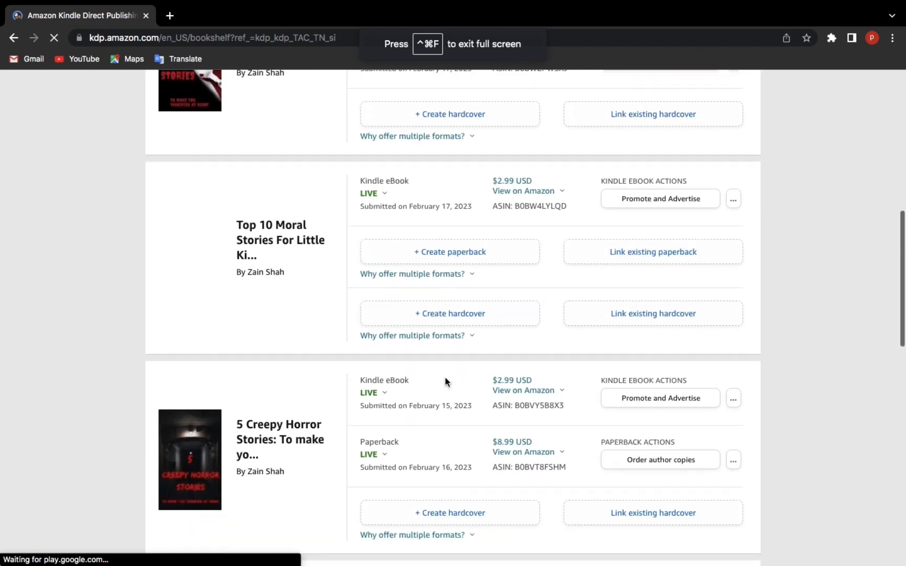
scroll(445, 382, "down", 2)
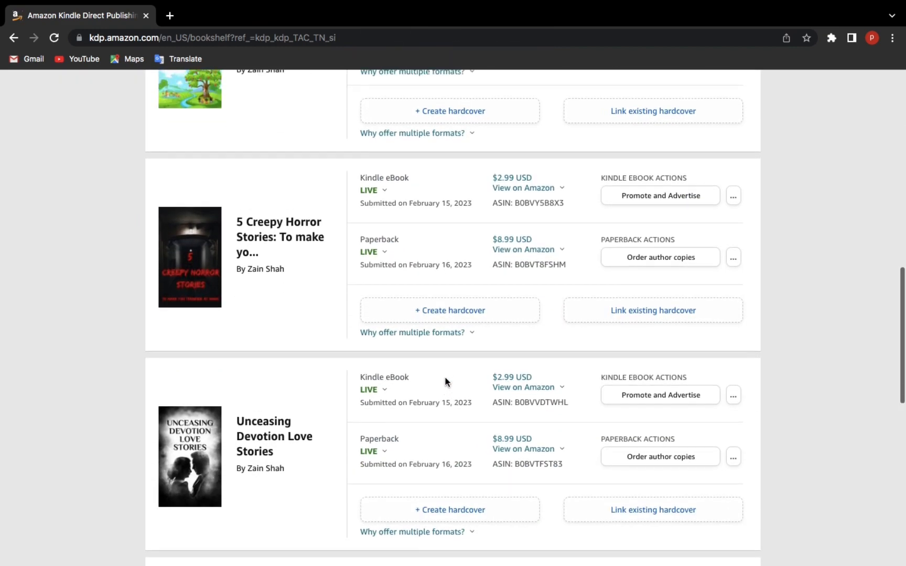
scroll(445, 381, "up", 2)
scroll(445, 381, "up", 12)
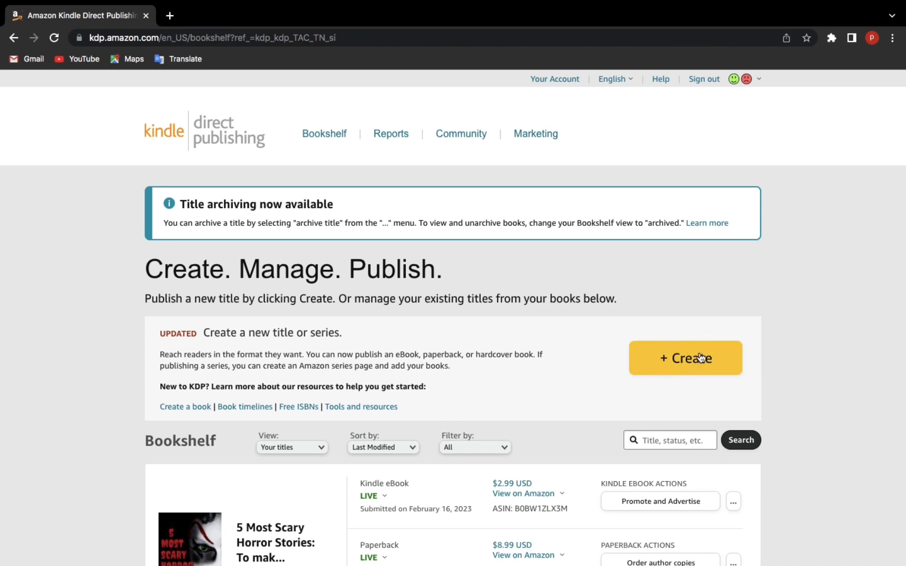
left_click(687, 369)
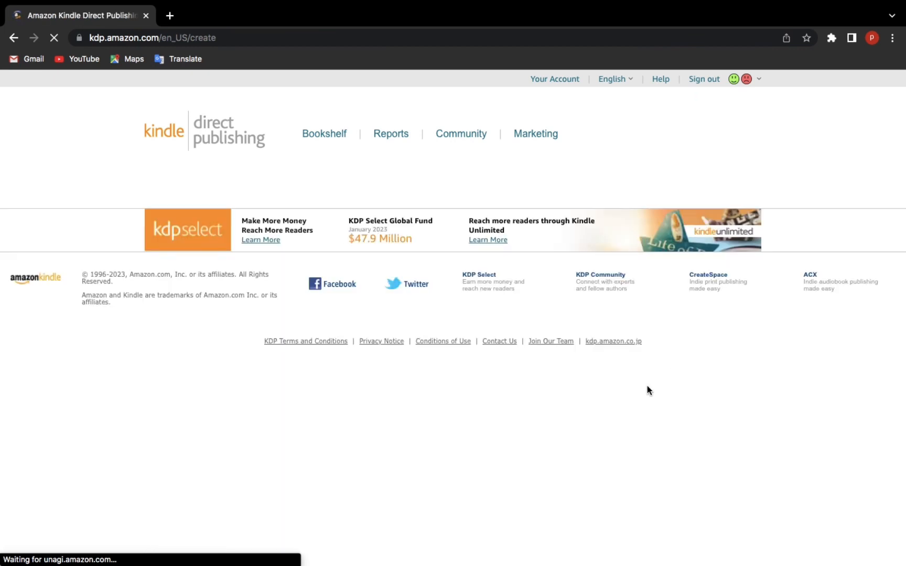
Review the available publishing formats and create a new Kindle eBook.
scroll(647, 387, "down", 5)
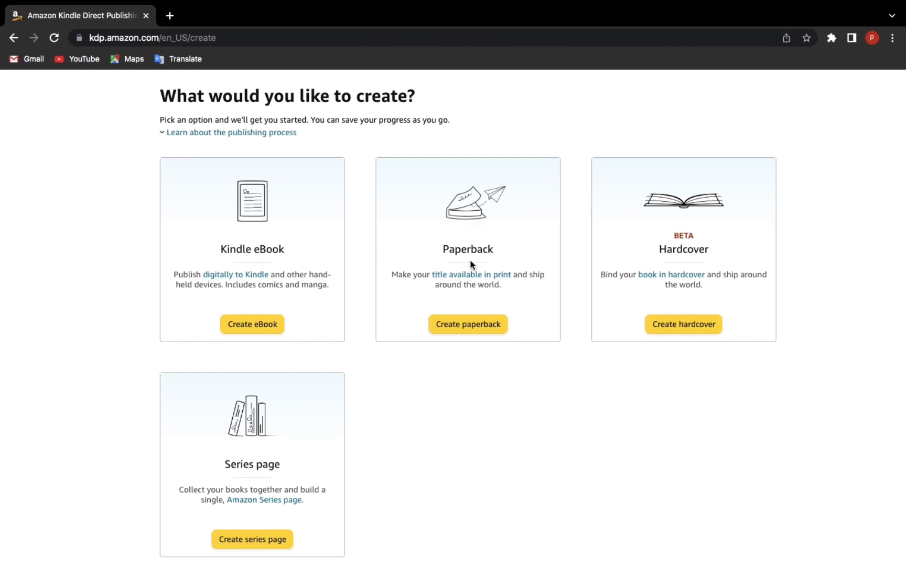
scroll(700, 255, "down", 2)
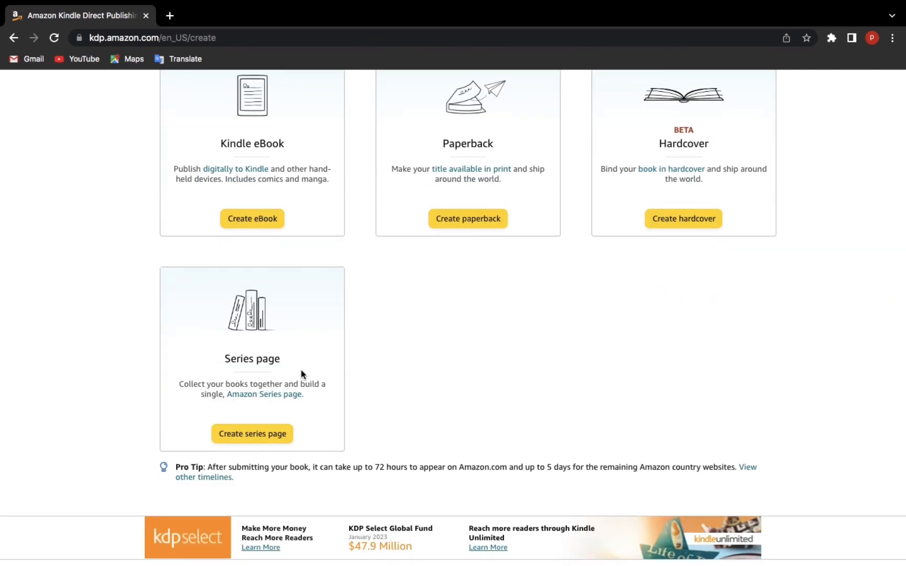
scroll(440, 230, "up", 2)
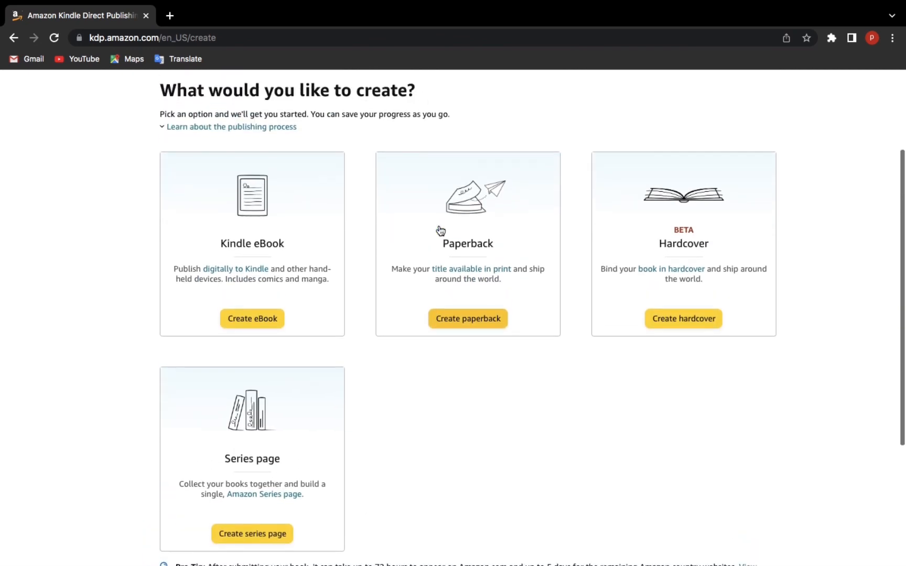
scroll(440, 231, "up", 1)
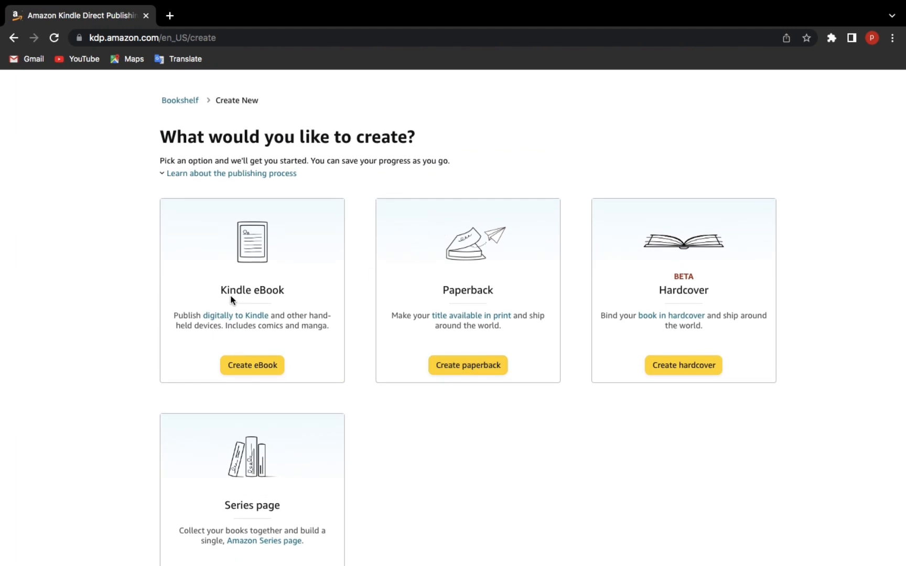
left_click(254, 365)
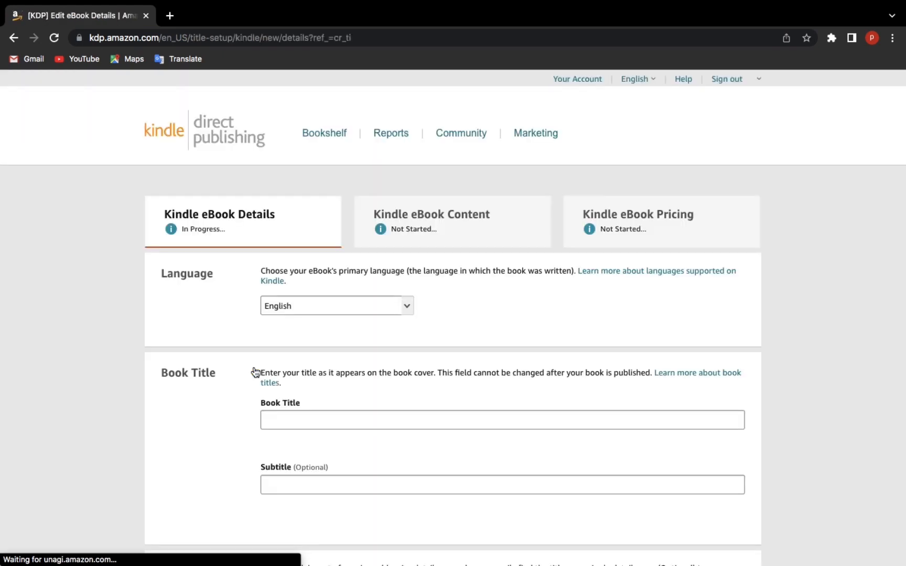
Set the eBook's primary language to English.
scroll(320, 327, "down", 1)
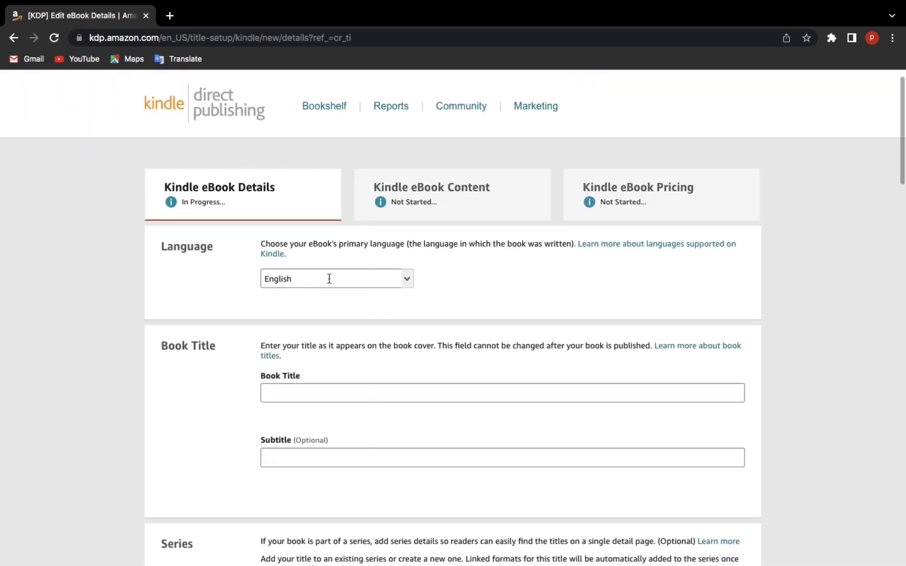
left_click(408, 283)
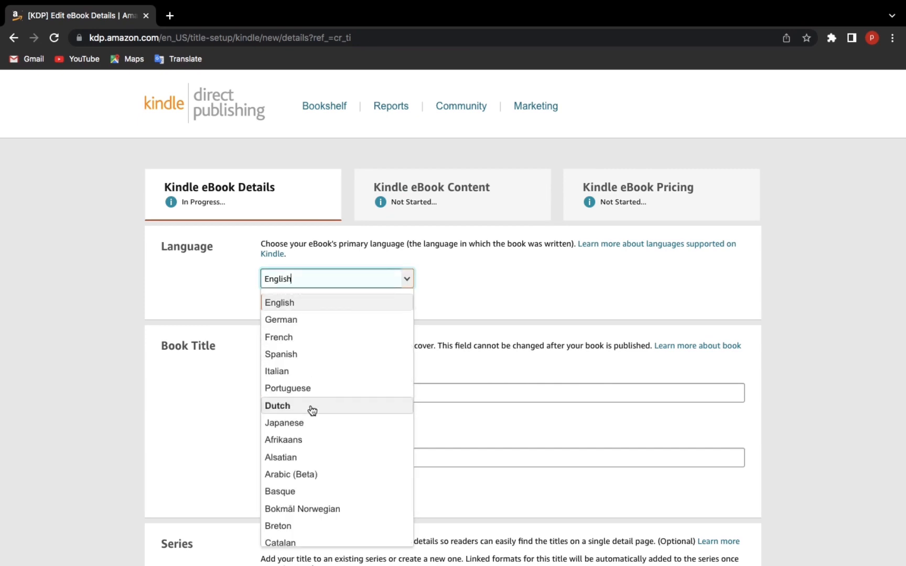
left_click(316, 304)
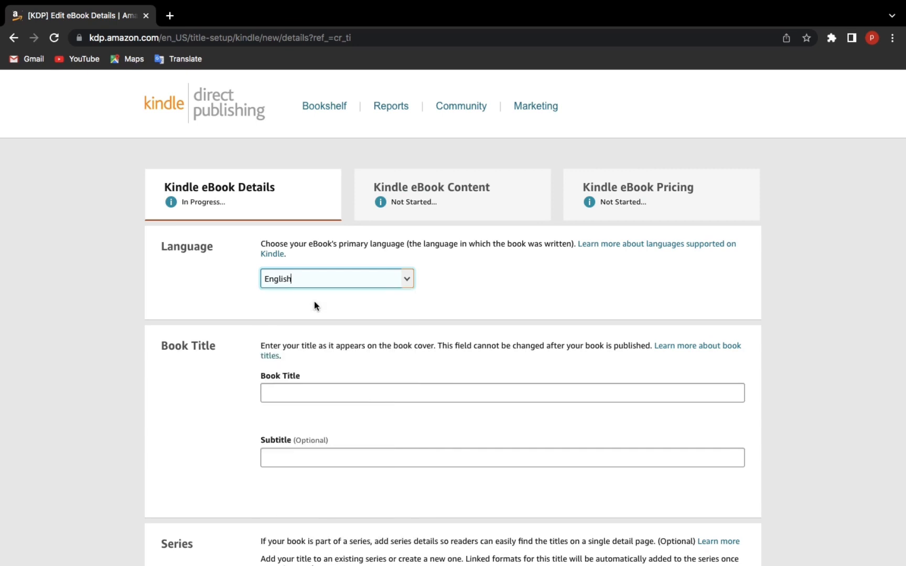
Copy the title "5 best interesting bedtime stories for kids ages 5-12" from the open Word manuscript into the KDP Book Title field.
scroll(314, 305, "down", 2)
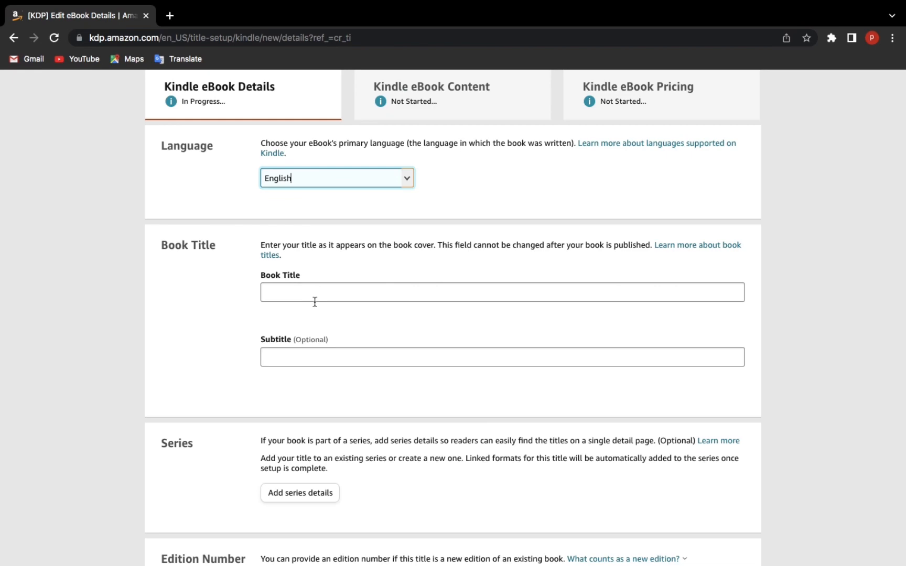
left_click(314, 297)
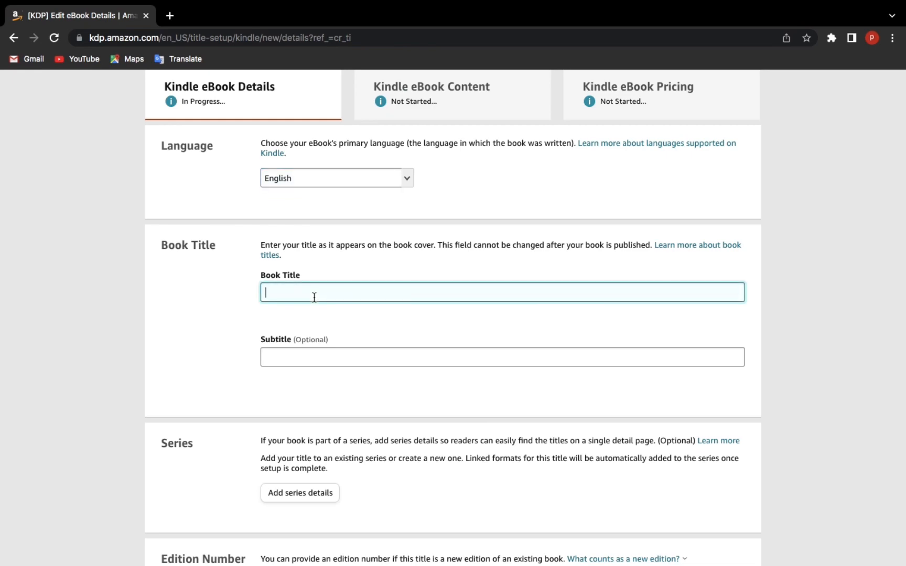
key("ctrl+Up")
left_click(484, 54)
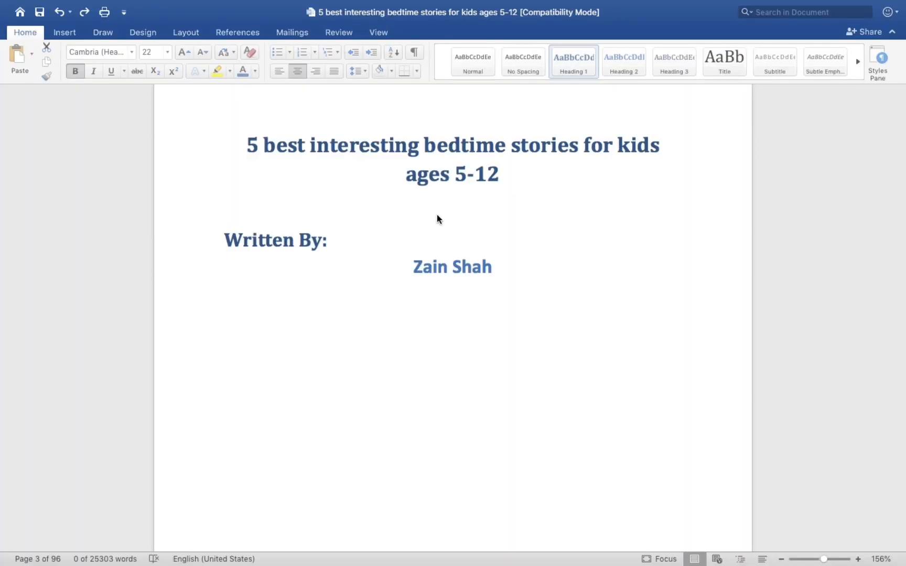
triple_click(311, 163)
key("super+c")
key("ctrl+Up")
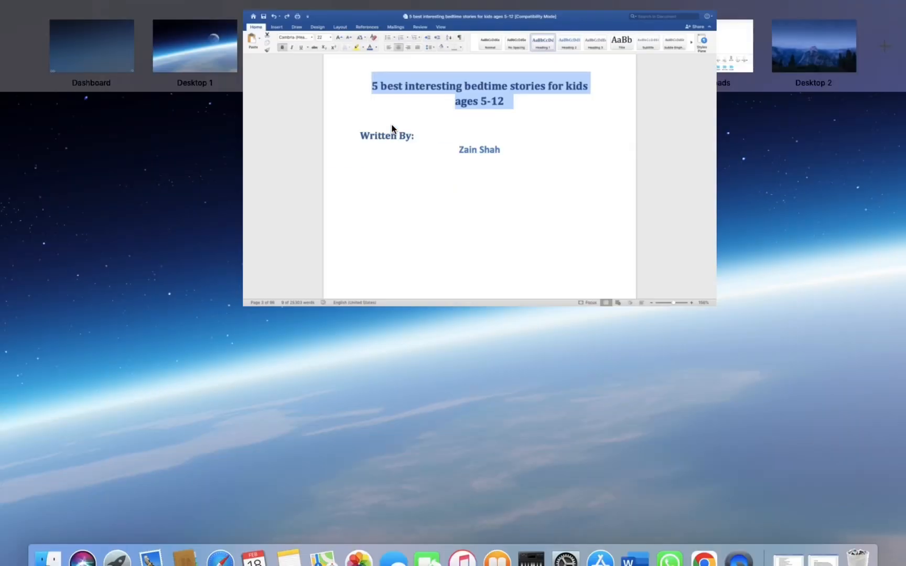
left_click(321, 53)
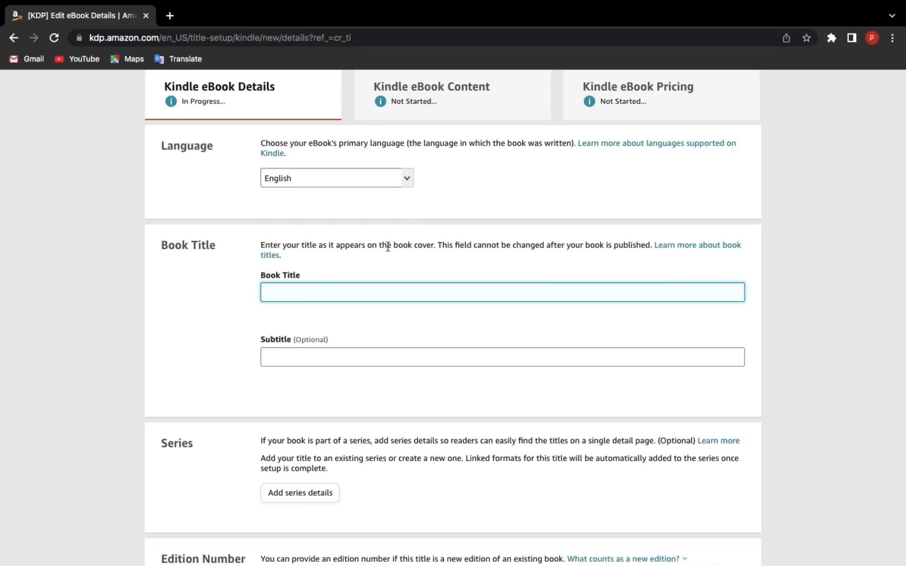
key("super+v")
Shorten the book title to "5 best interesting bedtime stories" and set the subtitle to "For kids ages 5-12".
left_click_drag(472, 292, 393, 295)
key("super+c")
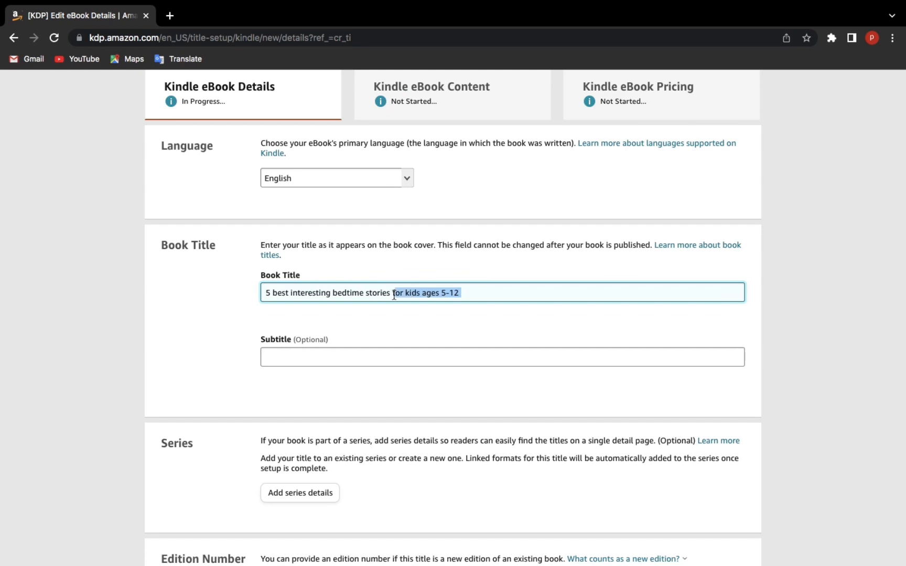
left_click(374, 351)
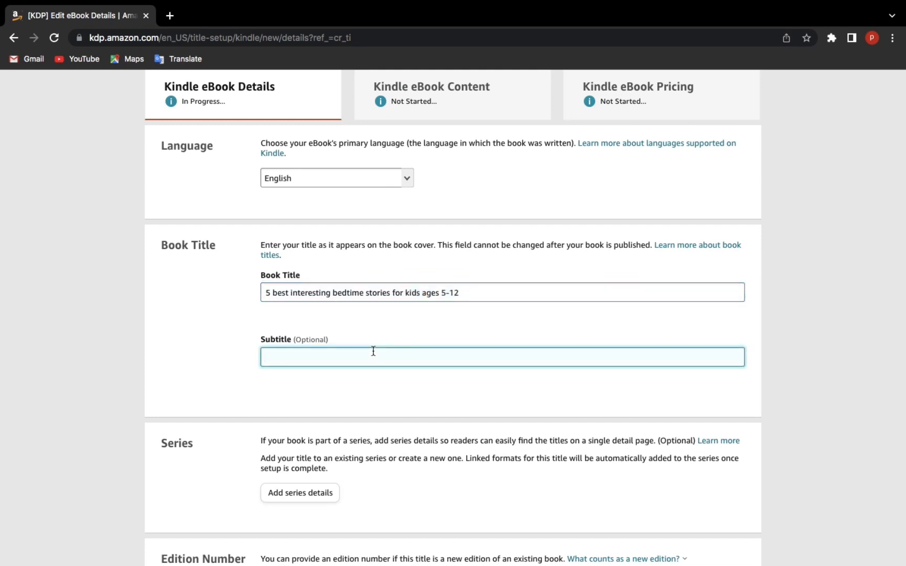
key("super+v")
left_click_drag(463, 292, 393, 293)
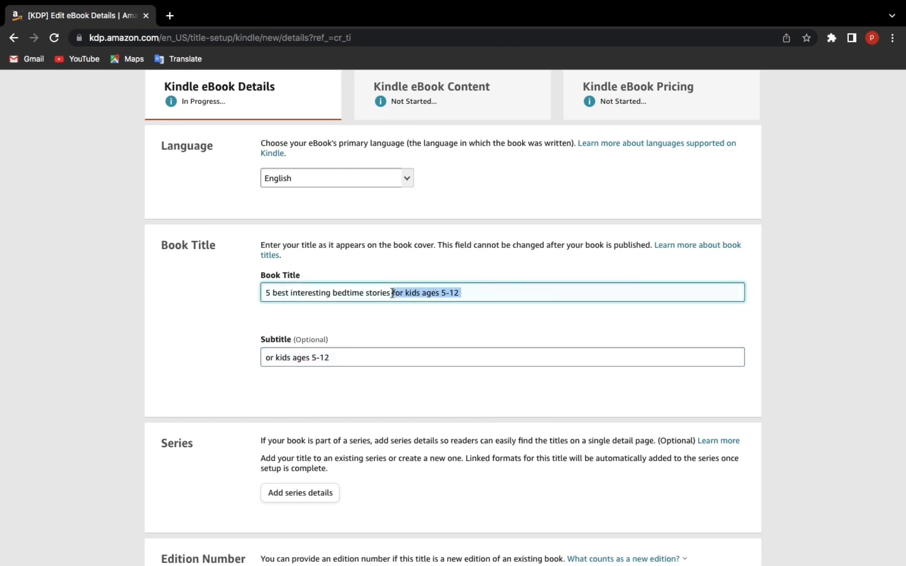
key("BackSpace")
left_click(265, 357)
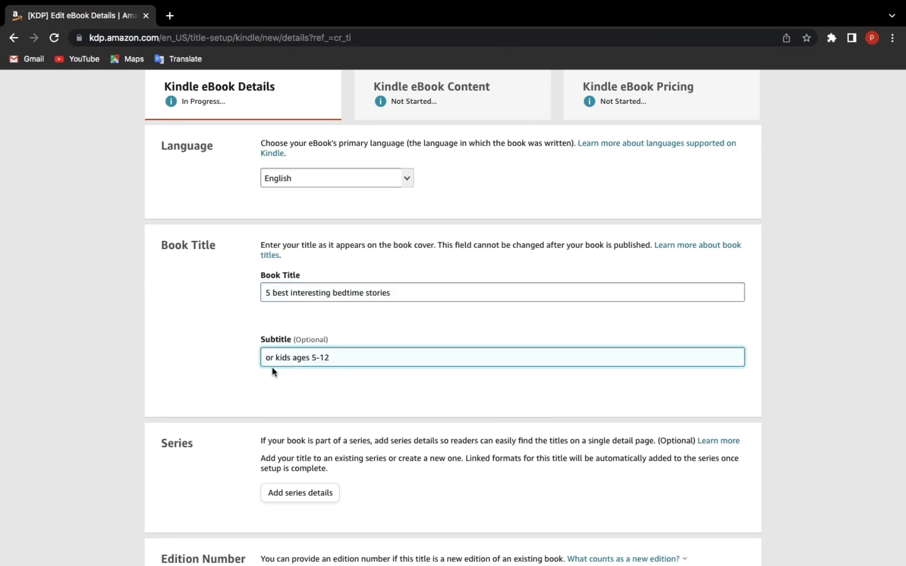
type("F")
Enter the primary author's first and last name, leaving the series details and edition number blank.
scroll(347, 398, "down", 1)
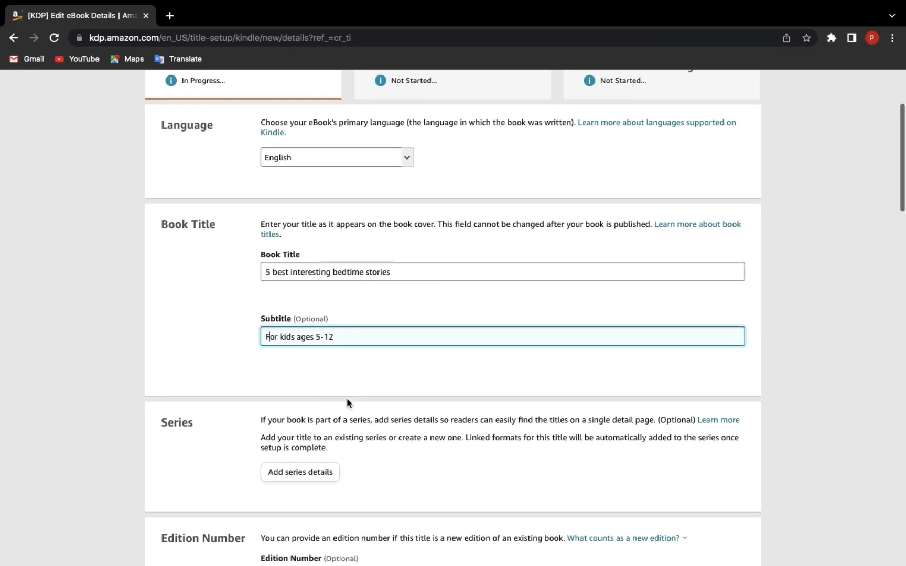
scroll(347, 403, "down", 2)
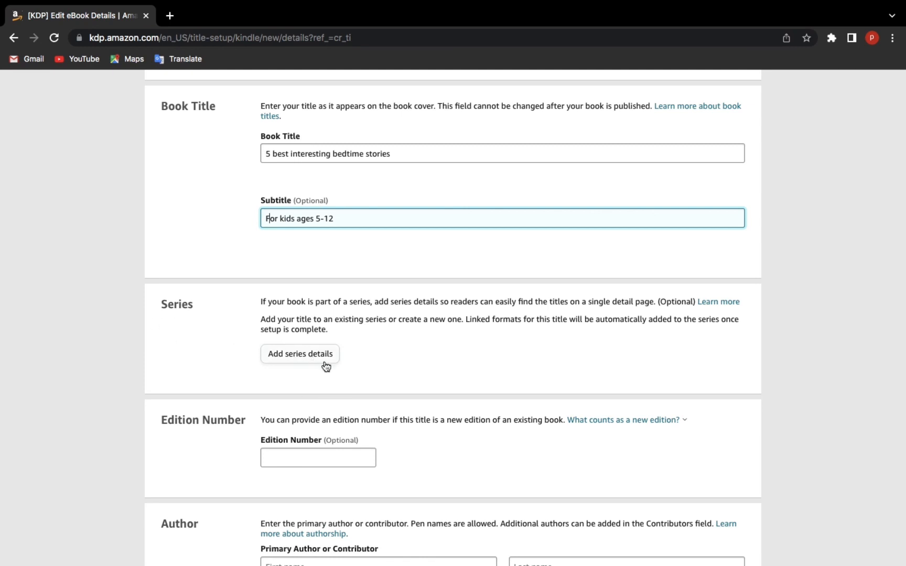
scroll(325, 366, "down", 2)
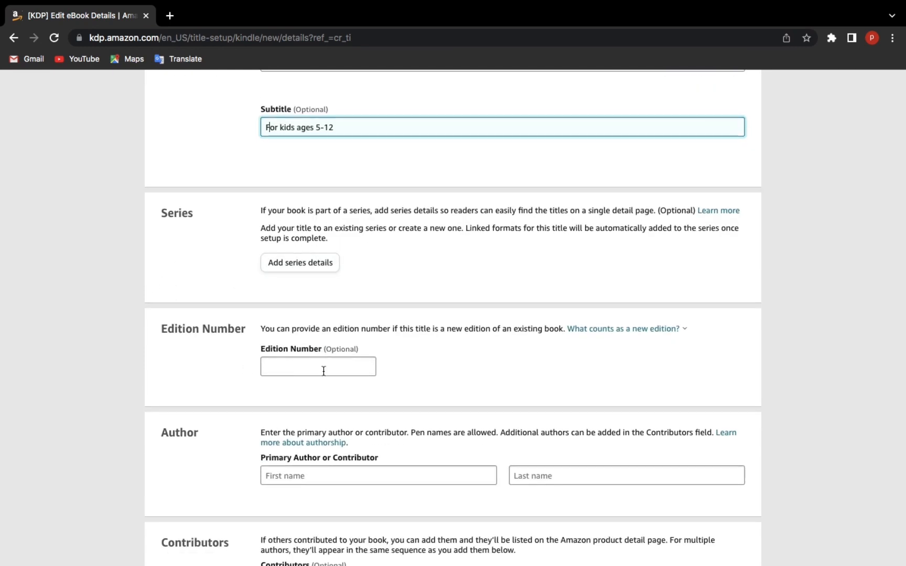
scroll(323, 370, "down", 2)
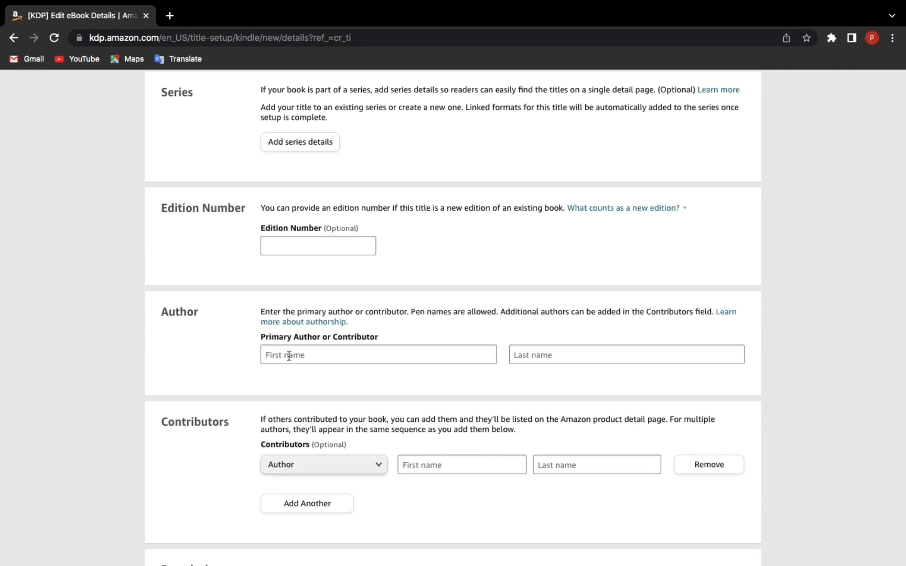
left_click(288, 356)
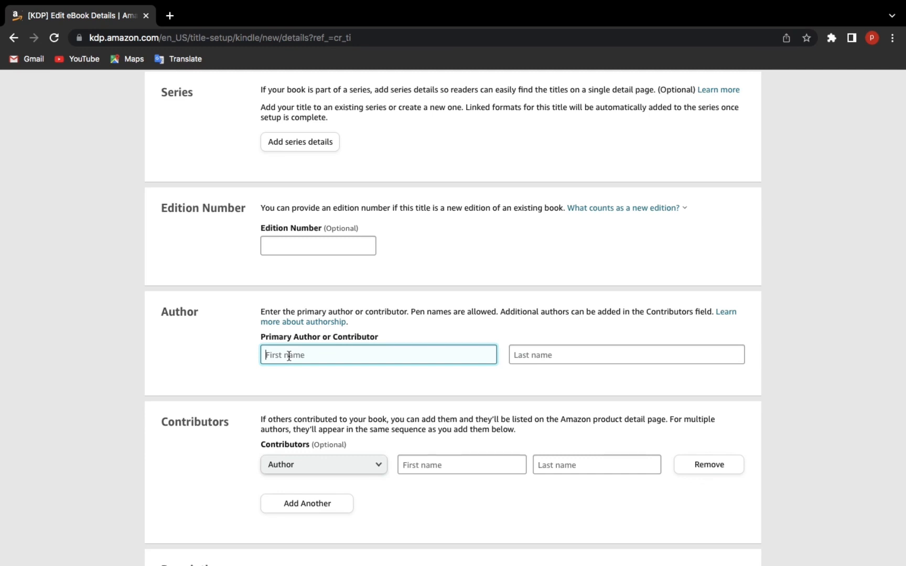
type("Zain")
left_click(525, 356)
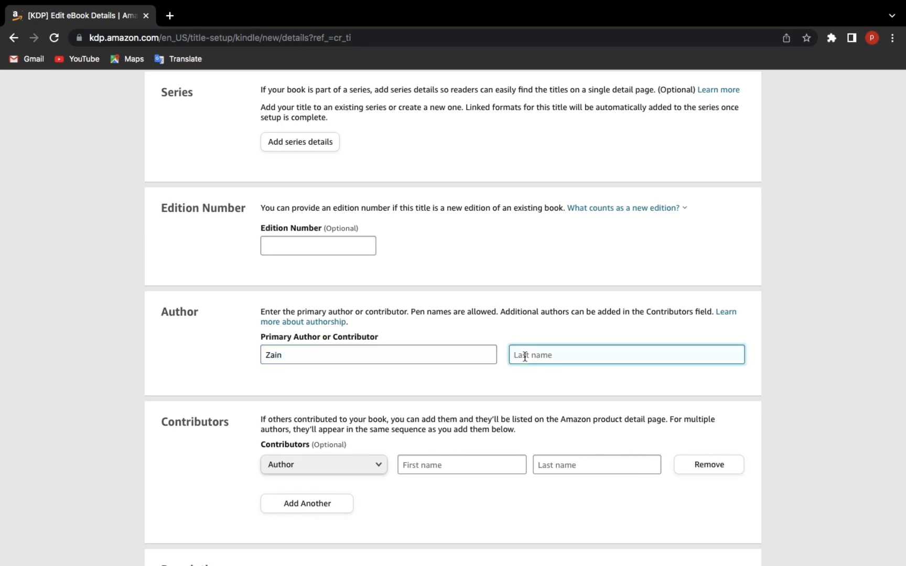
type("Shah")
Copy the description paragraph from the Discription document in Word into the eBook's Description field in Chrome.
scroll(325, 321, "down", 3)
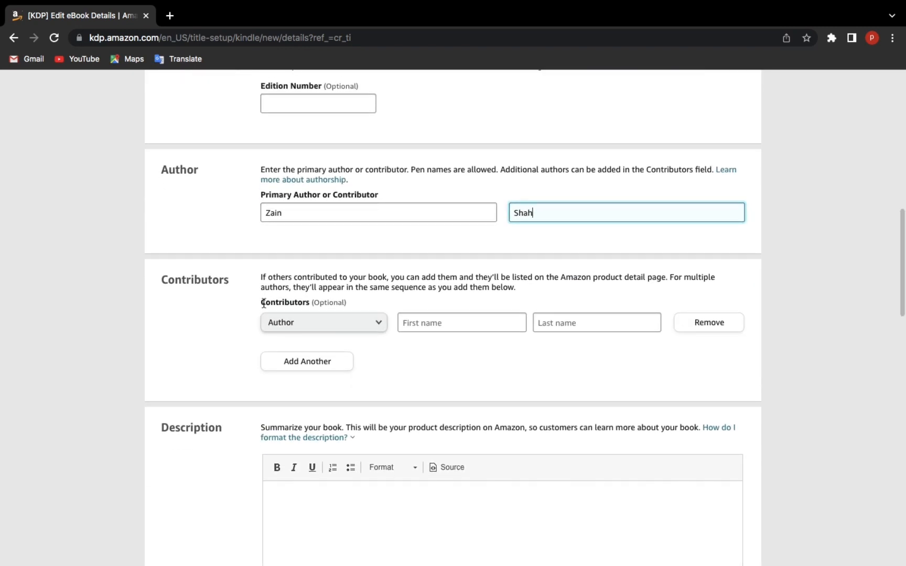
scroll(324, 318, "down", 4)
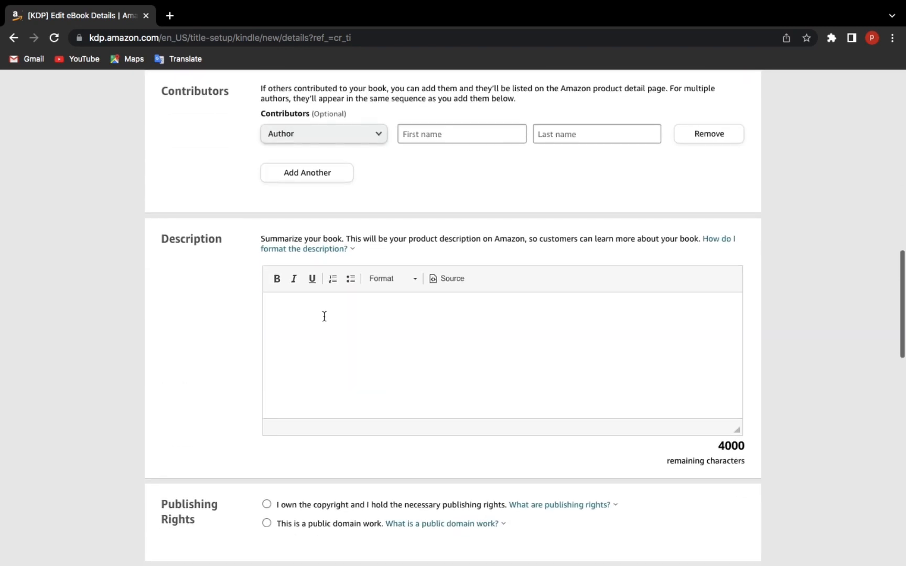
left_click(321, 305)
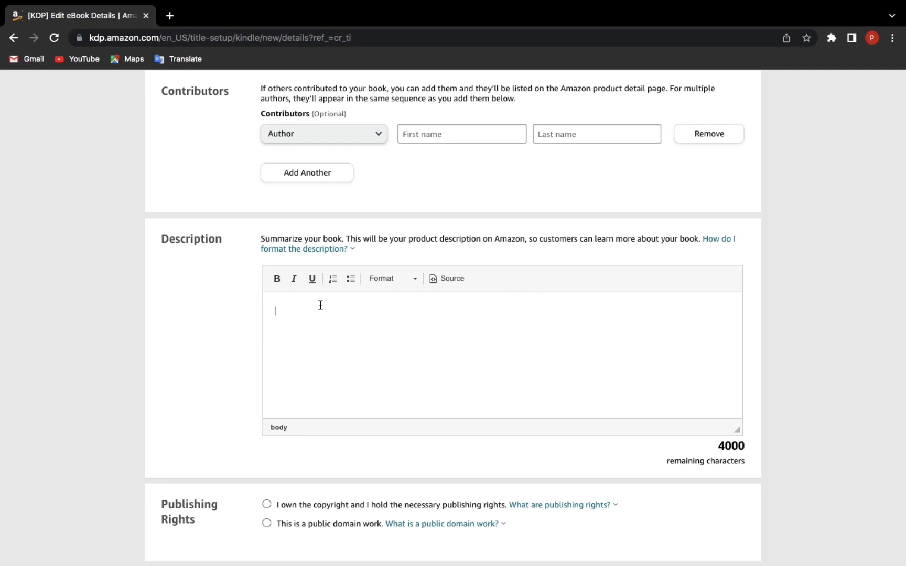
key("ctrl+Up")
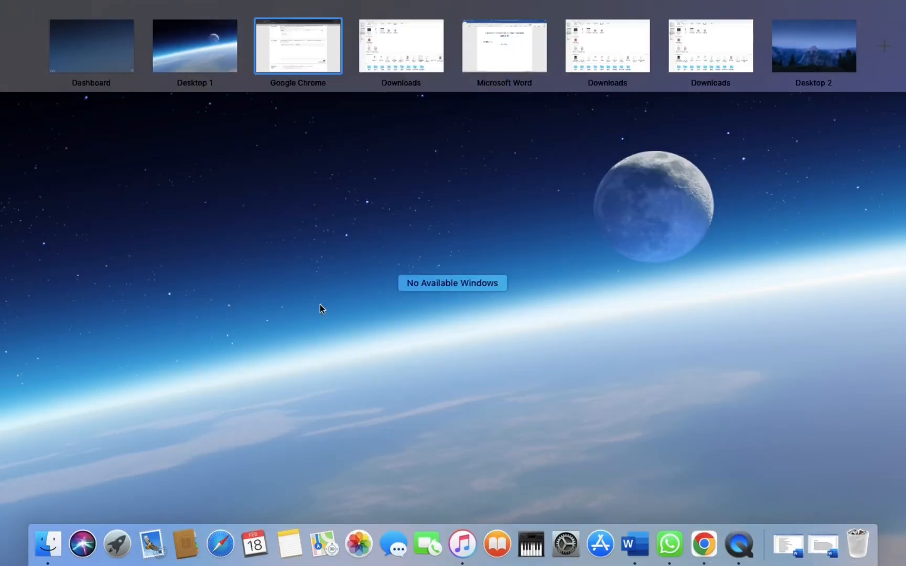
left_click(823, 546)
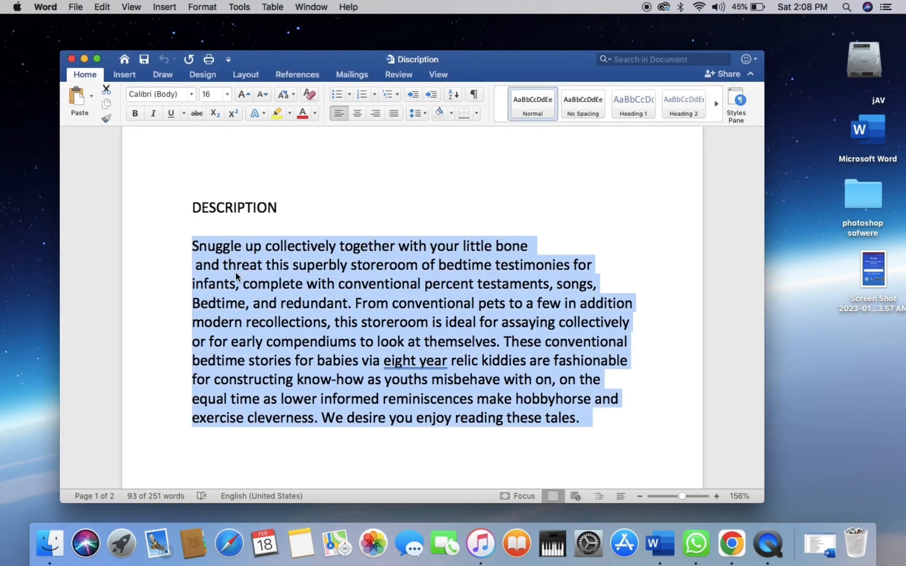
key("super+c")
key("ctrl+Up")
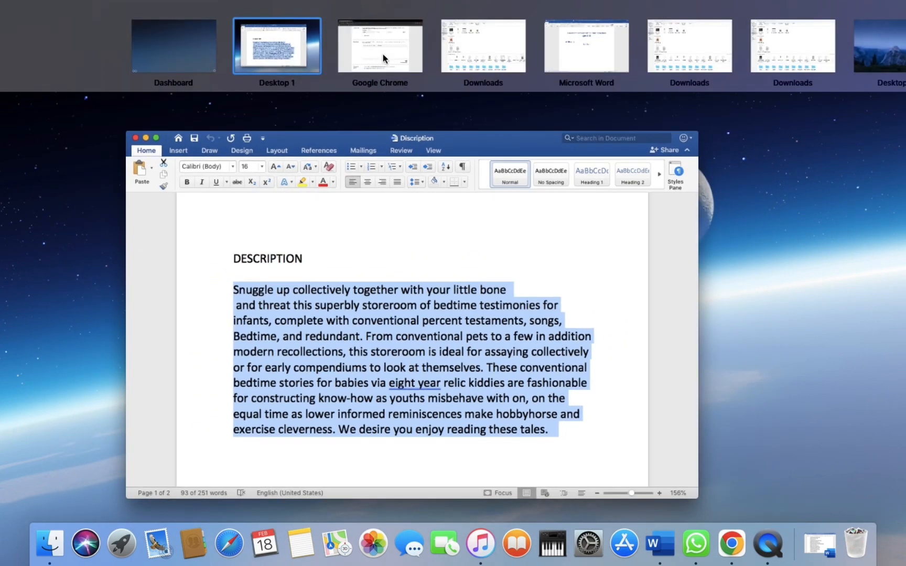
left_click(383, 54)
key("super+v")
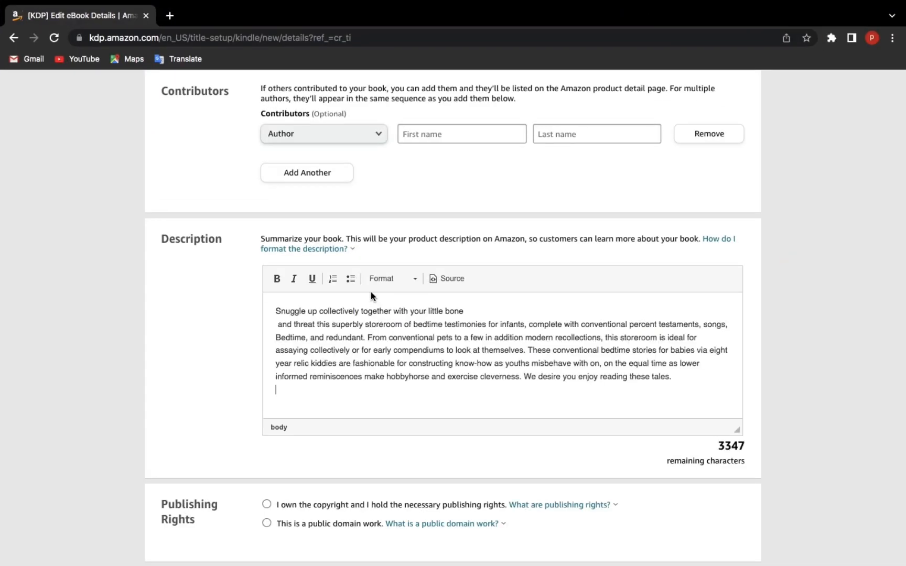
Declare under Publishing Rights that you own the copyright and hold the necessary publishing rights.
scroll(370, 291, "down", 5)
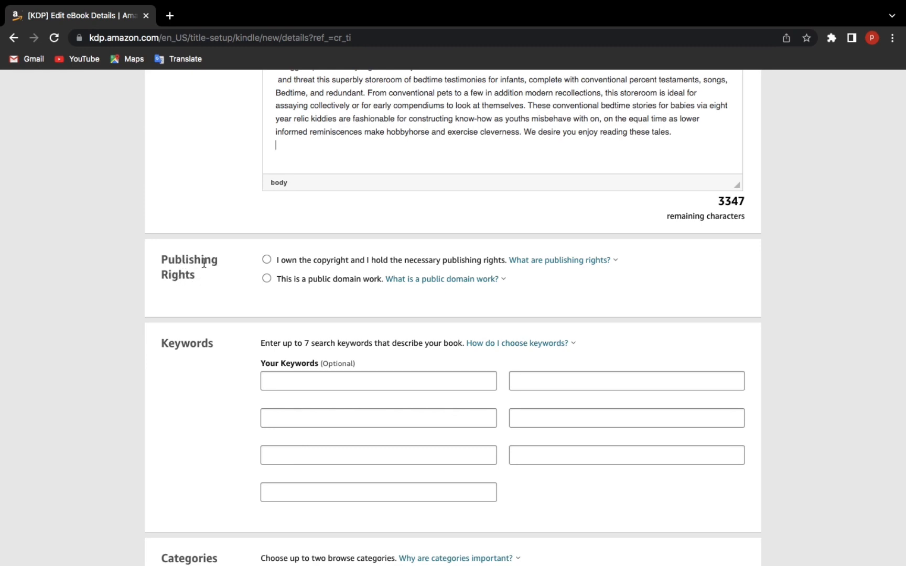
left_click(268, 260)
left_click(266, 280)
left_click(269, 260)
left_click(267, 280)
left_click(267, 260)
scroll(269, 263, "up", 1)
Copy the book title "5 best interesting bedtime stories" into the first keyword field.
scroll(268, 262, "down", 5)
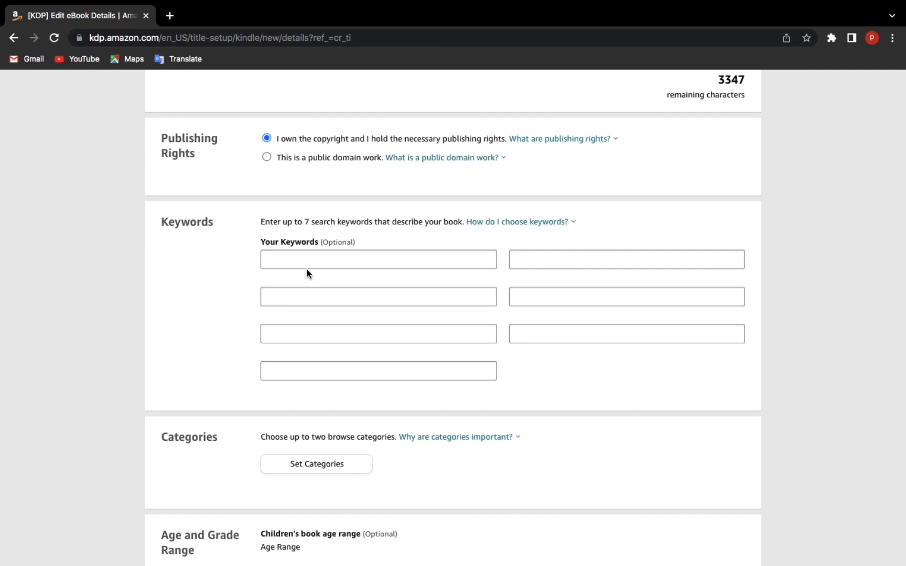
left_click(306, 259)
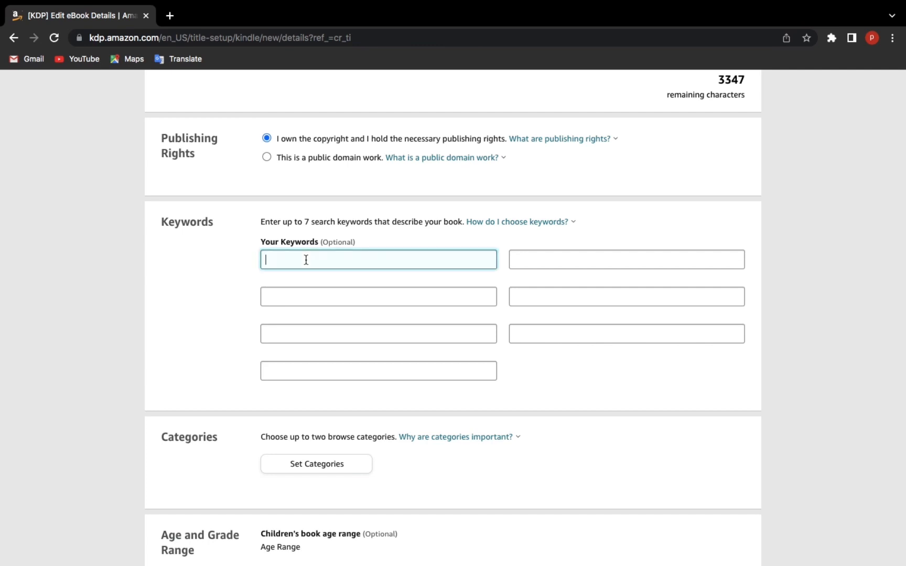
scroll(306, 260, "up", 15)
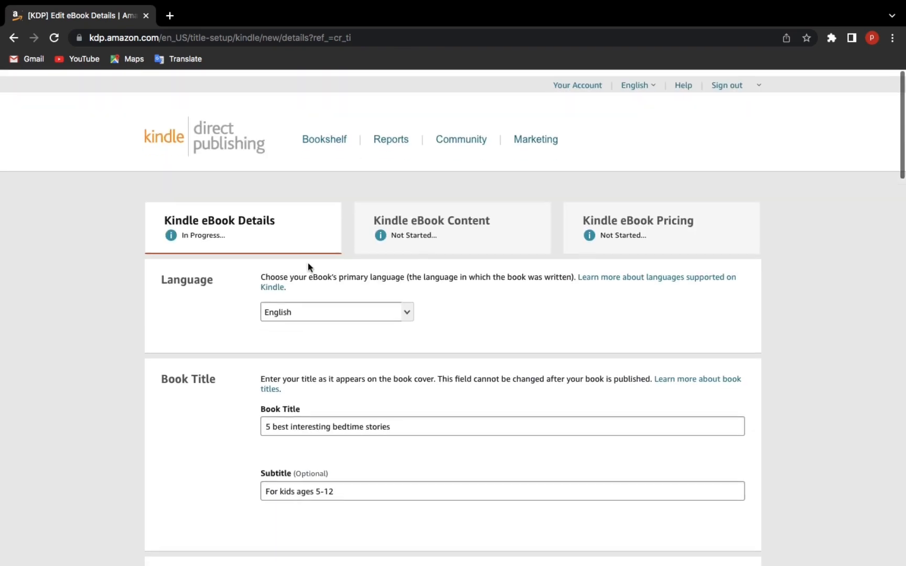
left_click_drag(392, 422, 256, 417)
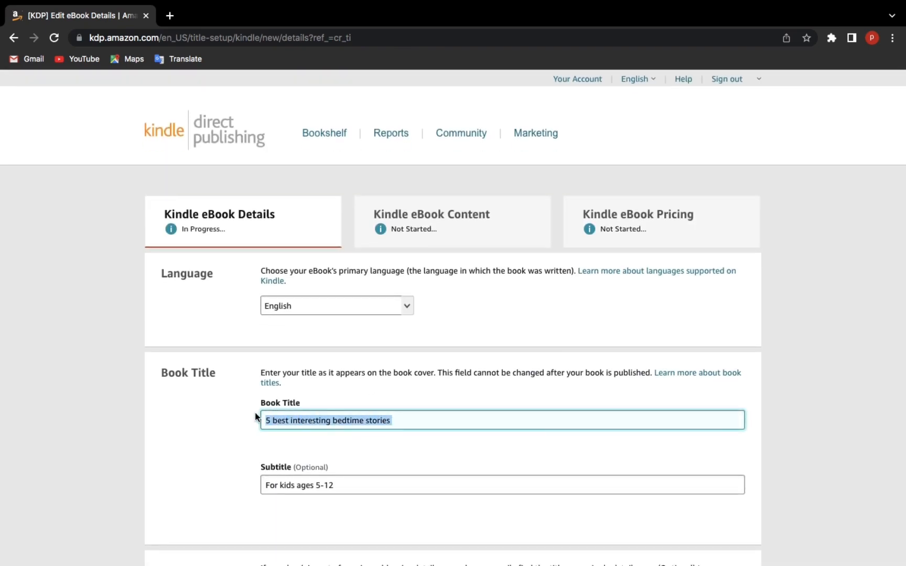
scroll(256, 417, "down", 15)
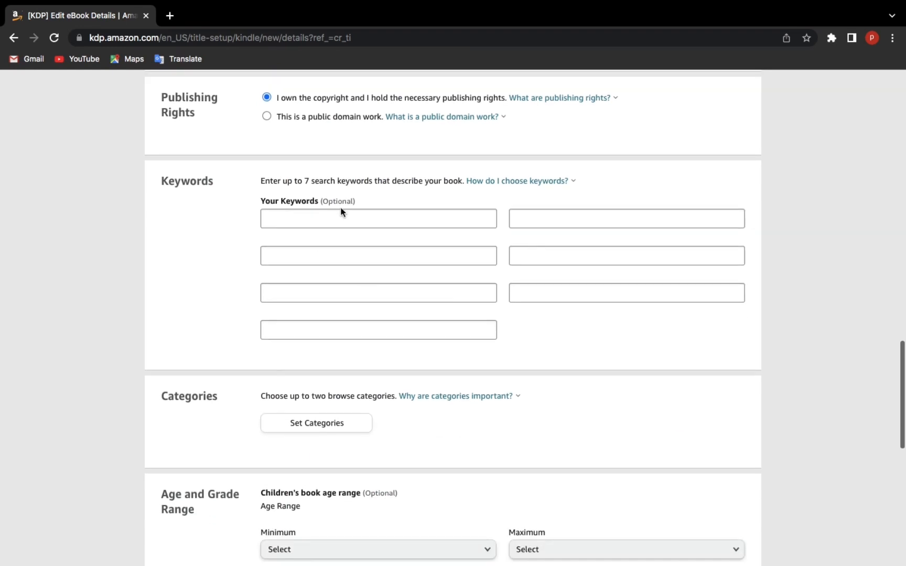
left_click(334, 220)
key("ctrl+v")
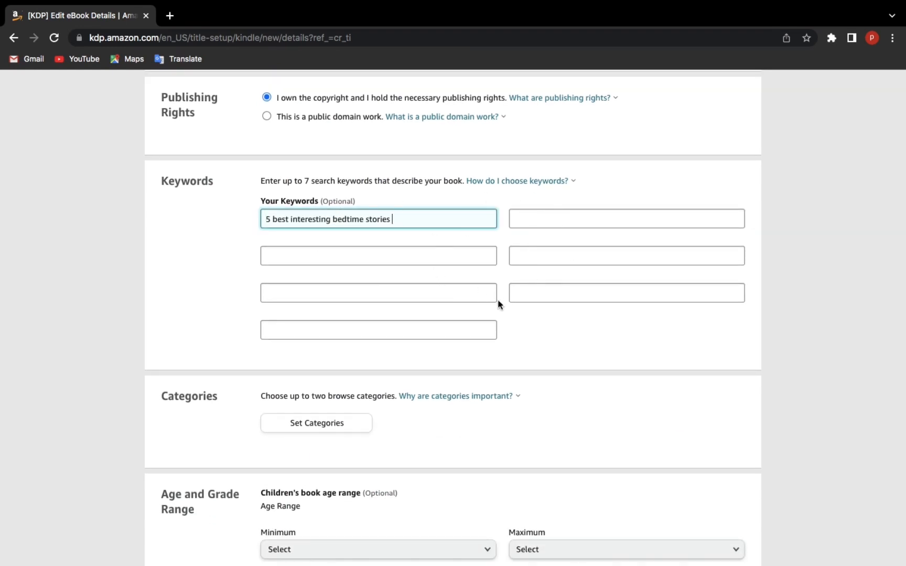
Set the book's two browse categories to Fiction > General and Fiction > Short Stories and save them.
scroll(474, 317, "down", 2)
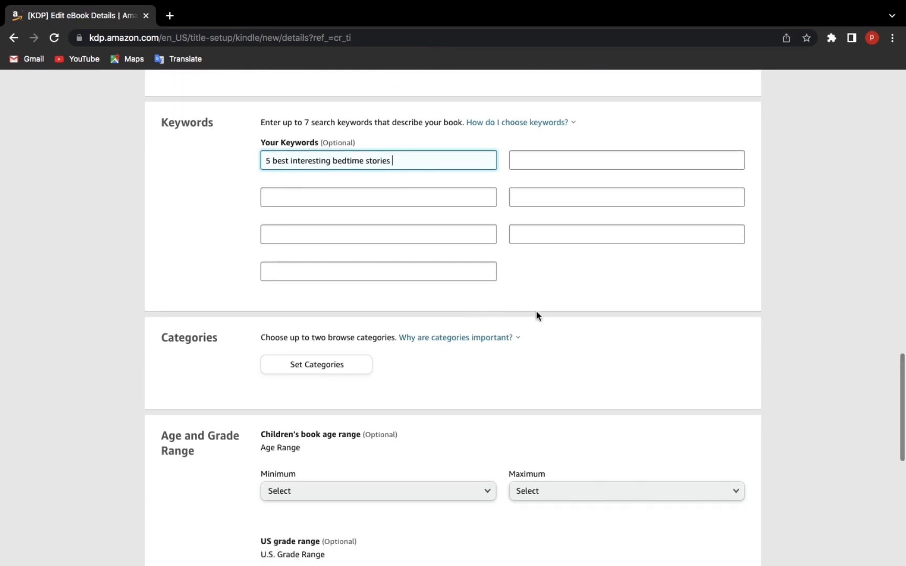
scroll(540, 328, "down", 2)
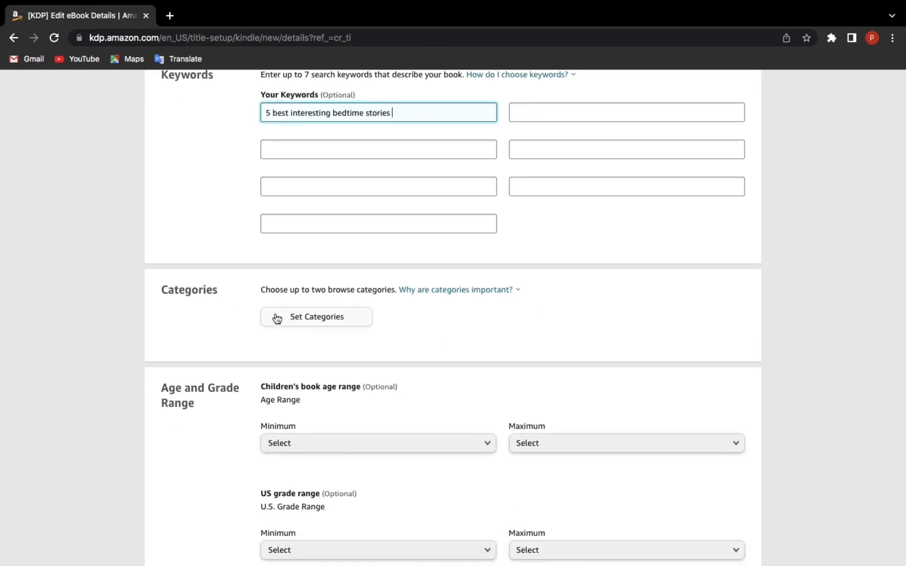
left_click(308, 323)
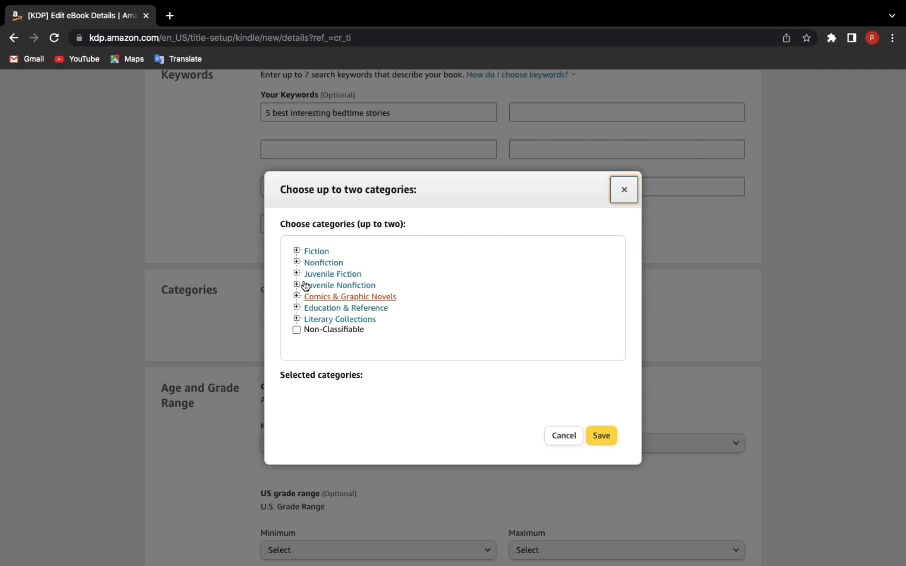
left_click(315, 253)
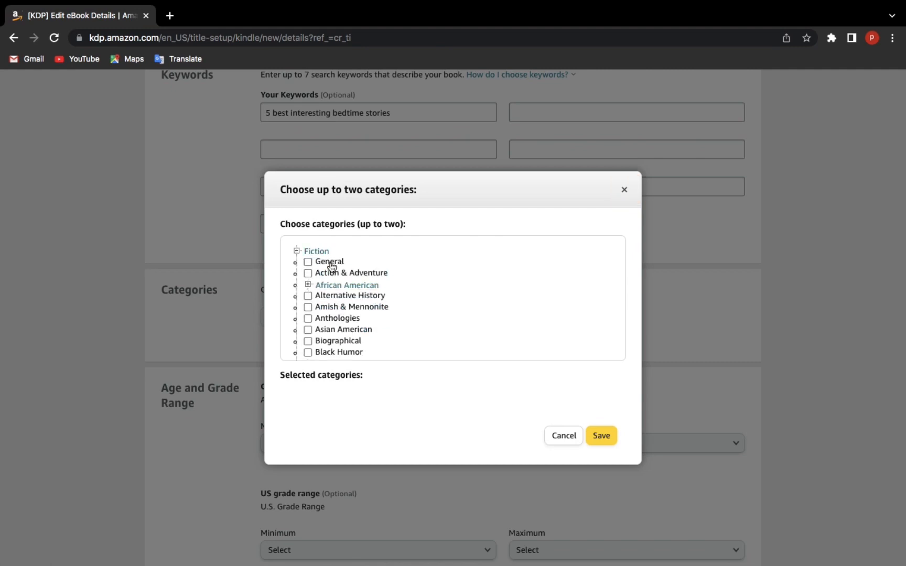
left_click(334, 262)
scroll(354, 354, "down", 1)
scroll(356, 356, "down", 3)
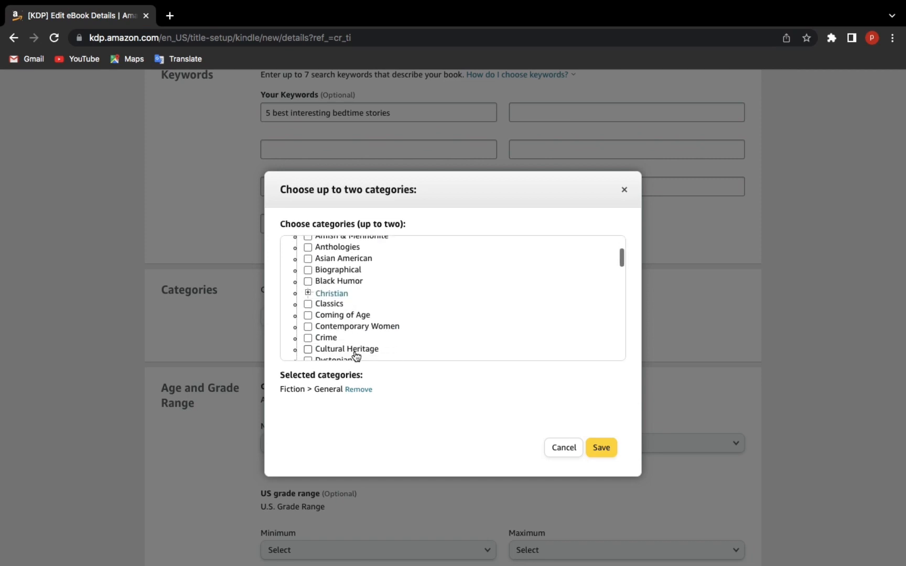
scroll(356, 357, "down", 5)
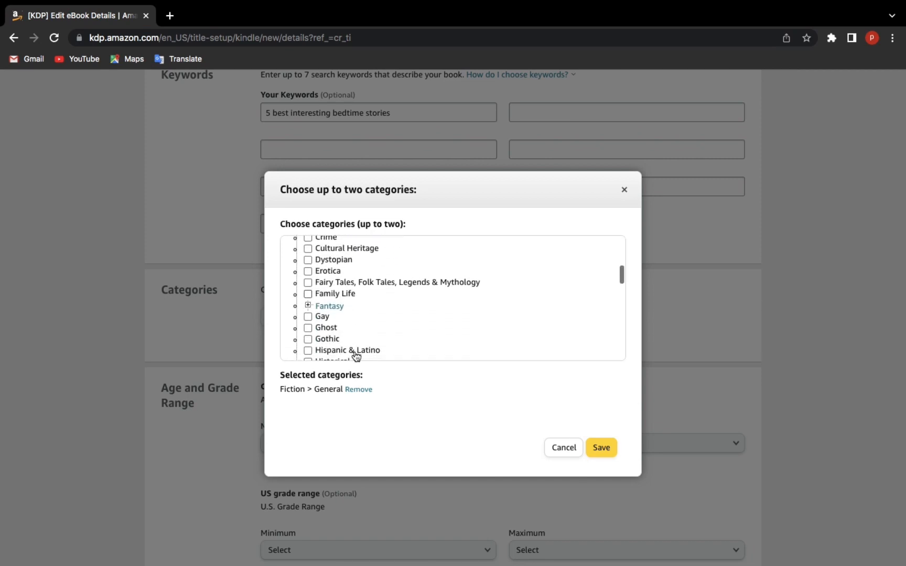
scroll(355, 349, "down", 9)
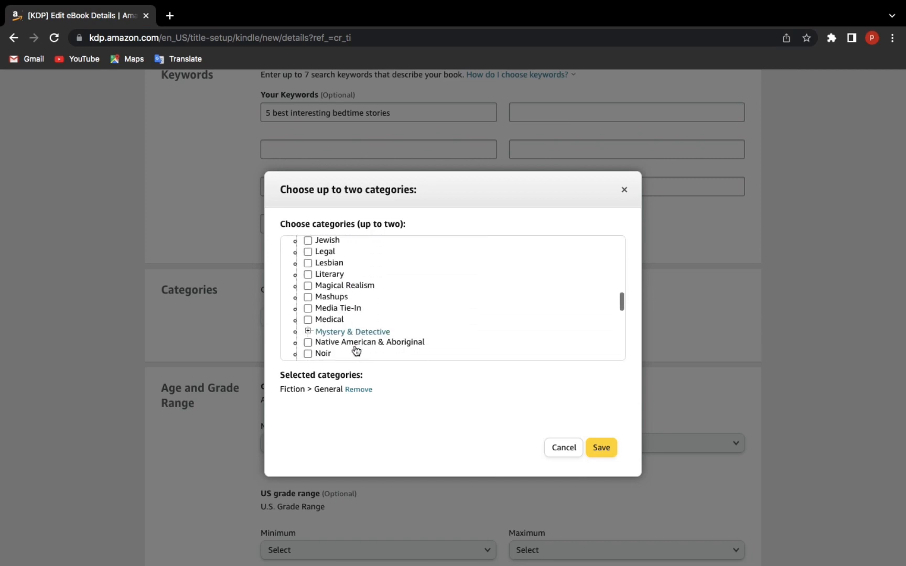
scroll(351, 358, "down", 1)
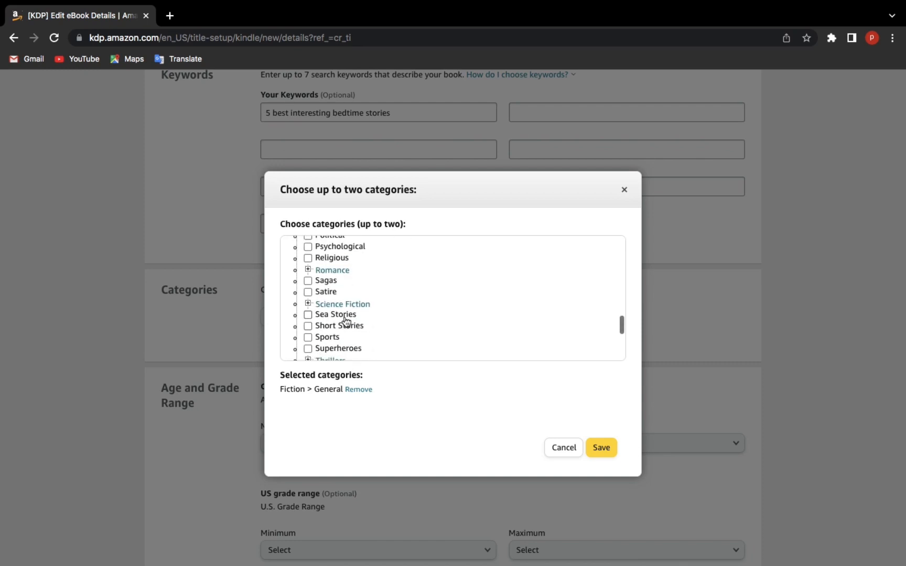
left_click(344, 326)
left_click(614, 447)
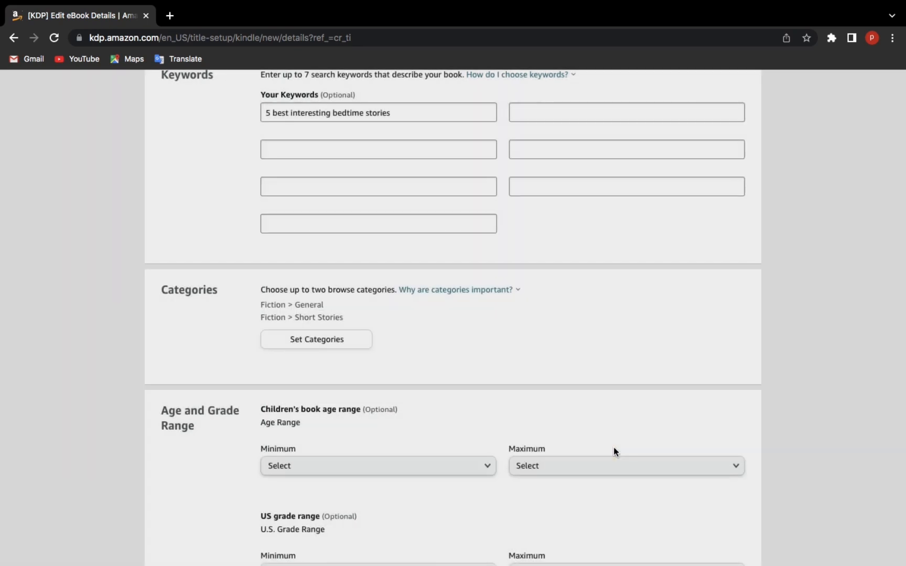
Leave the age and grade ranges unset, keep immediate release, and save the details to continue to Kindle eBook Content.
scroll(614, 447, "down", 3)
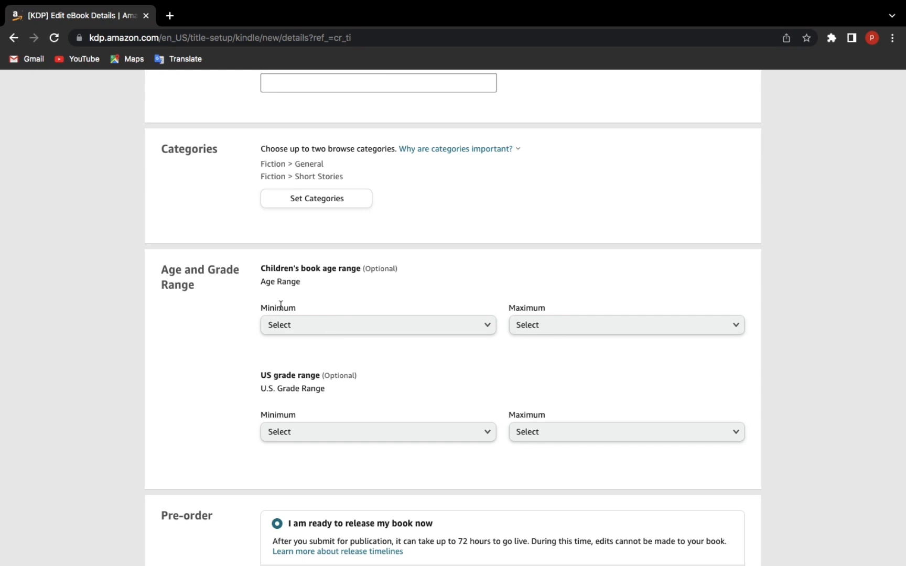
scroll(324, 344, "down", 5)
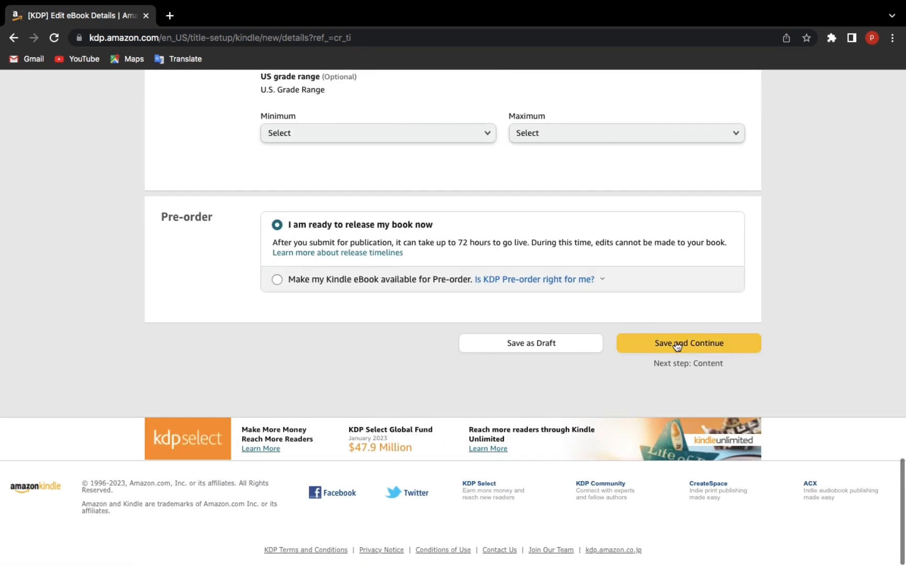
left_click(673, 343)
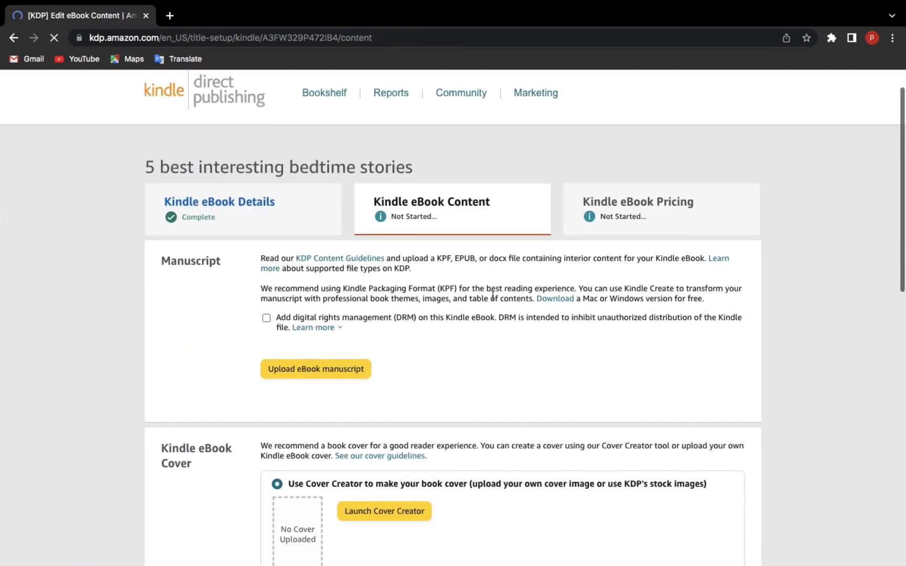
scroll(493, 295, "down", 3)
scroll(493, 296, "up", 4)
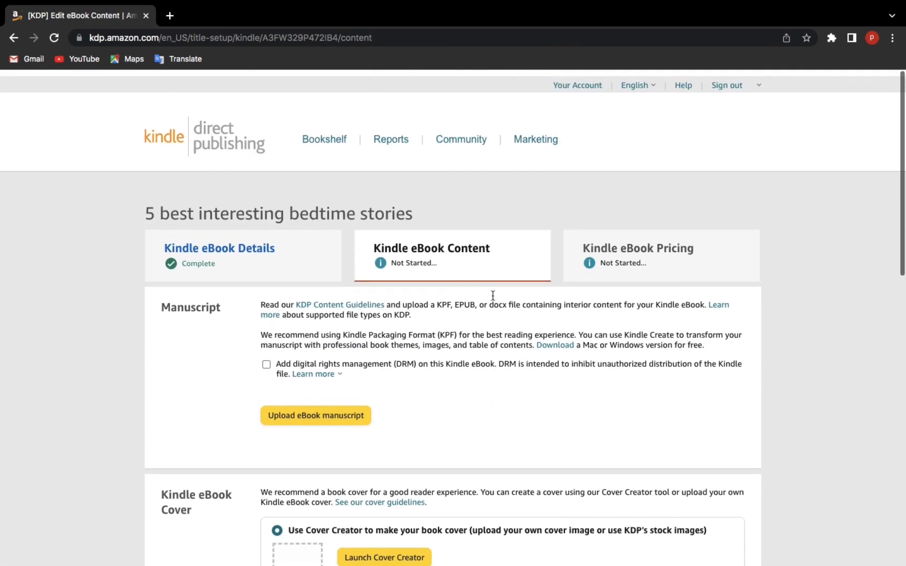
Return to the Kindle eBook Details page and go back to its Keywords section.
left_click(301, 263)
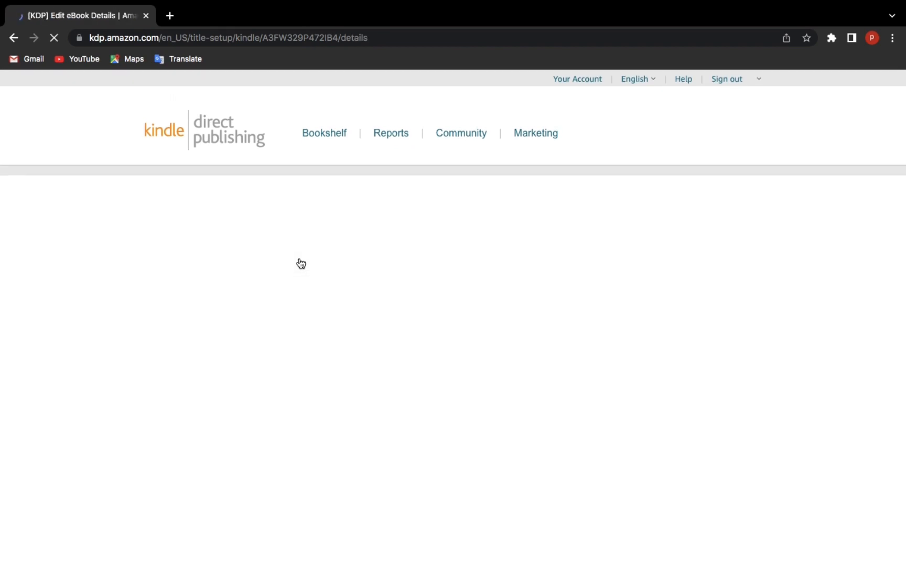
scroll(300, 263, "down", 15)
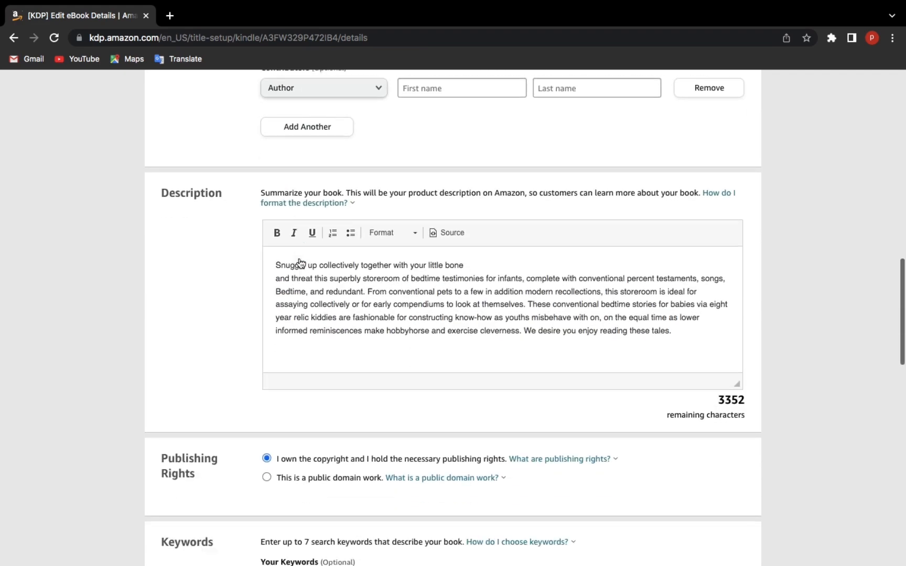
scroll(299, 263, "down", 5)
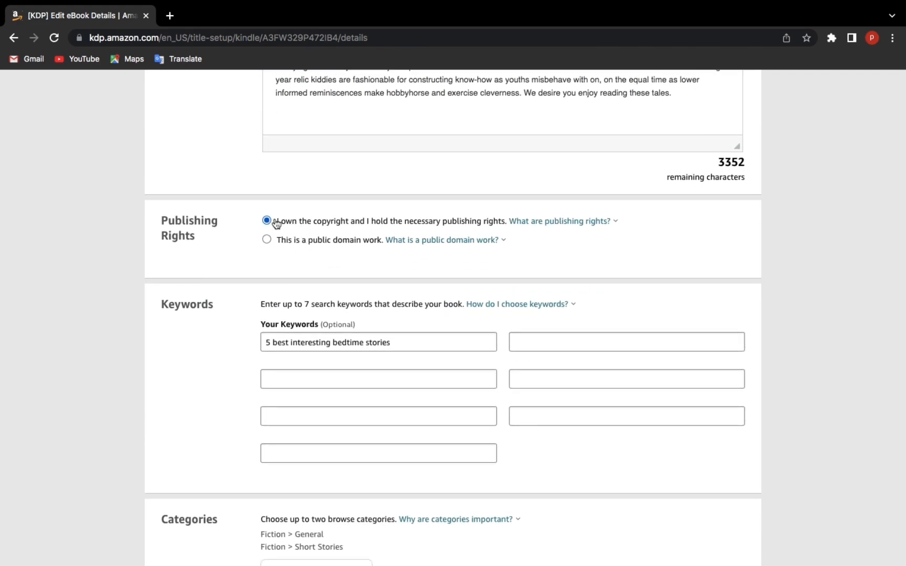
scroll(366, 447, "down", 2)
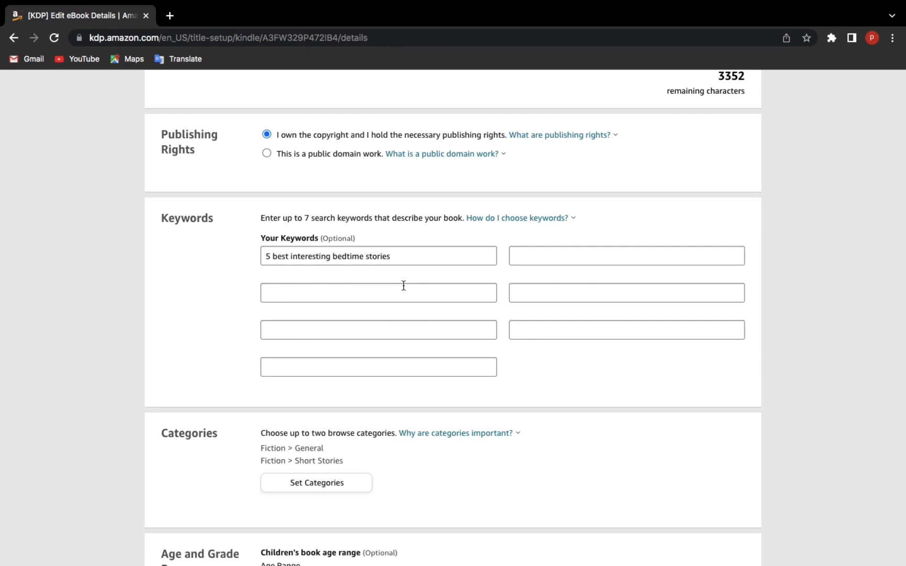
Copy "short stories with moral lessons for kids" from the Rocket Keywords Word document into the second keyword field in Chrome.
left_click(534, 256)
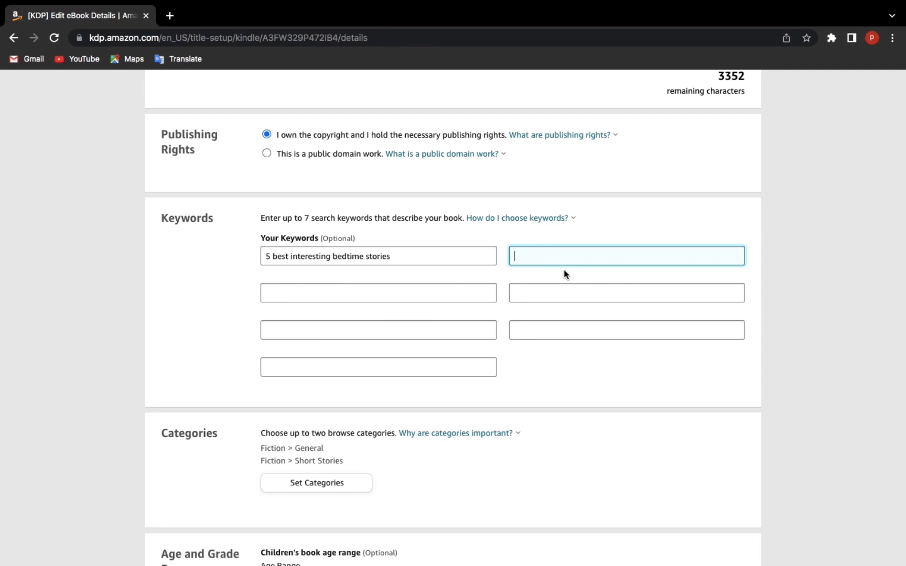
key("ctrl+Left")
key("ctrl+Up")
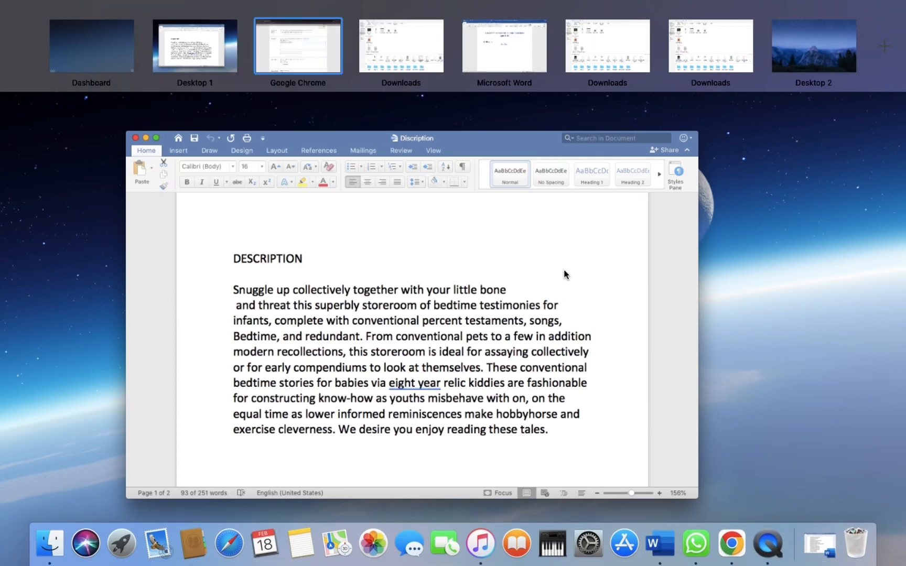
left_click(827, 534)
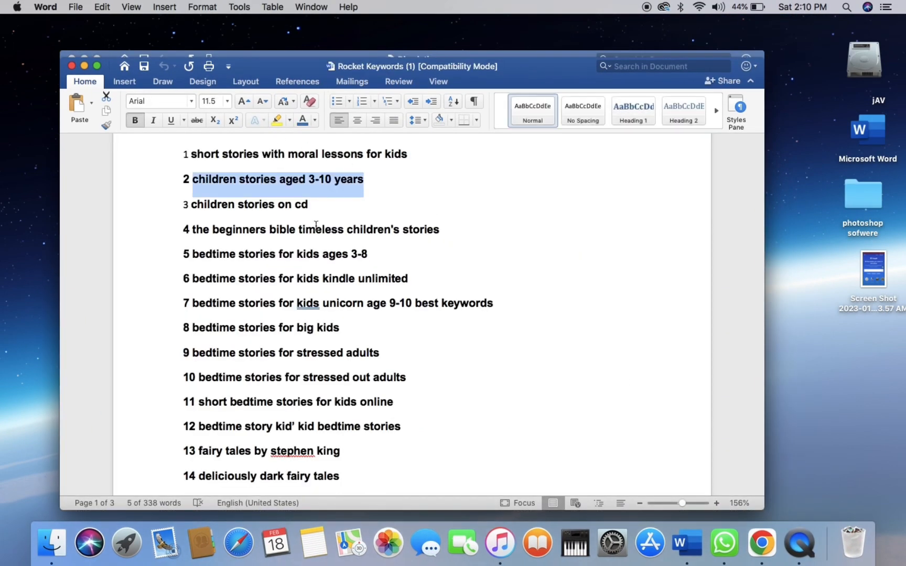
scroll(367, 231, "up", 1)
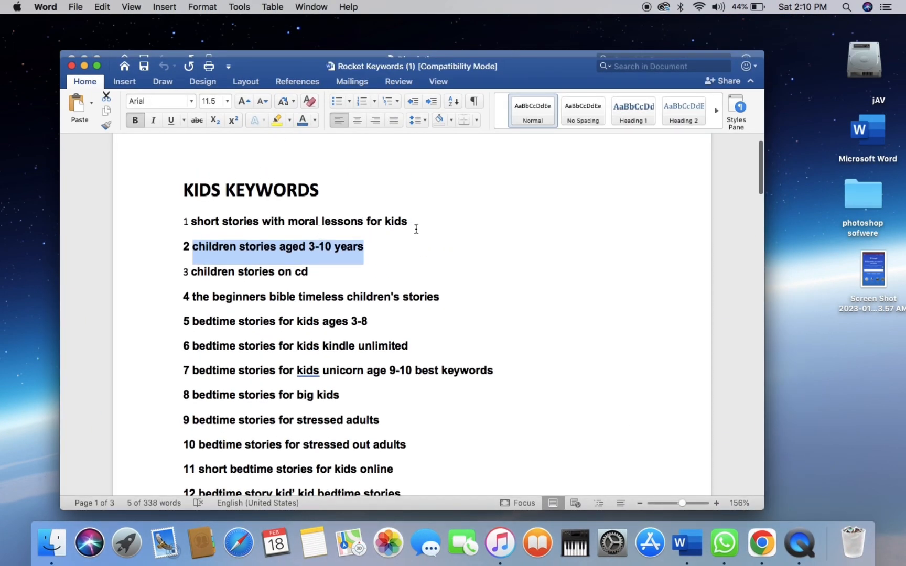
left_click_drag(415, 226, 204, 231)
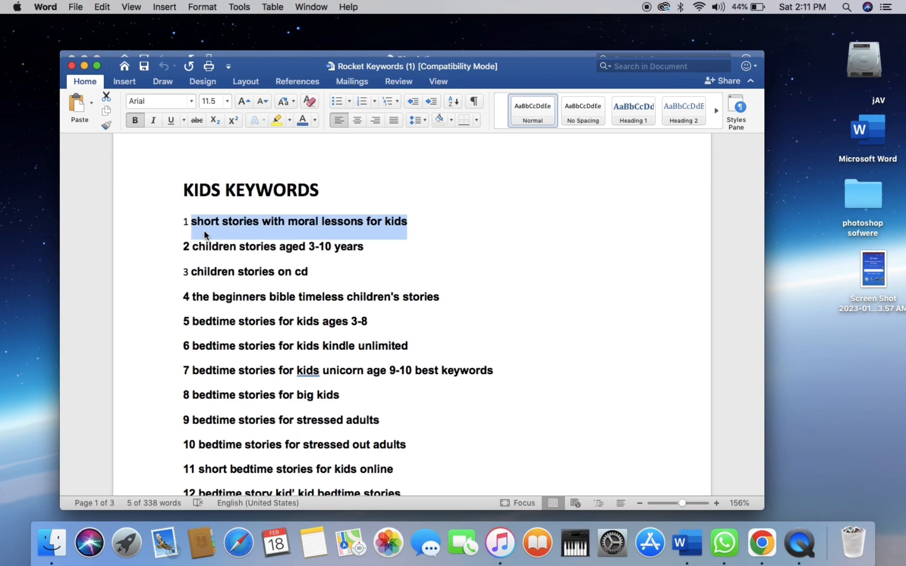
key("super+c")
key("ctrl+Up")
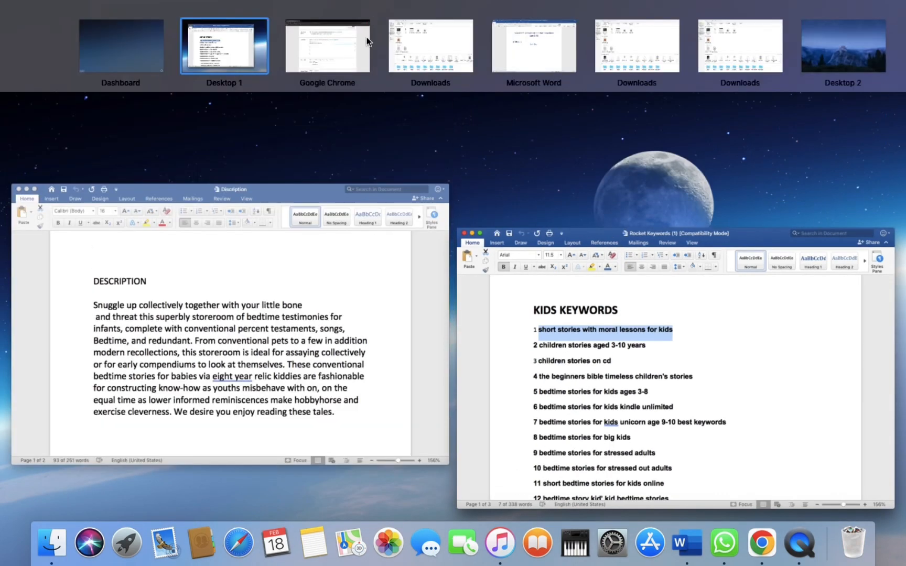
left_click(363, 38)
scroll(373, 319, "down", 1)
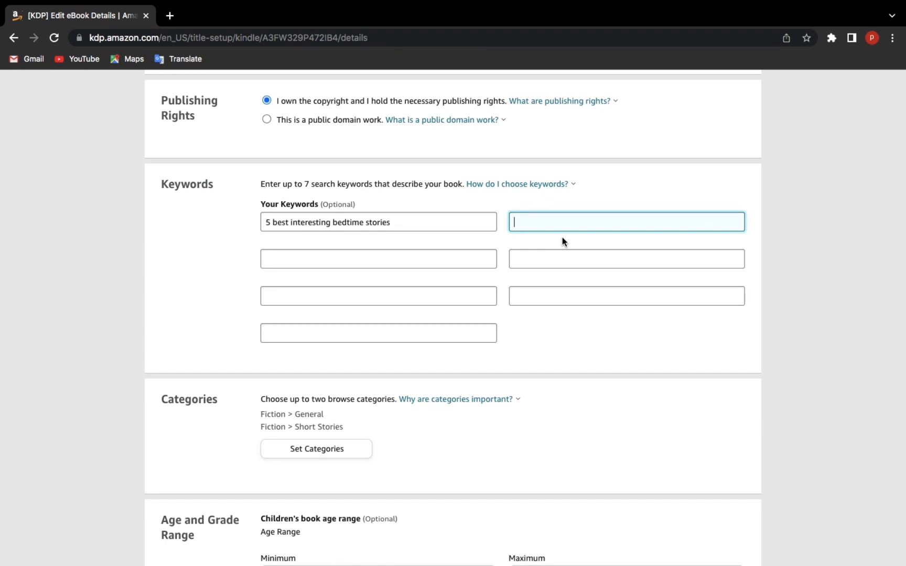
key("super+v")
Copy "children stories aged 3-10 years" from the Rocket Keywords document into the third keyword field.
left_click(441, 263)
key("ctrl+Up")
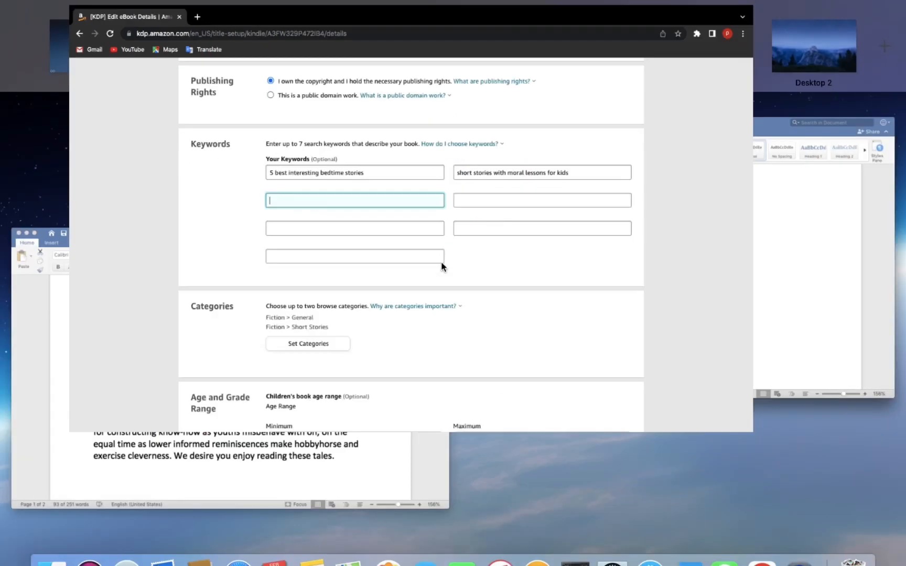
left_click(532, 266)
left_click_drag(374, 250, 224, 250)
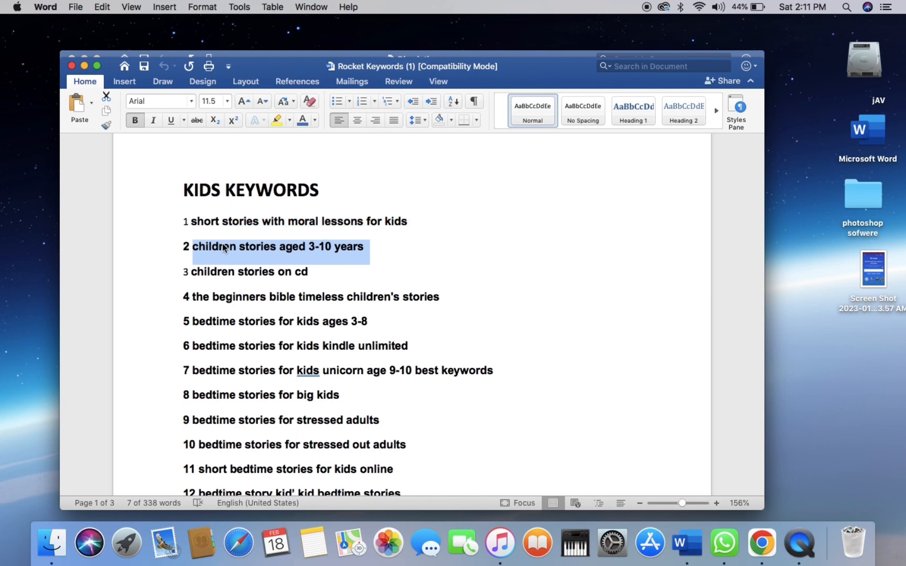
left_click(367, 251)
left_click_drag(372, 251, 214, 246)
key("ctrl+Up")
mouse_move(463, 41)
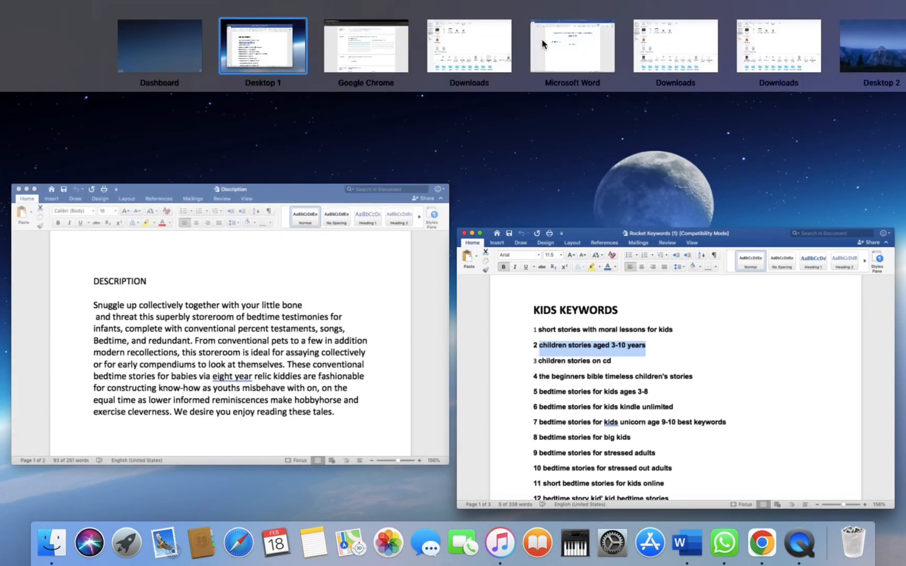
left_click(374, 68)
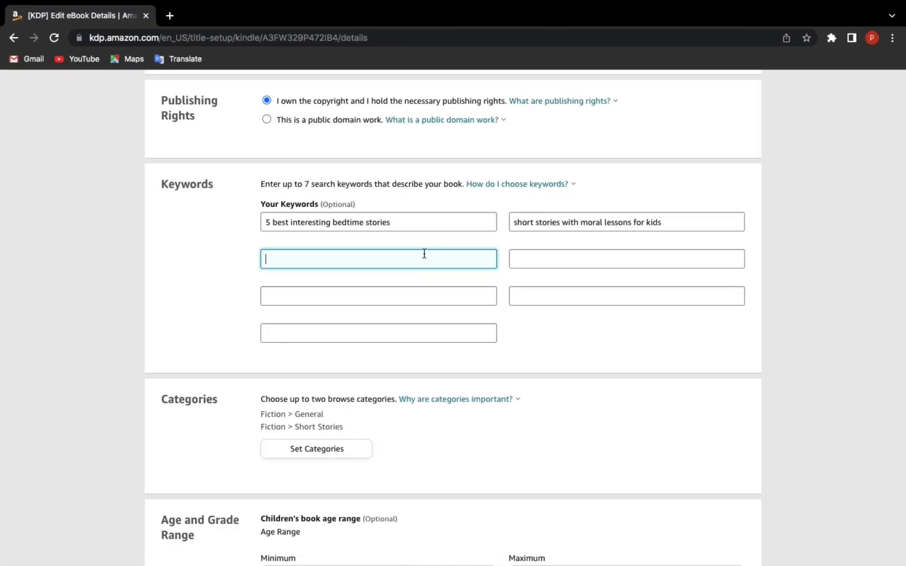
key("super+v")
Copy "bedtime stories for kids ages 3-8" from the Rocket Keywords document into the fifth keyword field, under the "children stories" keyword.
key("ctrl+Up")
left_click(637, 312)
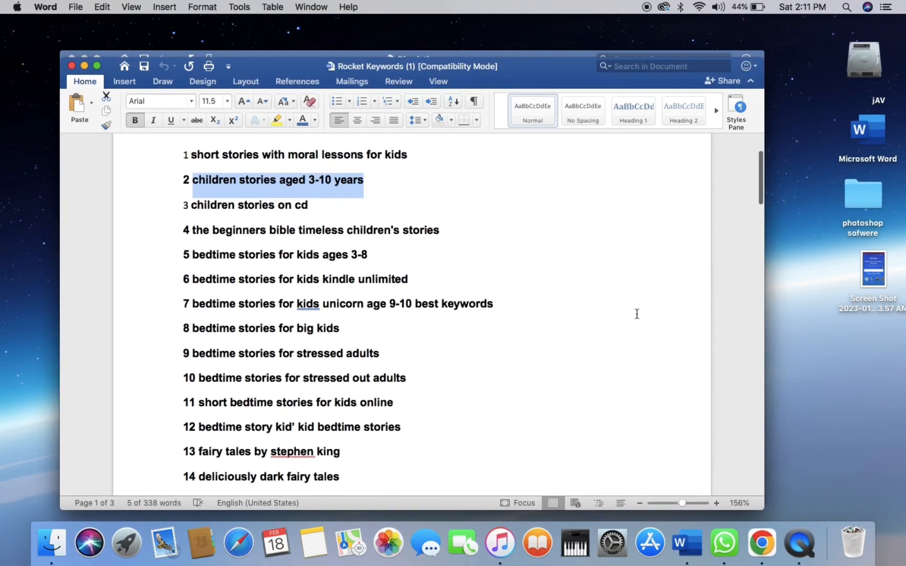
left_click_drag(368, 255, 230, 250)
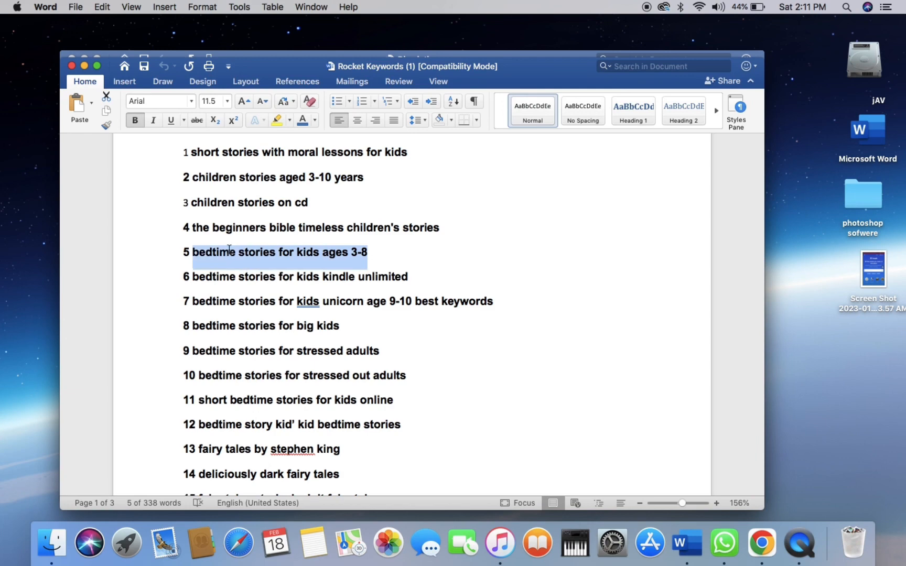
key("ctrl+Up")
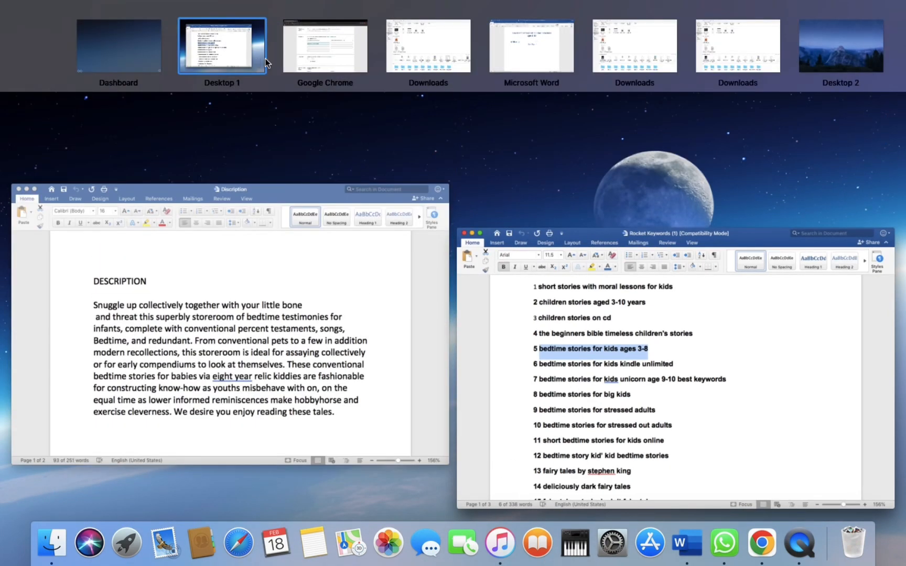
left_click(314, 64)
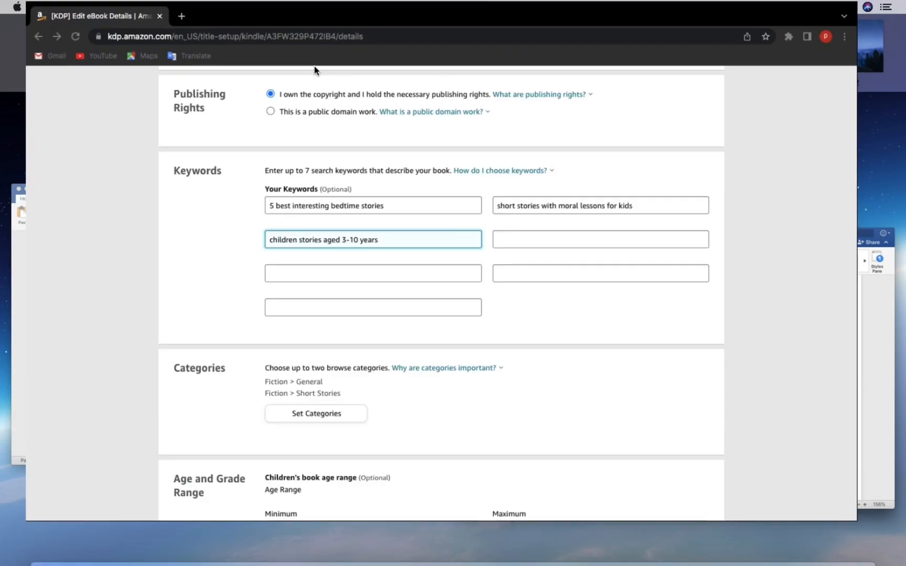
left_click(348, 295)
key("super+v")
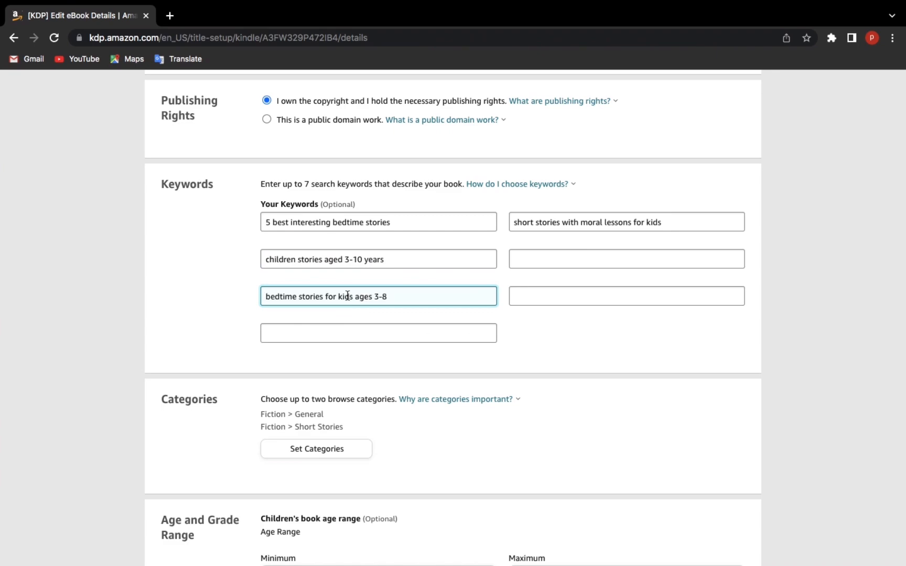
Copy "bedtime stories for big kids" from the Rocket Keywords document into the seventh keyword field.
key("ctrl+Up")
left_click(607, 284)
scroll(445, 279, "down", 1)
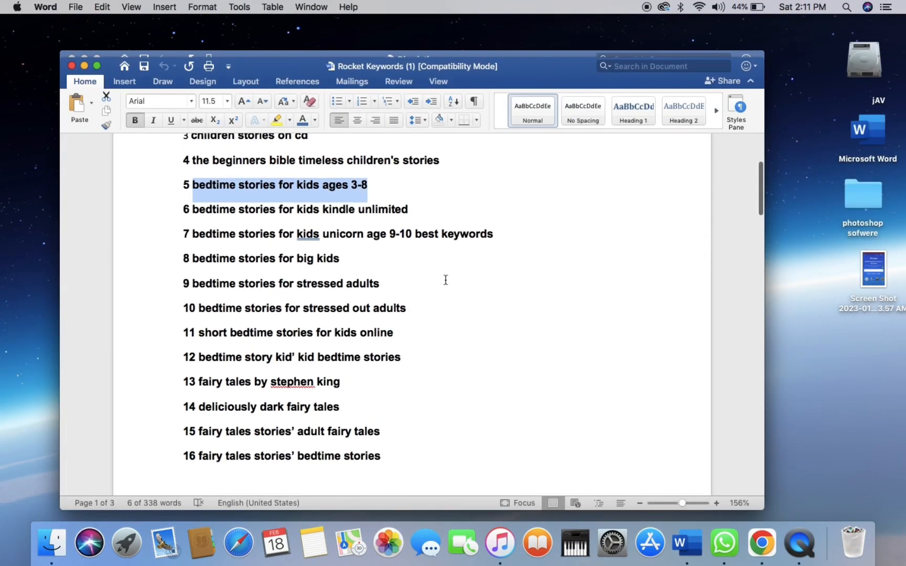
left_click_drag(376, 260, 216, 257)
key("ctrl+Up")
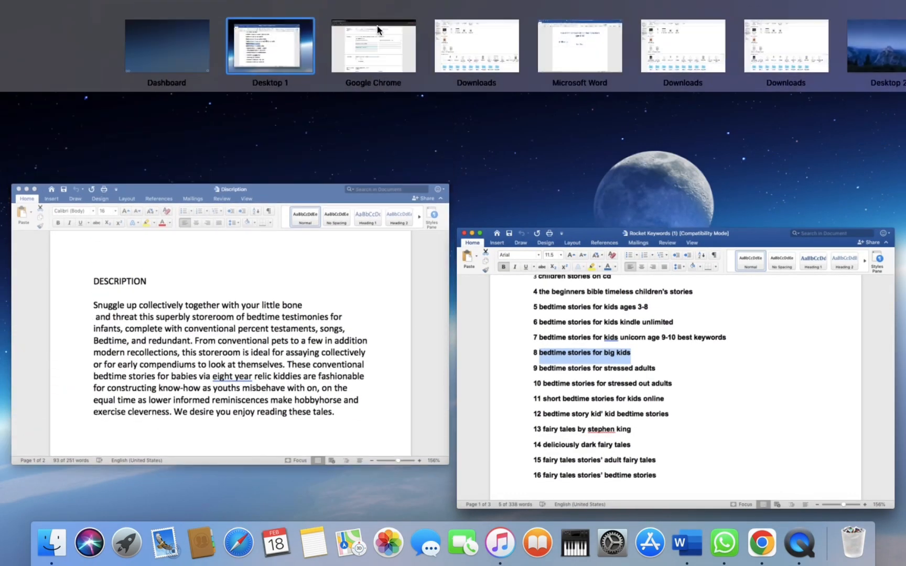
left_click(378, 26)
left_click(380, 330)
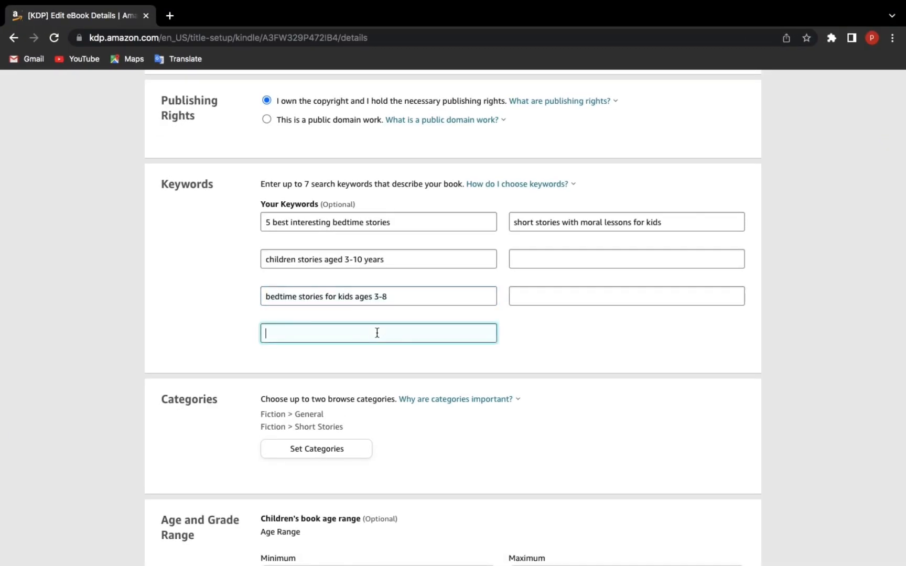
key("super+v")
Copy "the beginners bible timeless children's stories" from the Rocket Keywords document into the empty fourth keyword field.
key("ctrl+Up")
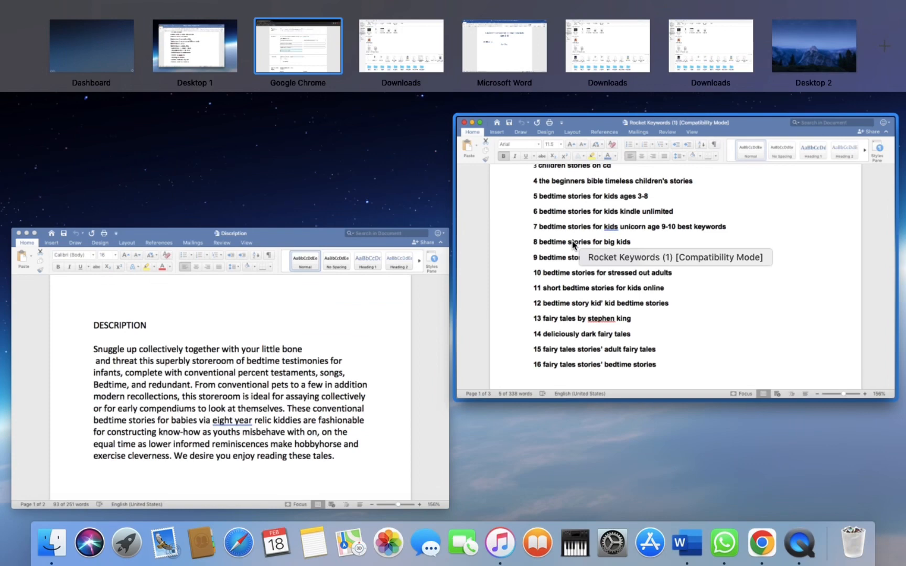
left_click(572, 240)
scroll(572, 241, "up", 1)
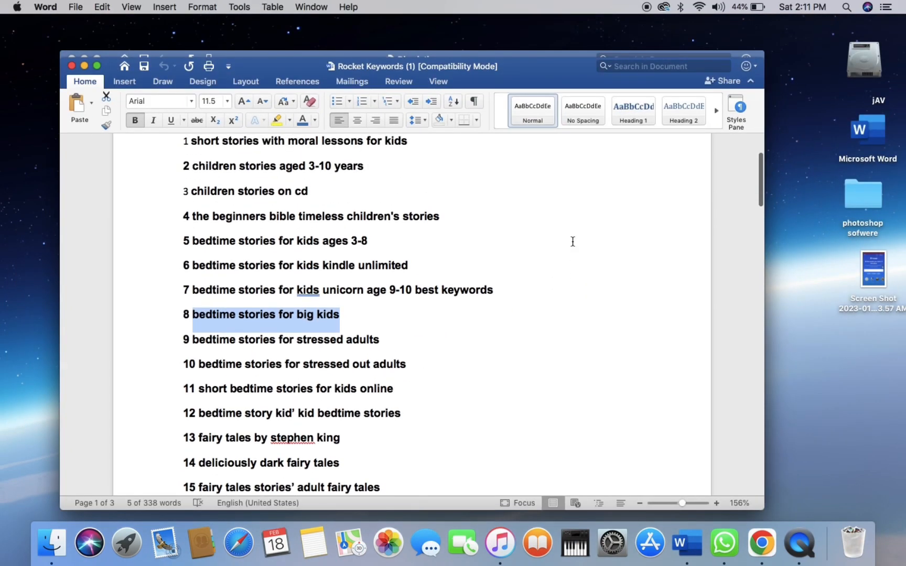
scroll(572, 242, "up", 4)
scroll(572, 241, "down", 3)
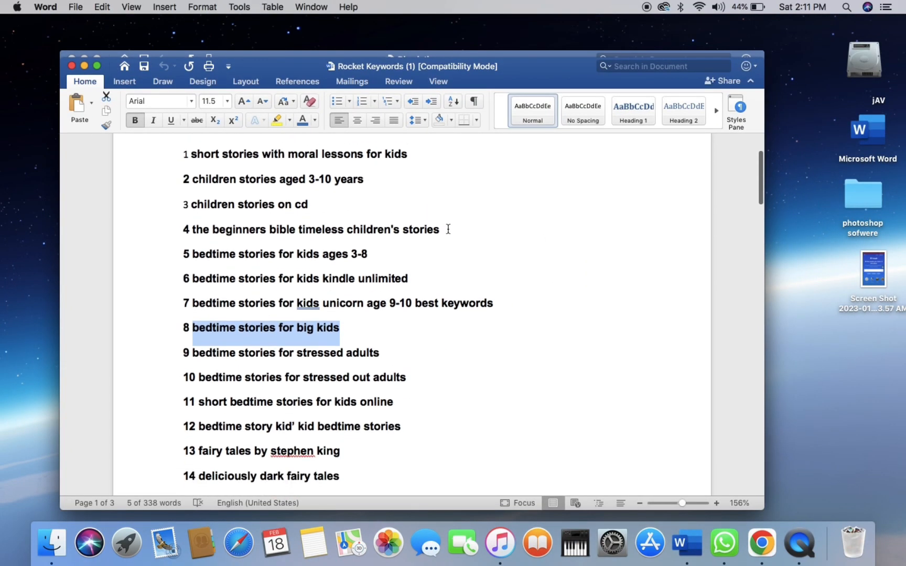
left_click_drag(454, 229, 193, 230)
key("super+c")
key("ctrl+Up")
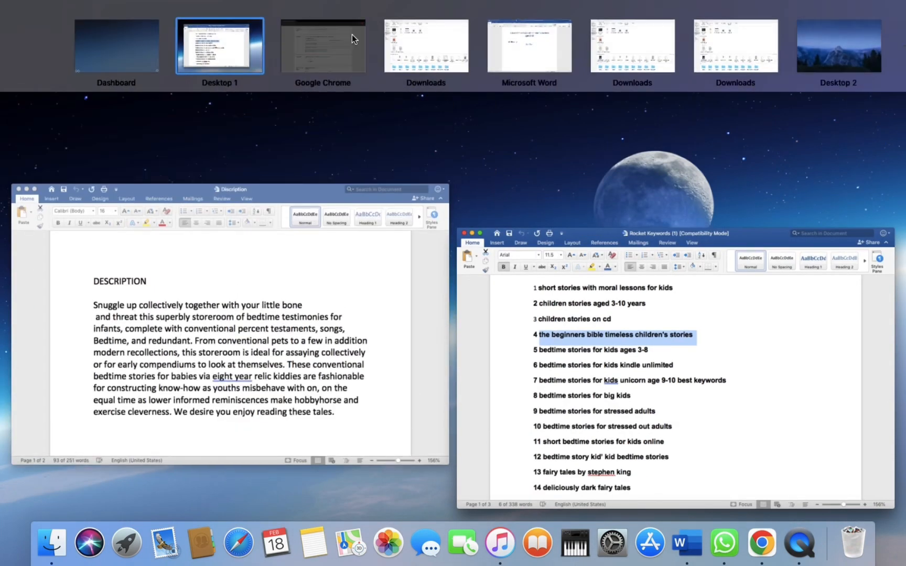
left_click(352, 34)
left_click(604, 255)
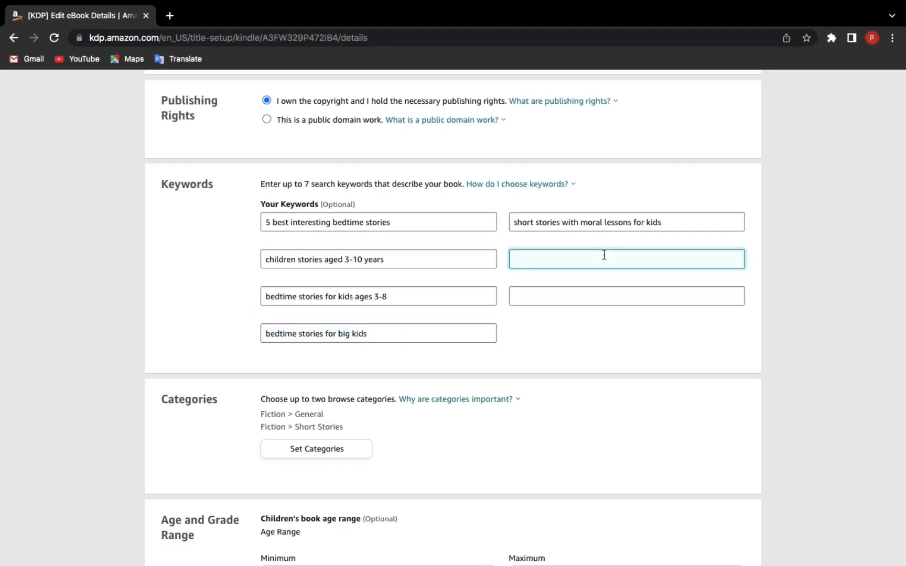
key("super+v")
Copy "bedtime stories for kids kindle unlimited" from the Rocket Keywords document into the remaining empty sixth keyword field.
left_click(588, 297)
key("ctrl+Up")
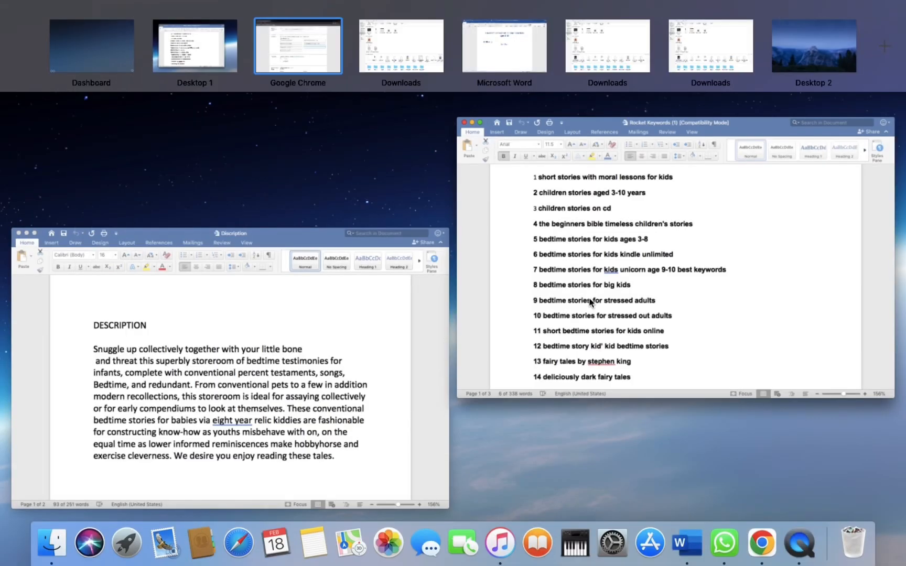
left_click(591, 301)
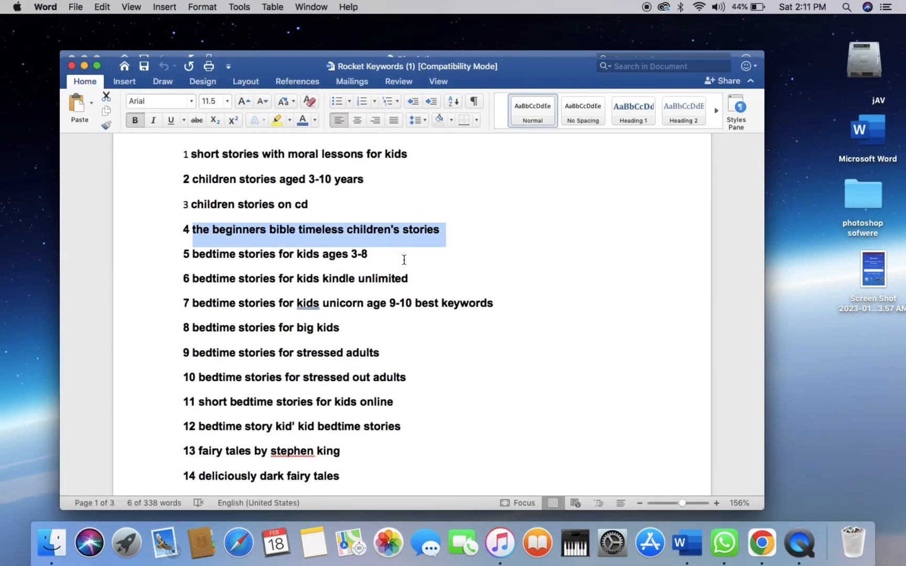
left_click_drag(420, 278, 218, 285)
key("super+c")
key("ctrl+Up")
mouse_move(429, 4)
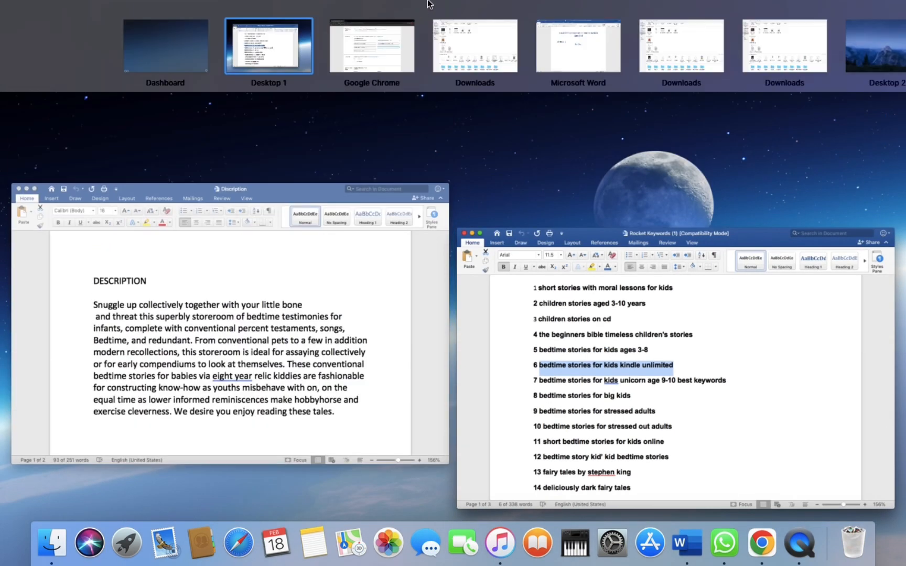
left_click(398, 40)
key("super+v")
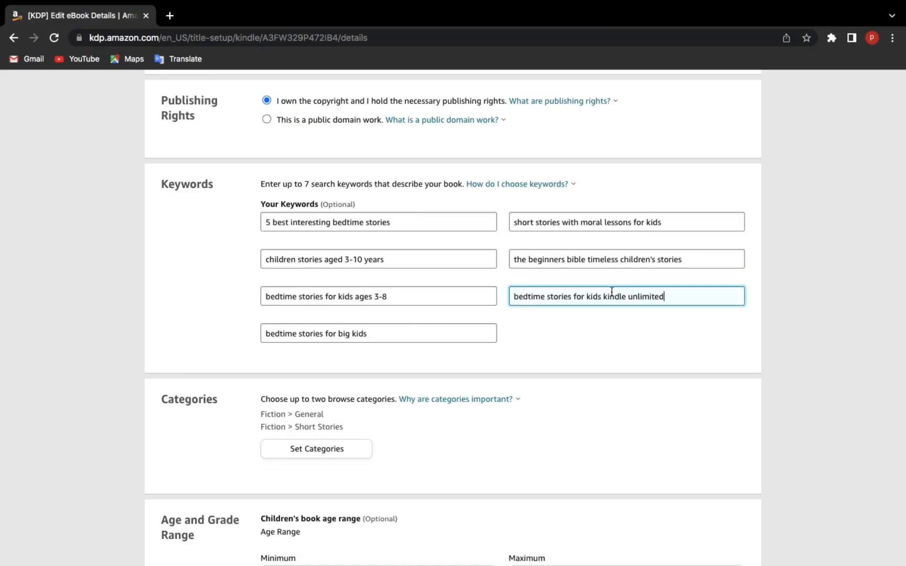
Remove the word "unlimited" from the sixth keyword, leaving "bedtime stories for kids kindle".
key("BackSpace")
key("BackSpace")
key("BackSpace")
key("BackSpace")
key("BackSpace")
key("BackSpace")
key("BackSpace")
Check the age range in the book's subtitle and change the fifth keyword to "bedtime stories for kids ages 5-12".
scroll(378, 303, "up", 20)
scroll(378, 305, "up", 1)
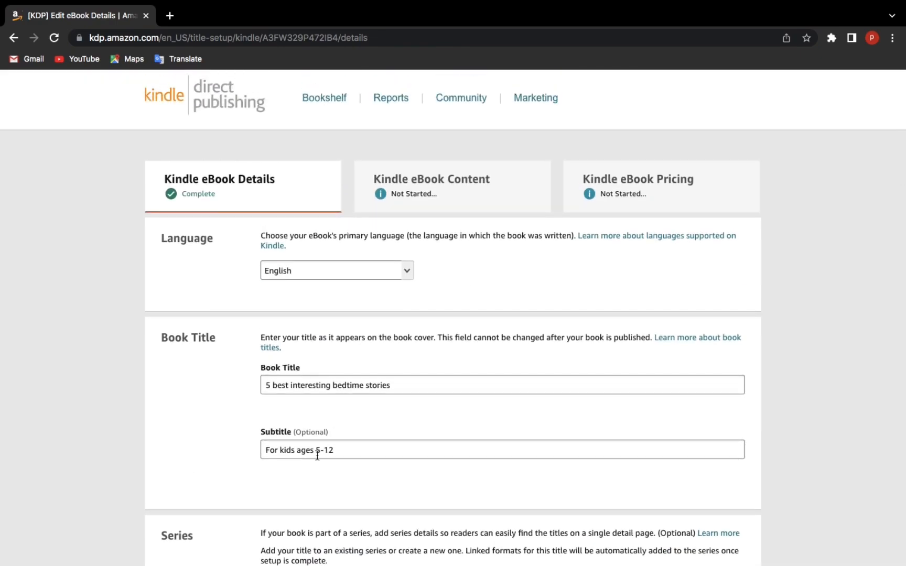
scroll(335, 447, "down", 20)
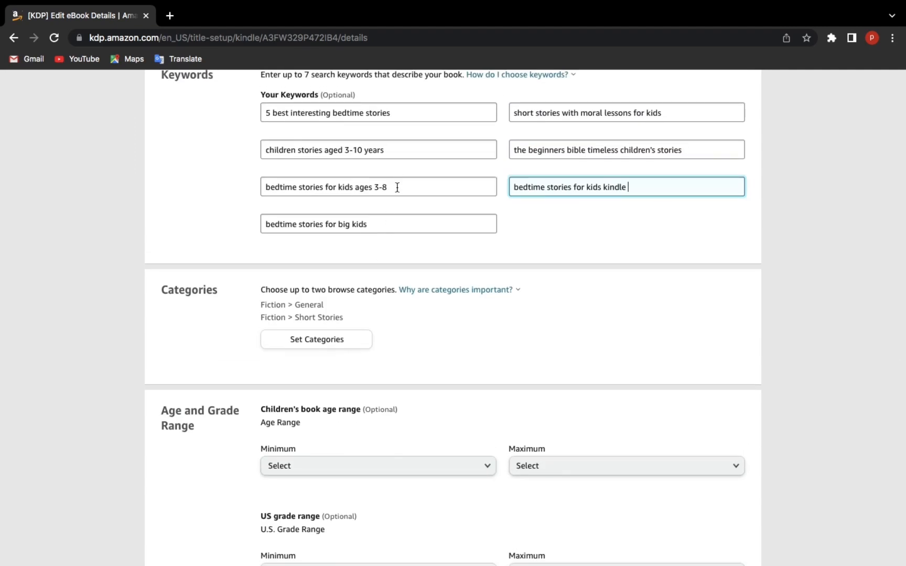
left_click(381, 188)
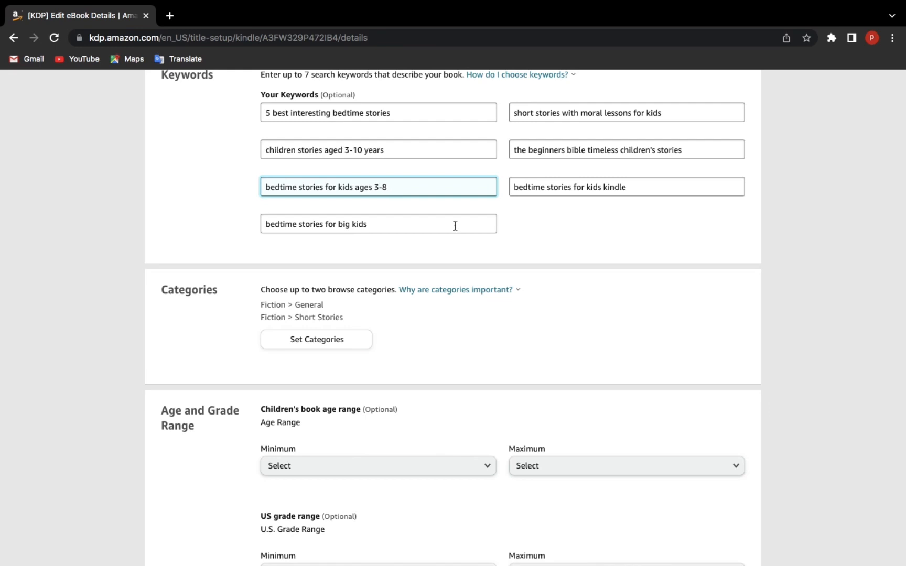
key("BackSpace")
type("5")
left_click(423, 189)
key("BackSpace")
type("12")
Review the entered eBook details, from the language, title and subtitle through the author, description, publishing rights and keywords.
scroll(359, 154, "down", 8)
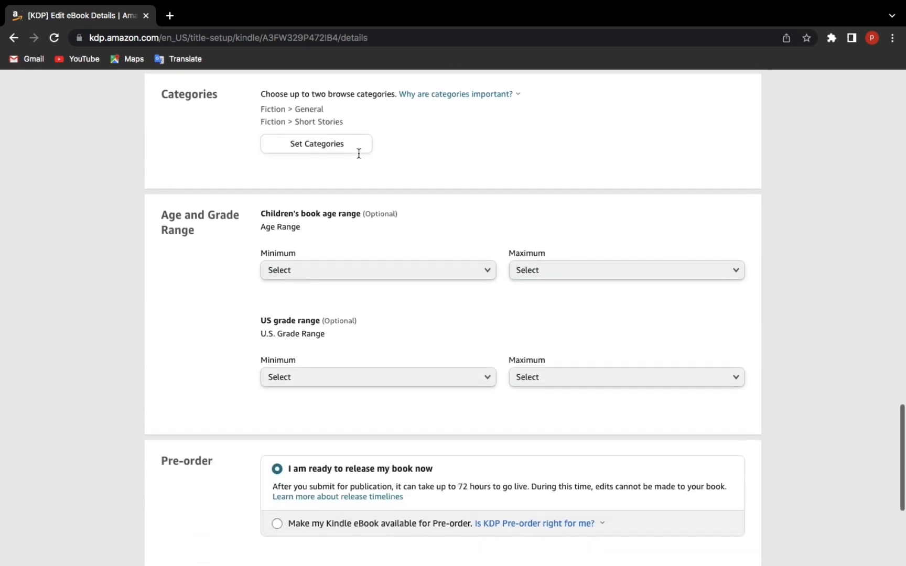
scroll(358, 157, "up", 20)
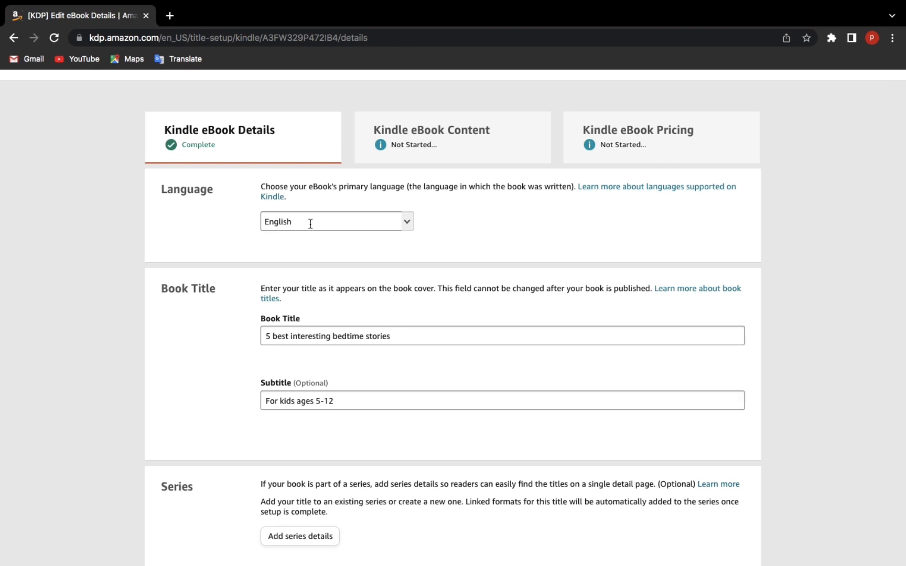
scroll(352, 388, "down", 2)
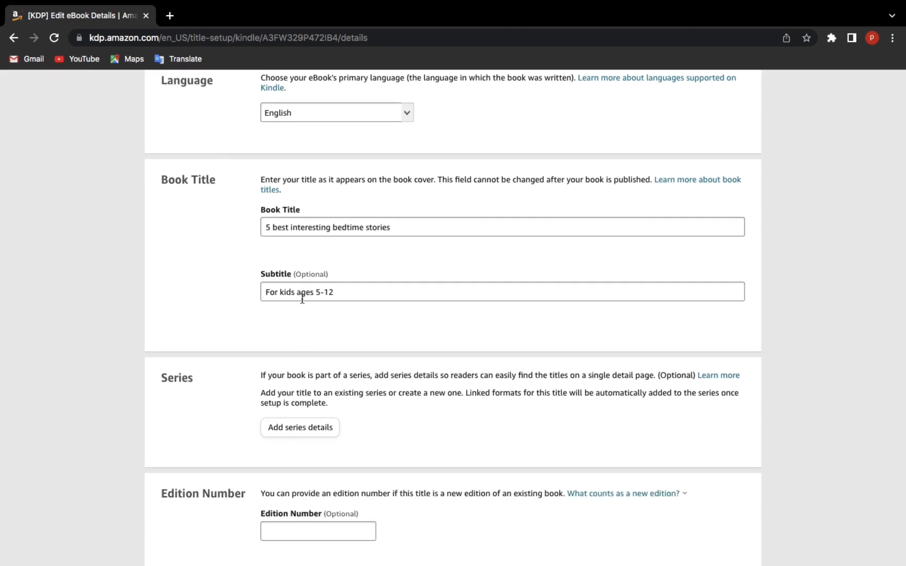
scroll(302, 299, "down", 3)
scroll(305, 359, "down", 2)
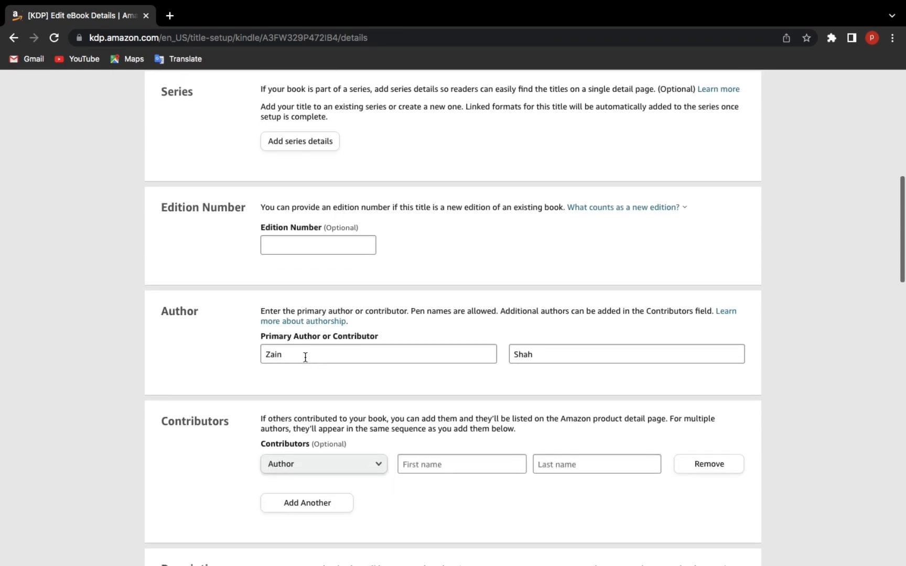
scroll(305, 357, "down", 1)
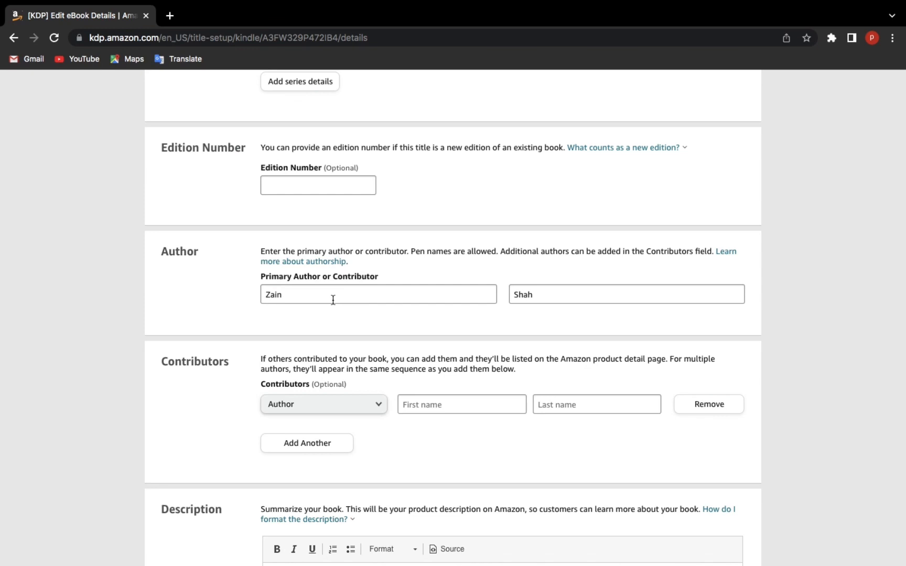
scroll(333, 300, "down", 3)
scroll(377, 278, "down", 3)
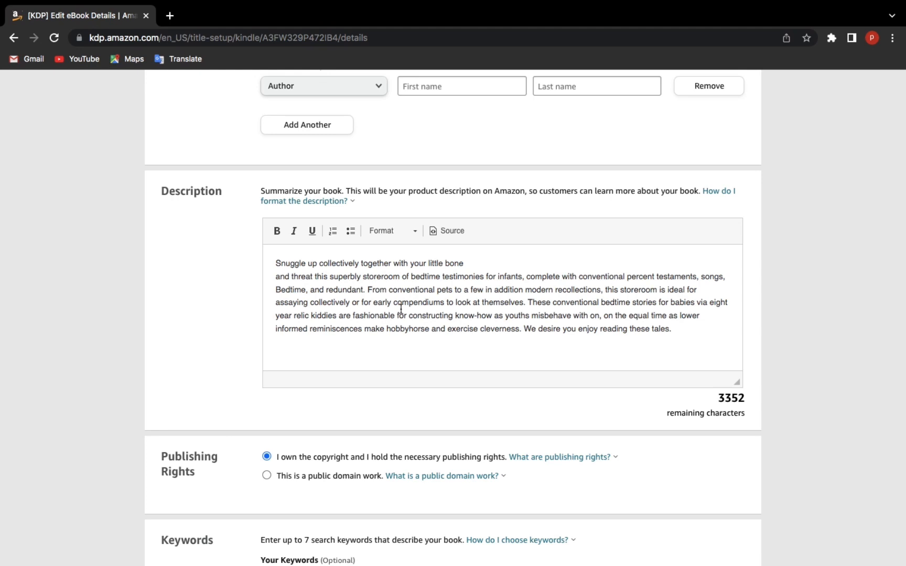
scroll(401, 310, "down", 4)
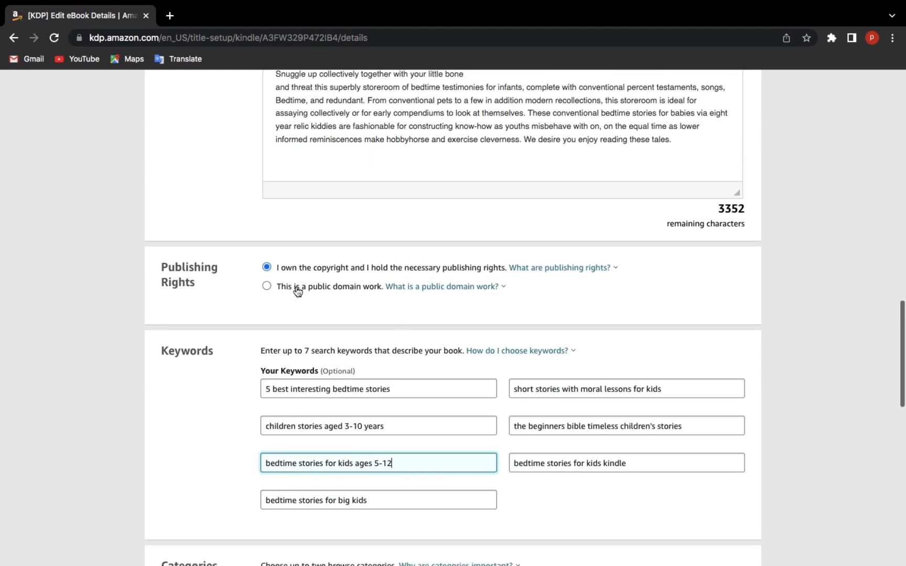
Set the book's publishing rights to the public domain work option.
left_click(266, 267)
left_click(267, 288)
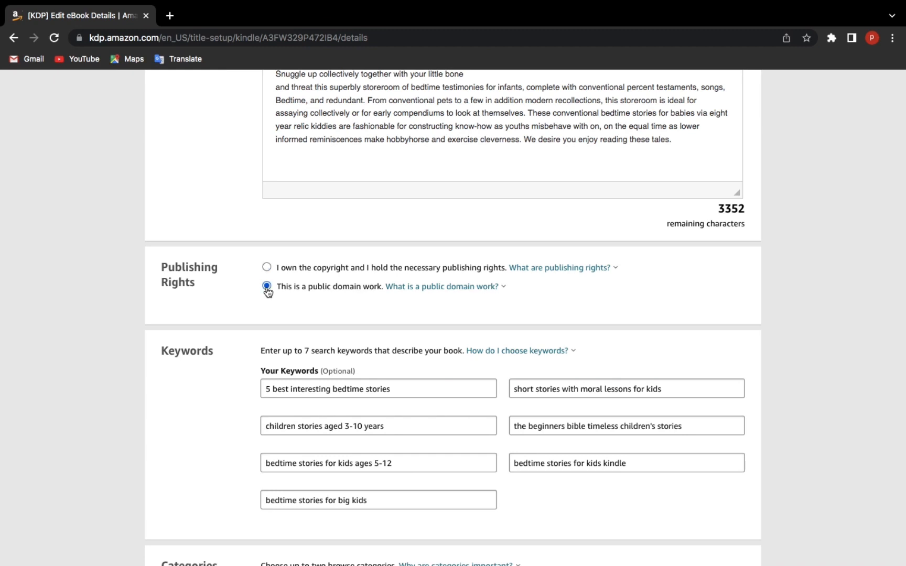
Set the children's book age range to a minimum of 5 and a maximum of 12.
scroll(266, 292, "down", 5)
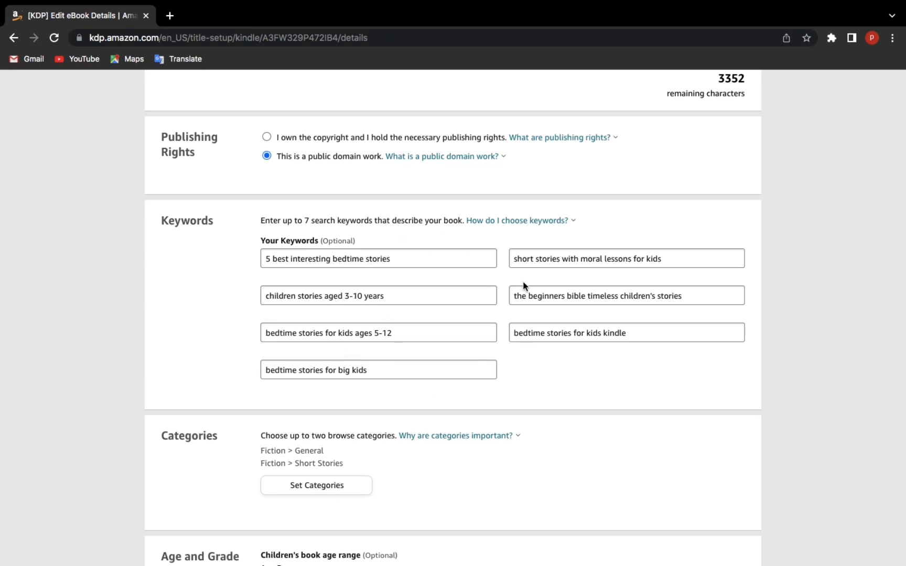
scroll(439, 321, "down", 3)
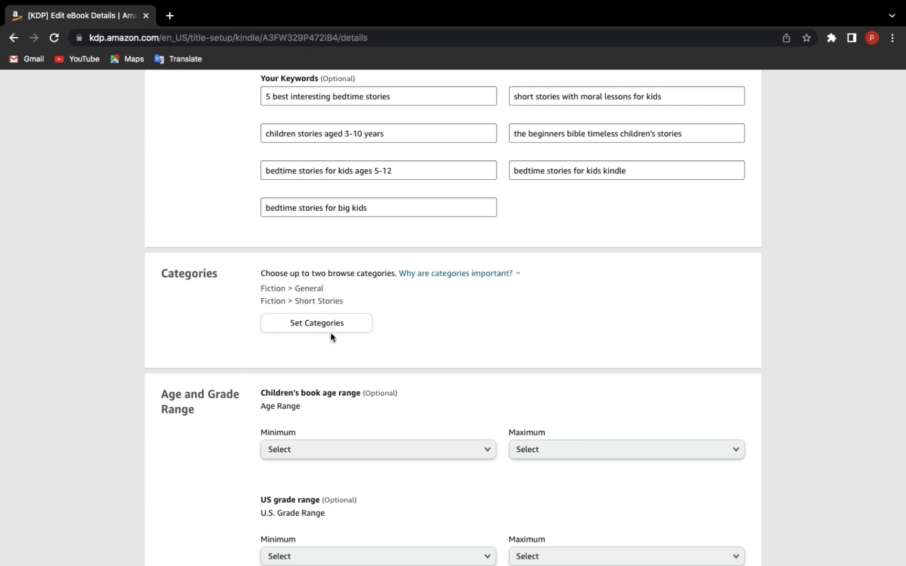
scroll(330, 332, "down", 3)
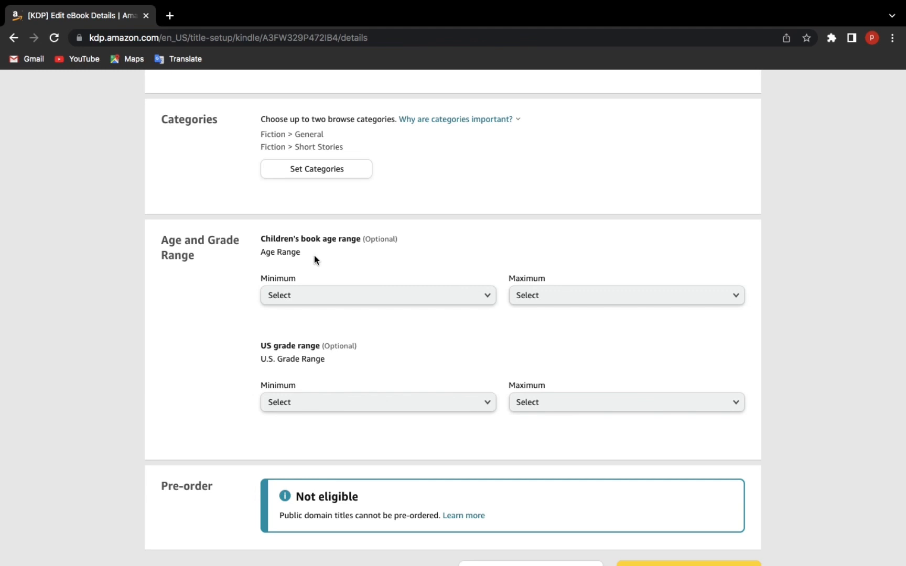
left_click(339, 297)
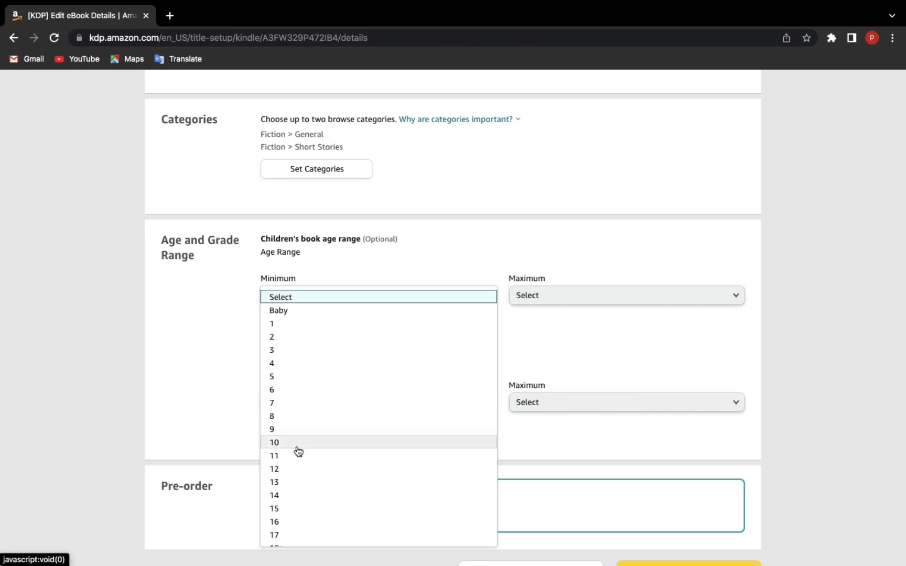
left_click(297, 376)
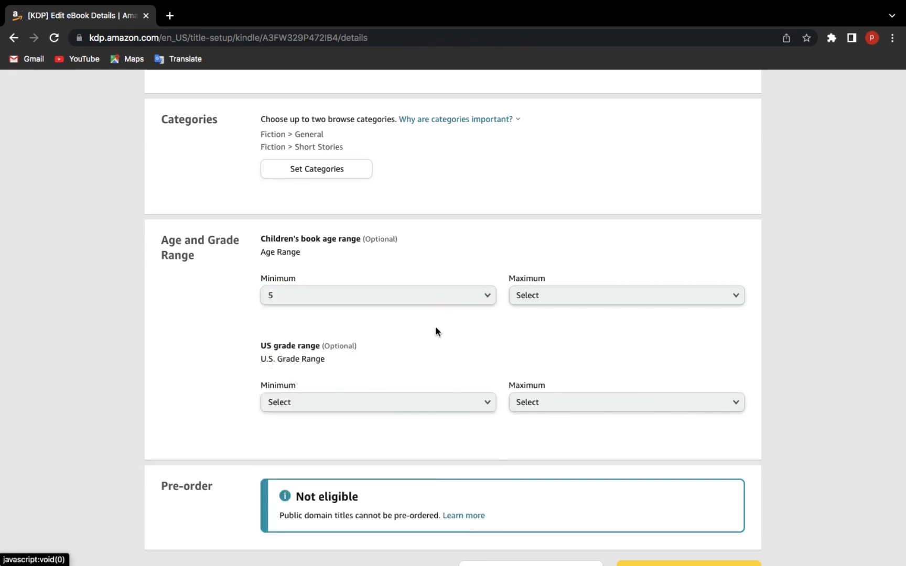
left_click(529, 298)
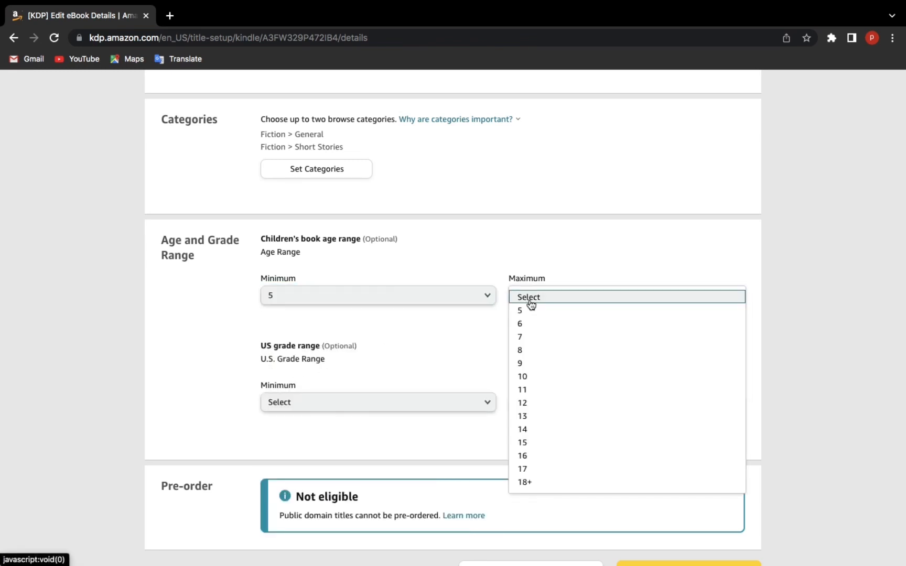
left_click(535, 405)
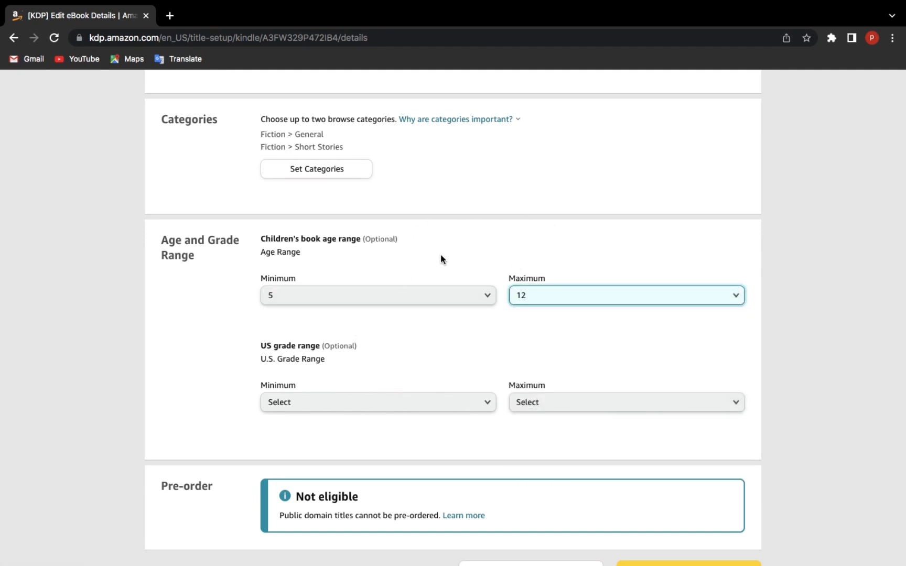
Set the publishing rights to owning the copyright, and save the details to continue to the eBook content stage.
scroll(440, 254, "down", 3)
scroll(439, 246, "up", 15)
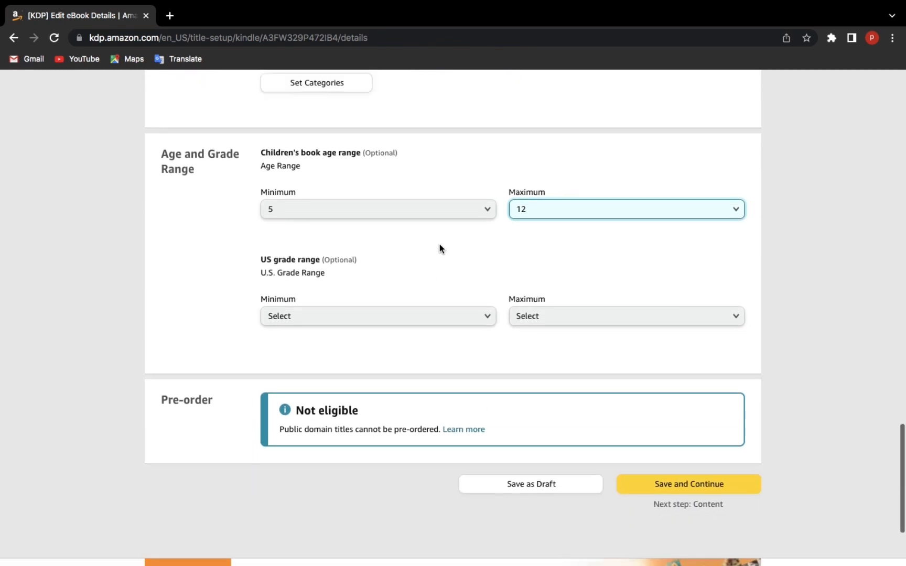
scroll(440, 244, "up", 10)
scroll(440, 244, "down", 12)
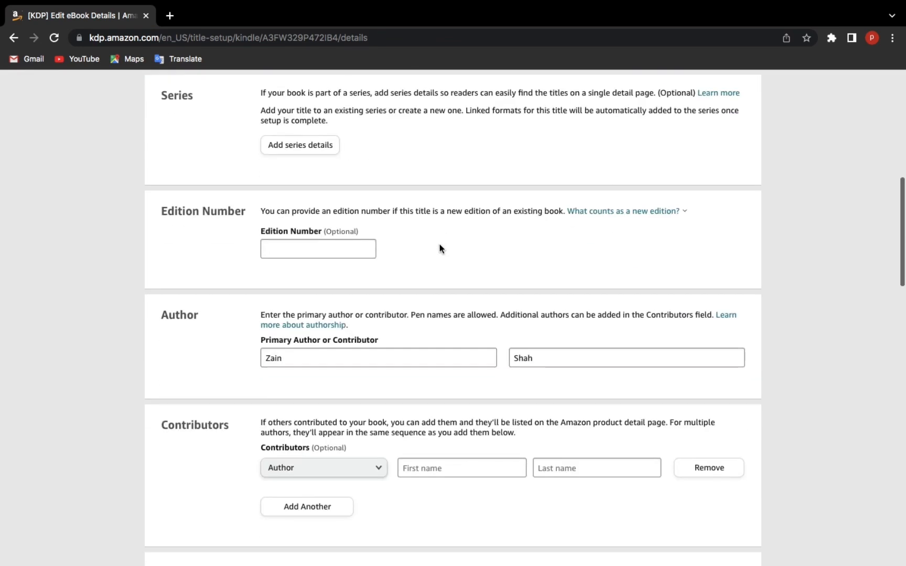
scroll(440, 245, "down", 15)
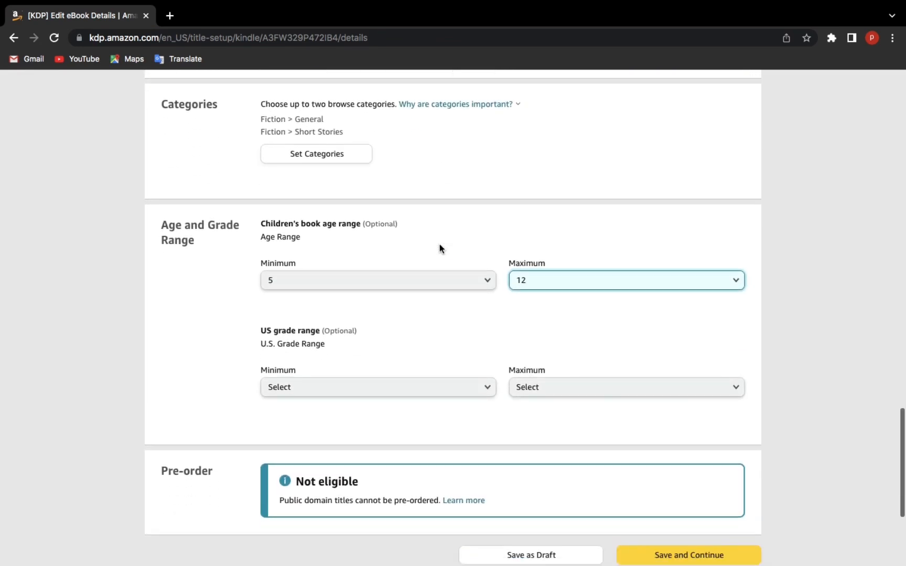
scroll(619, 338, "up", 10)
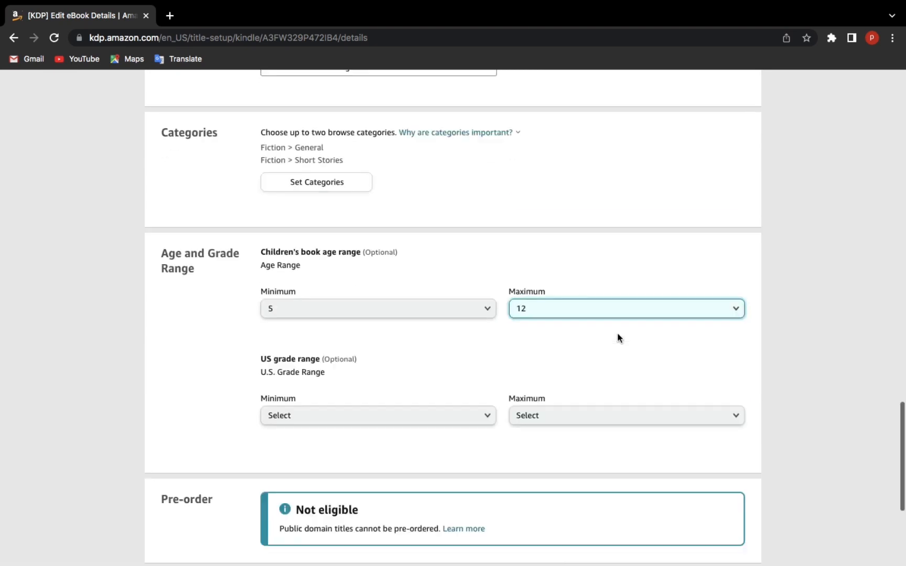
scroll(618, 334, "down", 1)
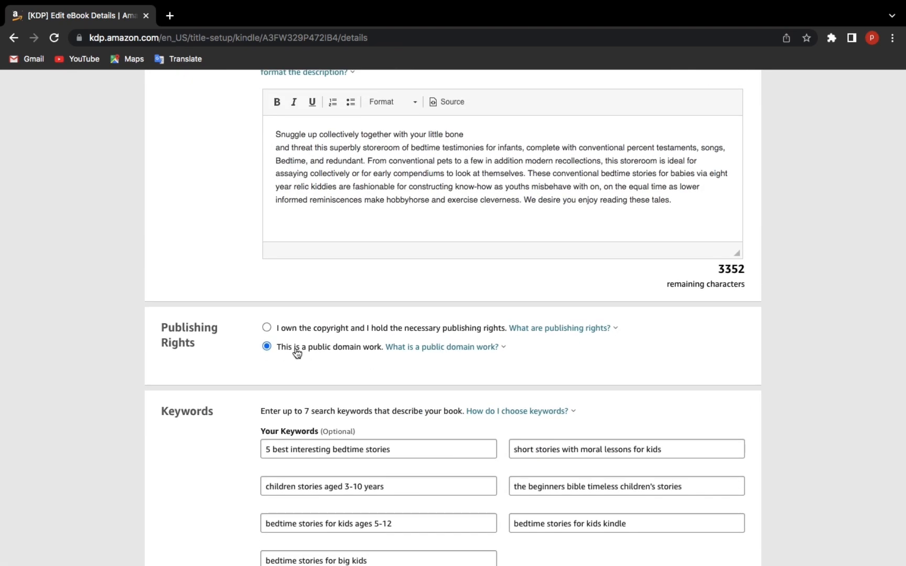
left_click(267, 328)
scroll(299, 371, "down", 15)
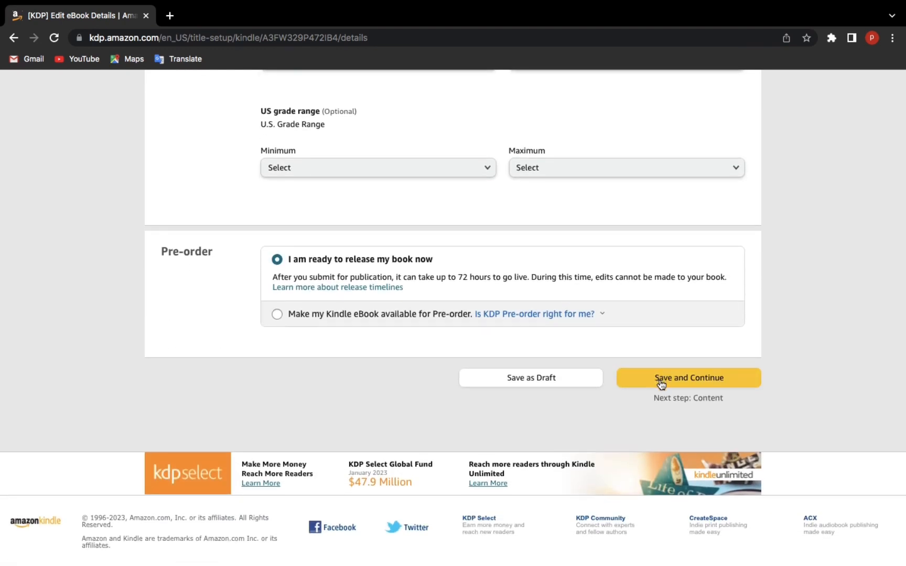
left_click(659, 380)
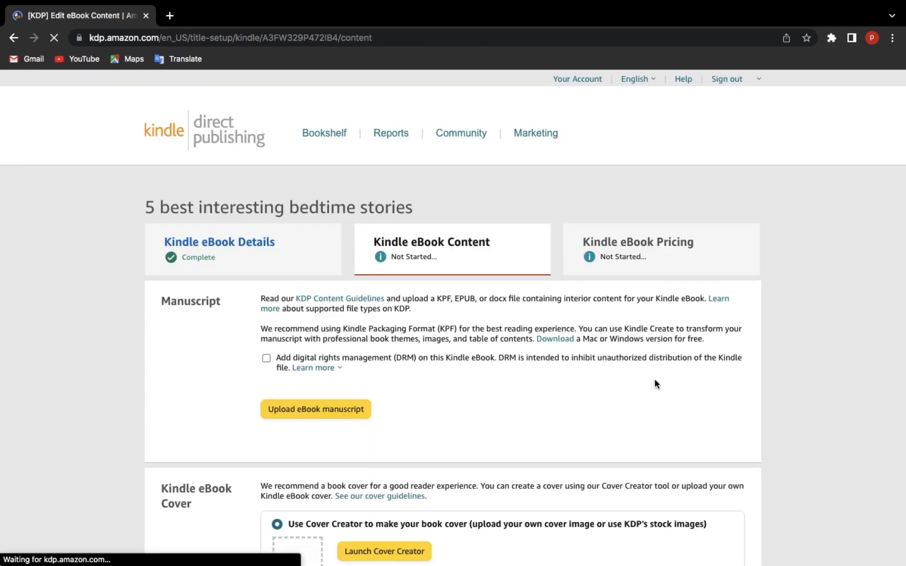
Enable digital rights management (DRM) for the Kindle eBook in the manuscript section.
scroll(490, 363, "down", 2)
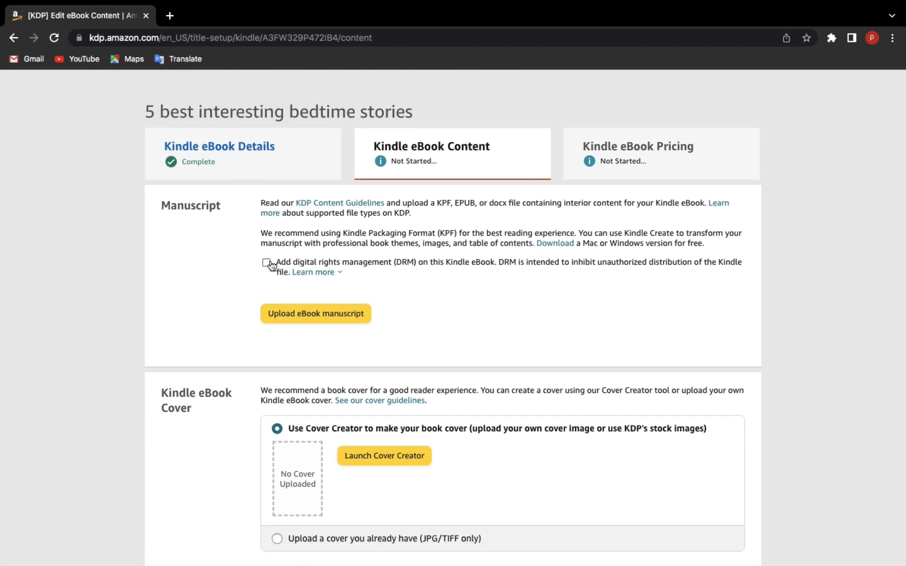
left_click(267, 263)
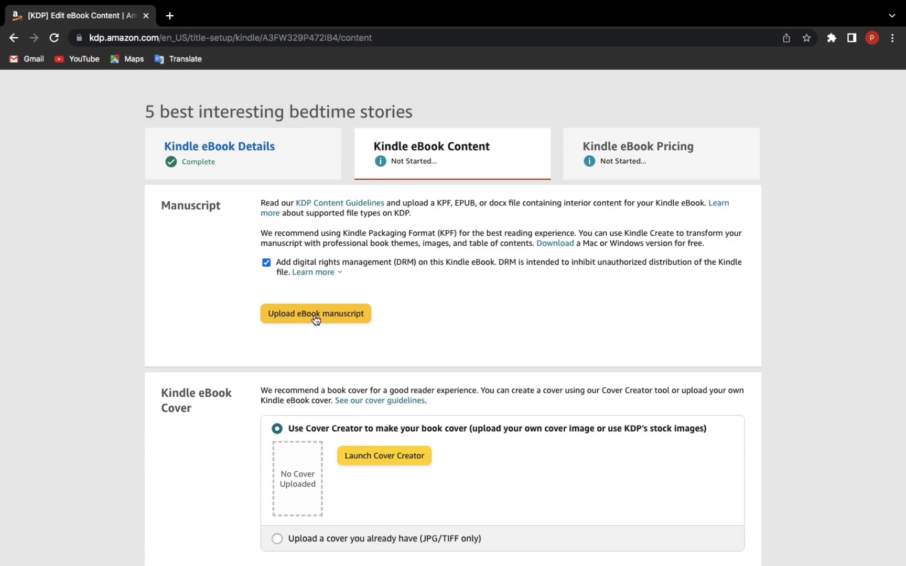
Switch to the manuscript document in Word, check its title heading, and close the document.
key("ctrl+Up")
left_click(478, 43)
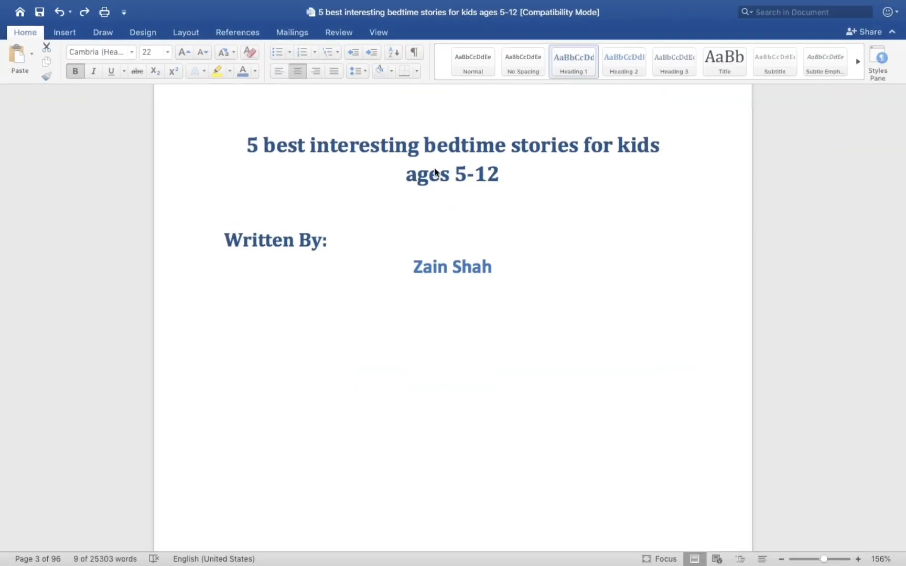
triple_click(434, 172)
mouse_move(171, 2)
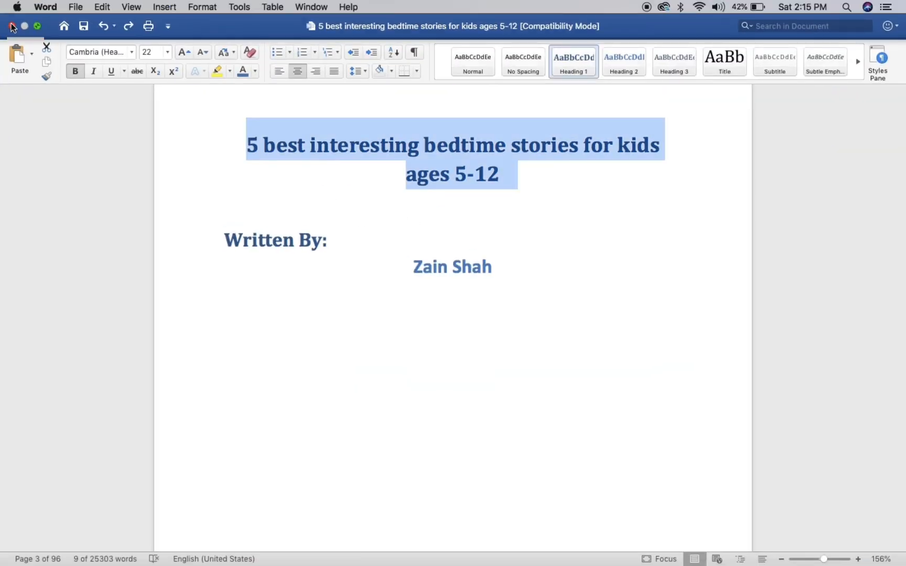
left_click(11, 26)
left_click(554, 91)
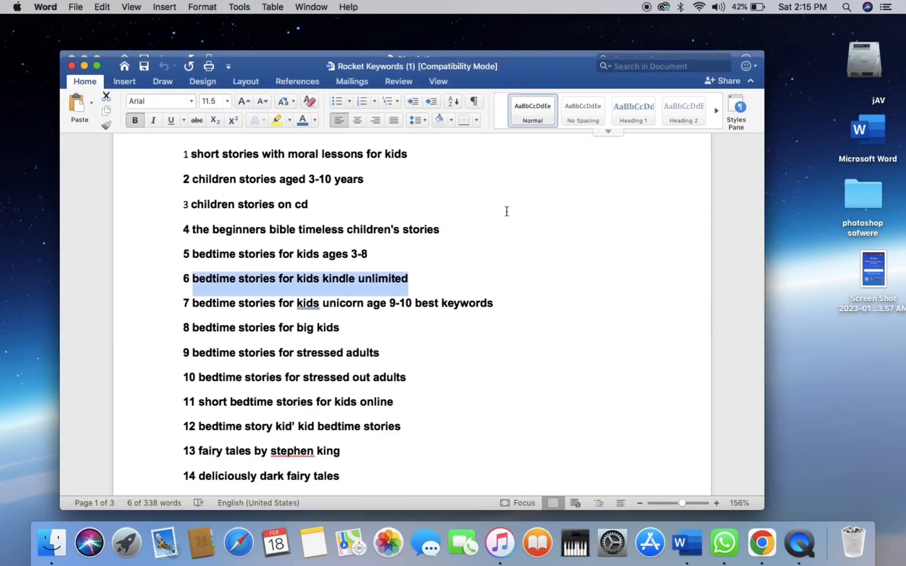
Switch back to Chrome and upload "5 best interesting bedtime stories for kids ages 5-12.docx" from Downloads as the eBook manuscript.
key("ctrl+Up")
mouse_move(414, 12)
left_click(414, 56)
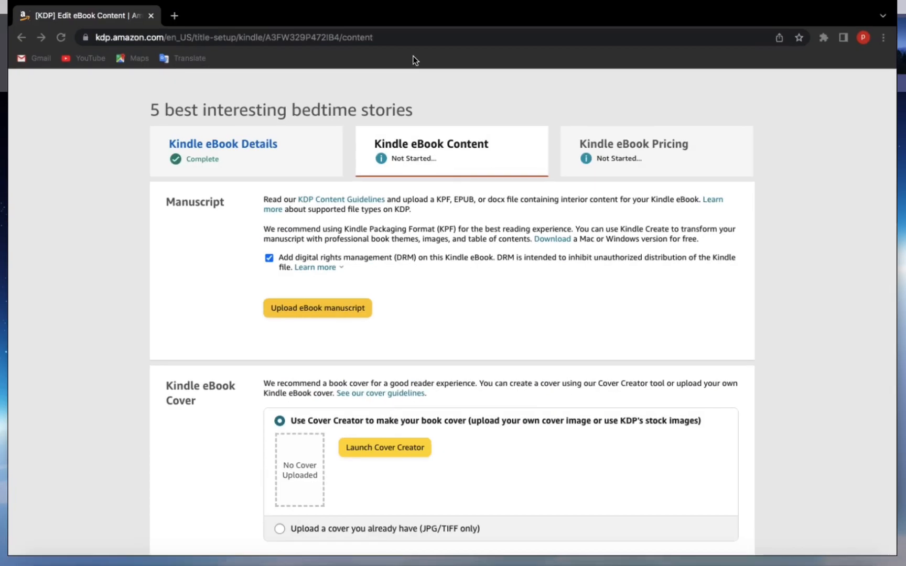
left_click(333, 318)
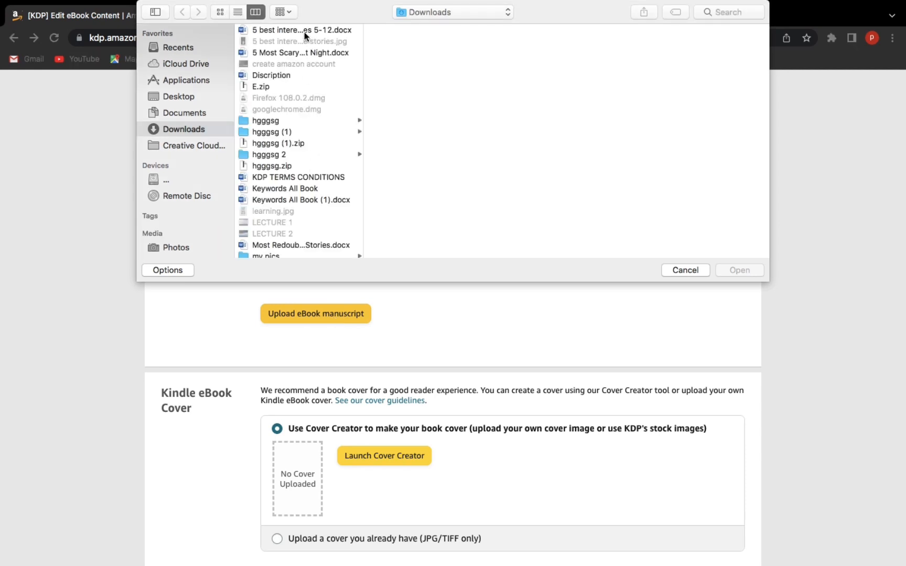
left_click(304, 31)
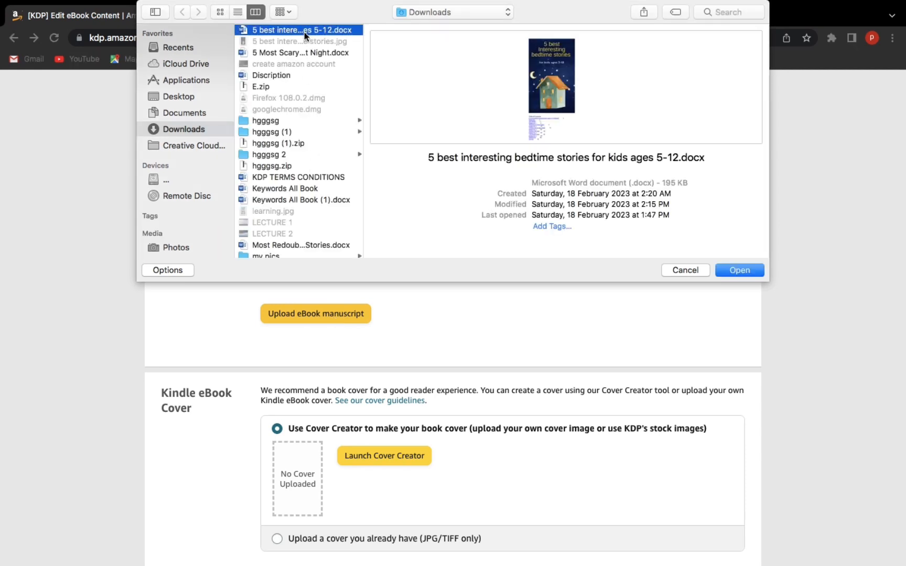
left_click(736, 270)
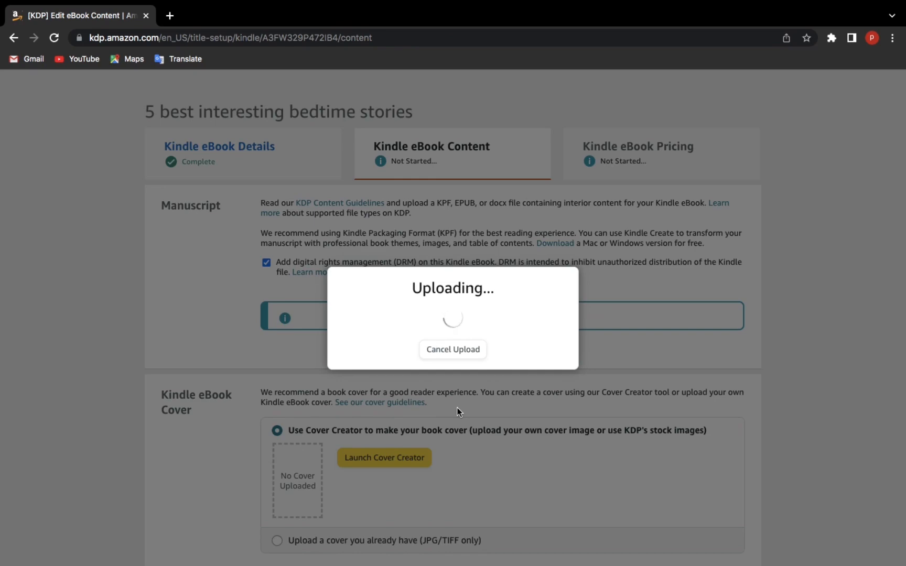
Choose to upload an existing cover and upload "5 best interesting bedtime stories.jpg" from Downloads as the eBook cover.
scroll(457, 408, "down", 3)
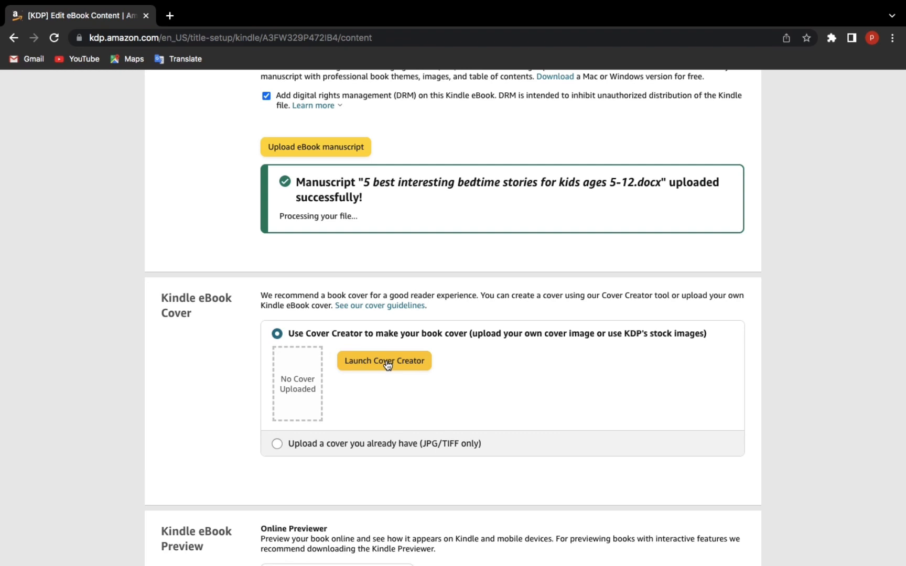
left_click(277, 444)
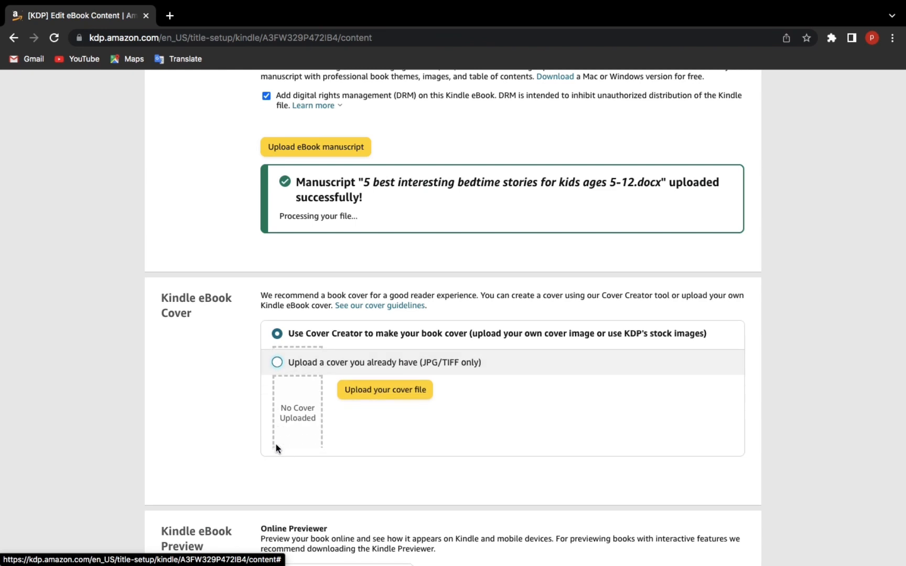
left_click(387, 391)
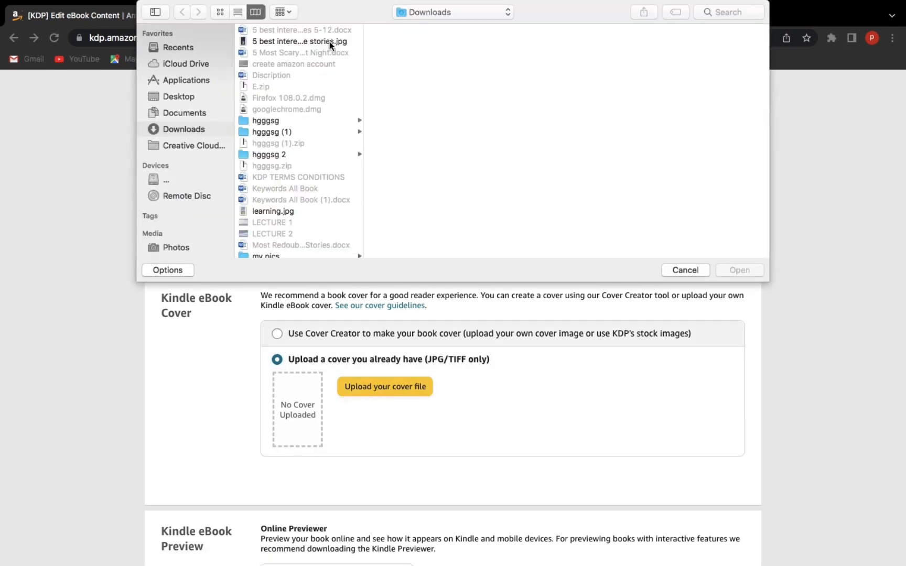
left_click(329, 42)
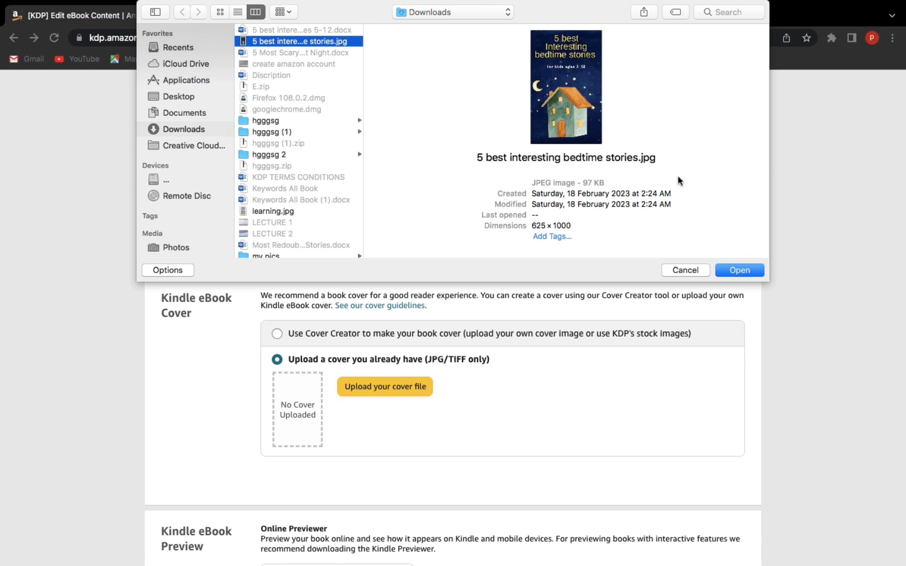
left_click(738, 272)
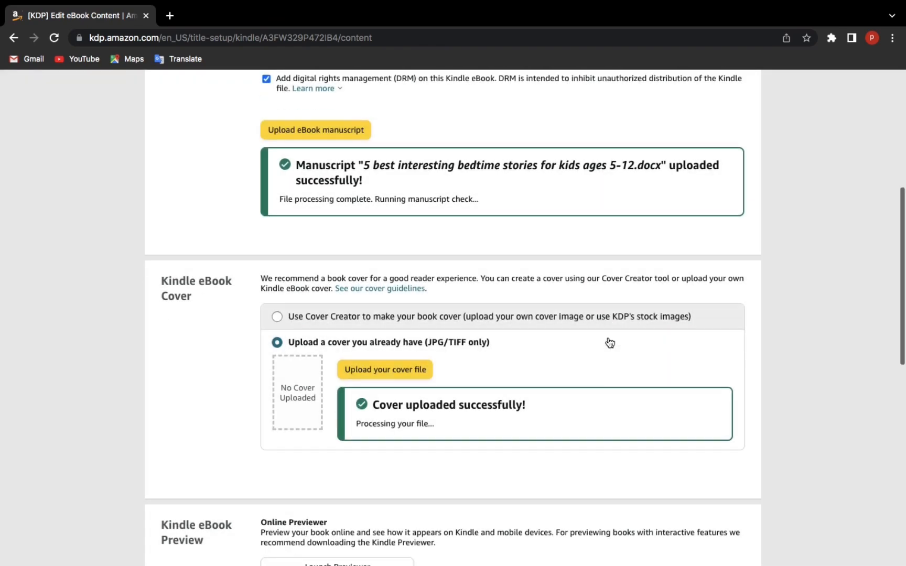
Leave the optional ISBN and publisher fields empty, and save the eBook content to continue to the pricing stage.
scroll(505, 425, "down", 3)
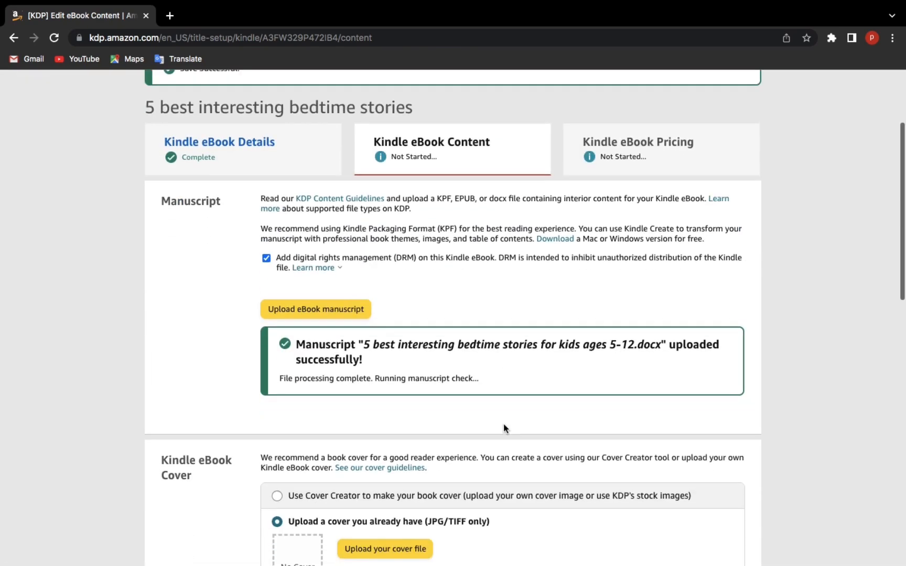
scroll(452, 378, "down", 4)
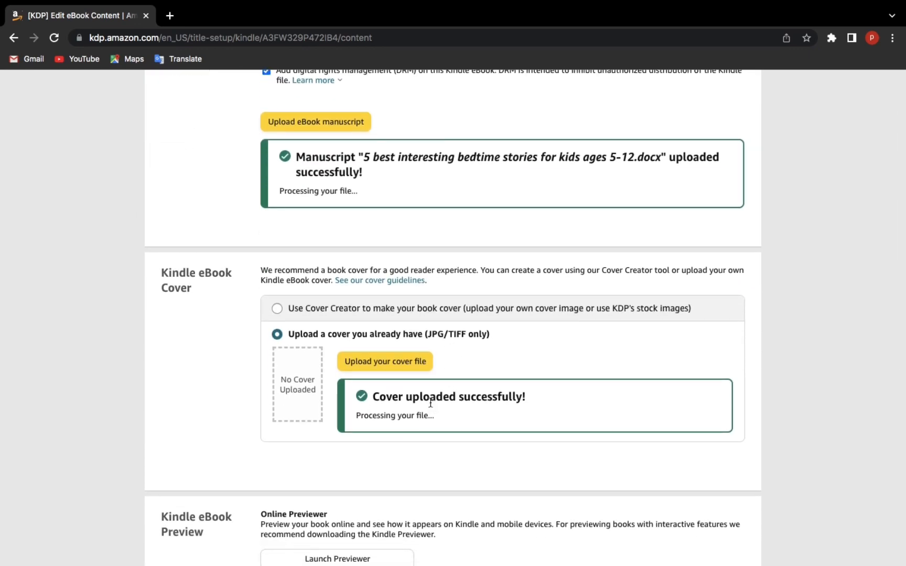
scroll(430, 403, "down", 12)
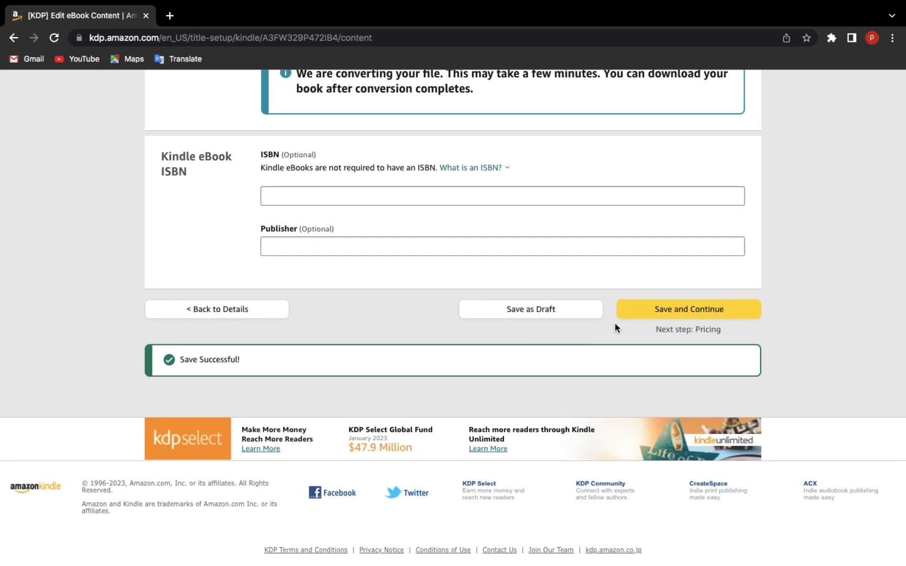
left_click(662, 312)
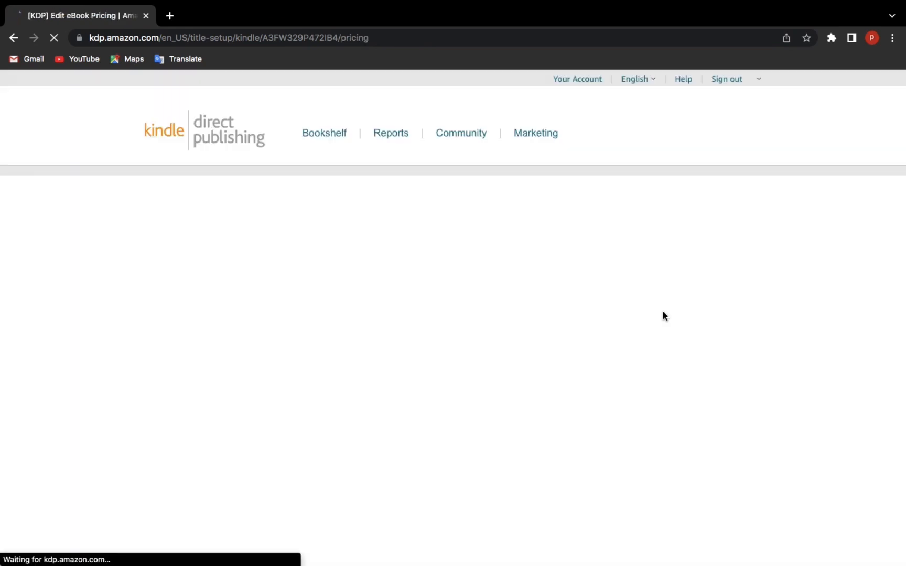
scroll(663, 313, "down", 3)
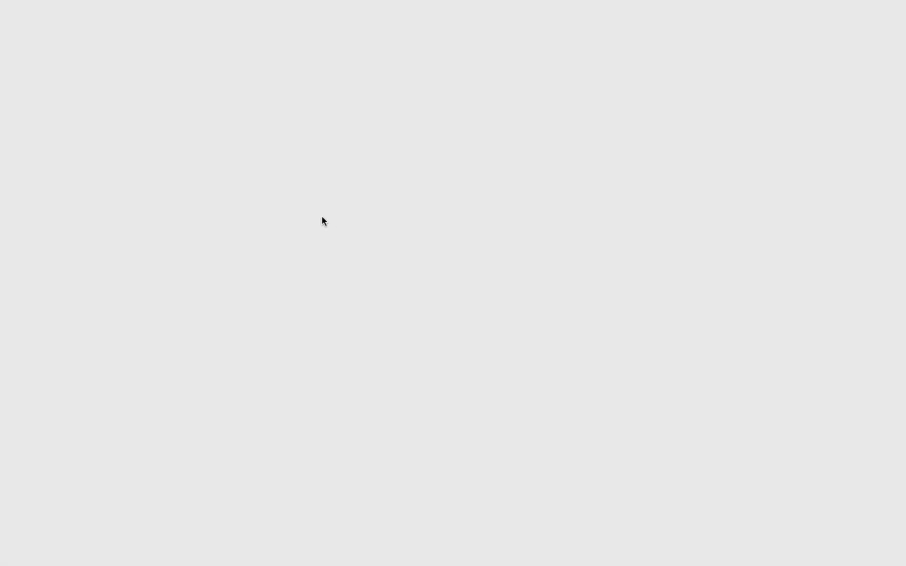
Relaunch Chrome with the pgc profile, restore the previous eBook pricing page, and make the window full screen.
key("ctrl+Left")
key("ctrl+Up")
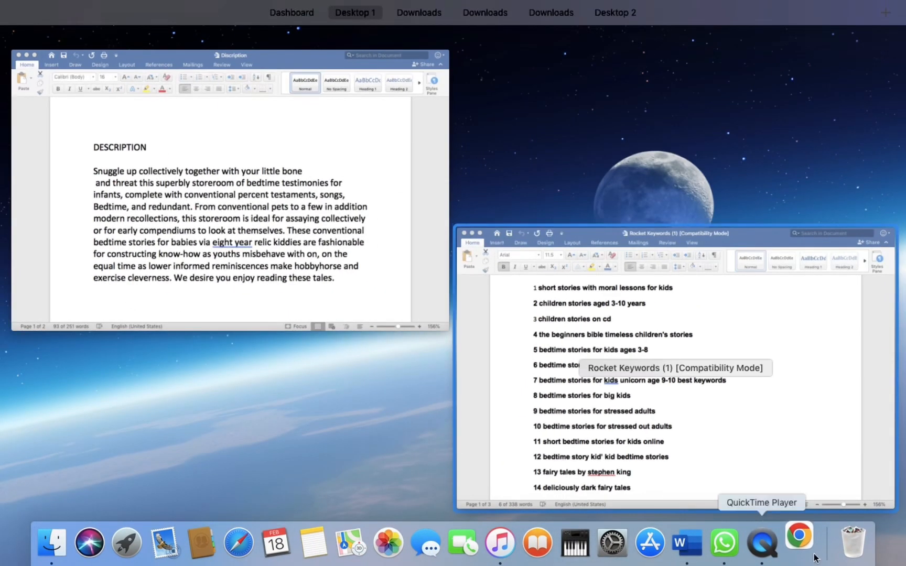
left_click(796, 542)
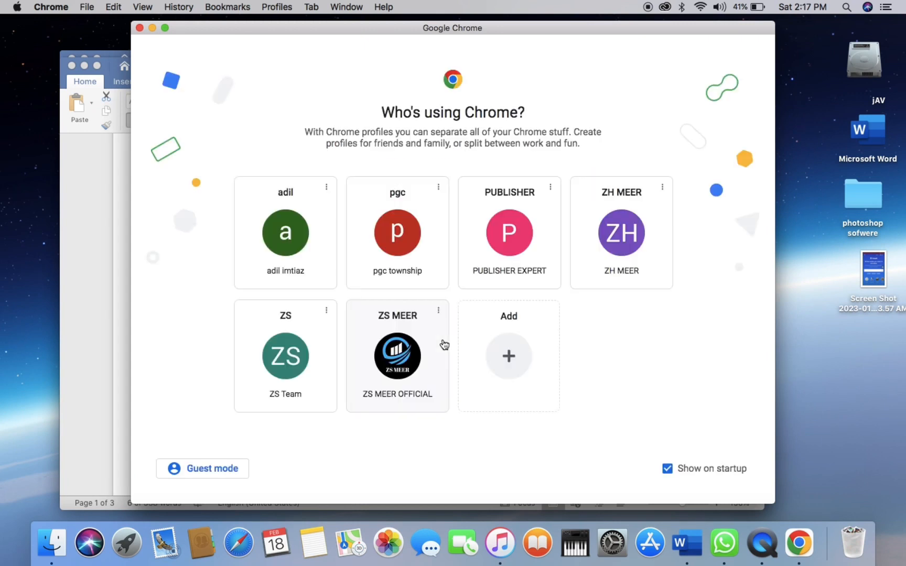
left_click(393, 241)
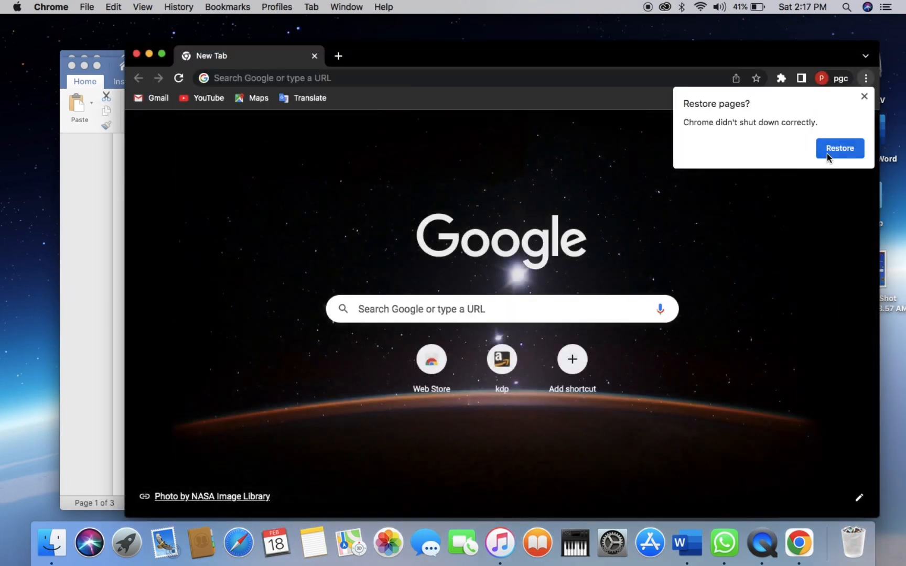
left_click(827, 153)
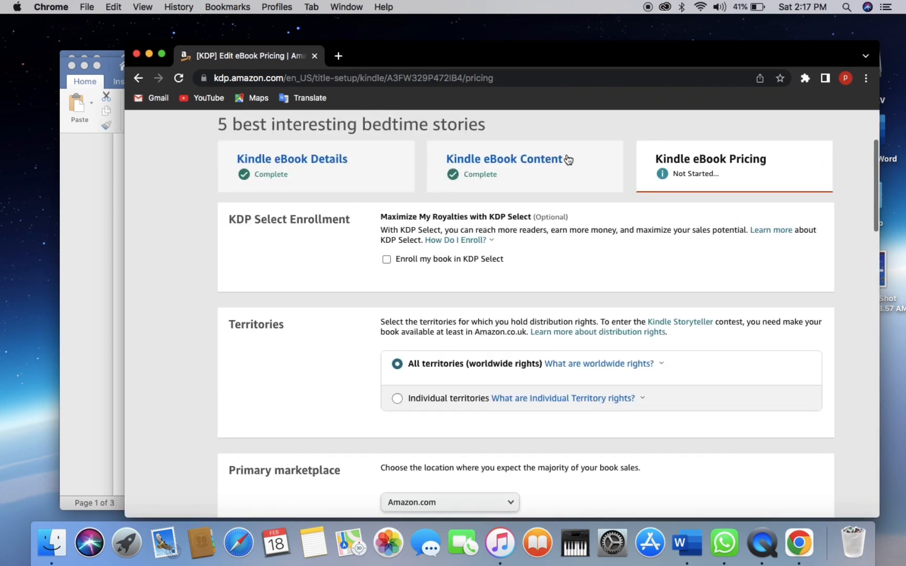
left_click(166, 53)
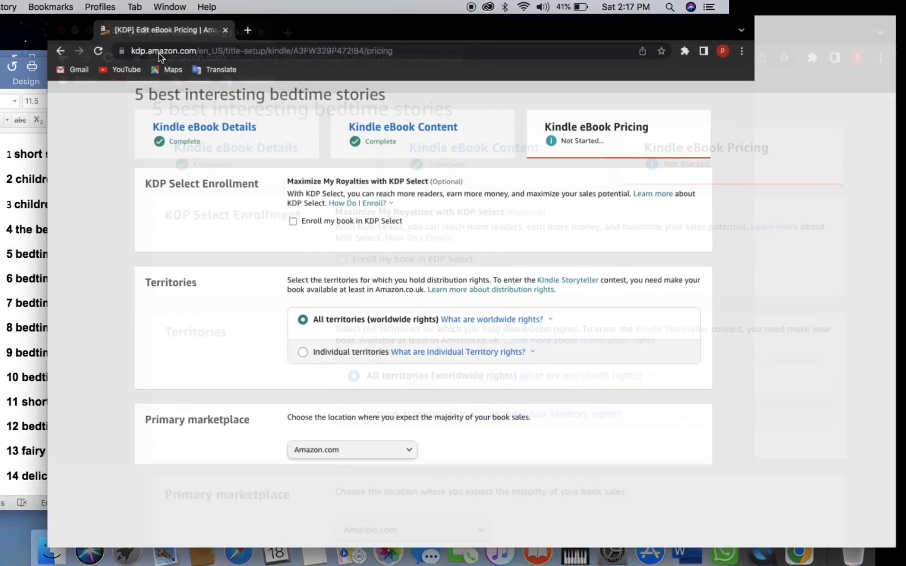
Check the help on how to enroll, and enroll the book in KDP Select.
scroll(404, 280, "down", 1)
scroll(404, 280, "up", 3)
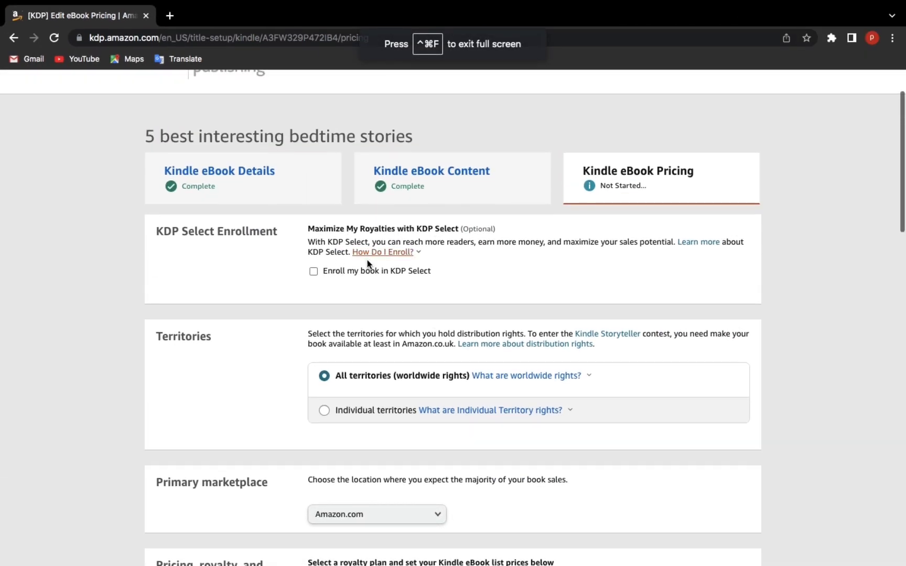
mouse_move(372, 254)
left_click(537, 286)
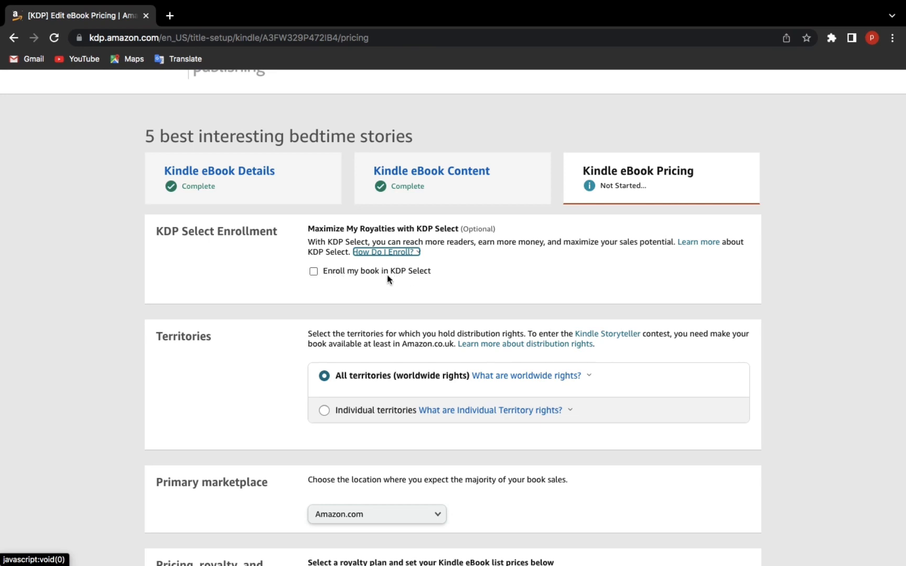
left_click(314, 273)
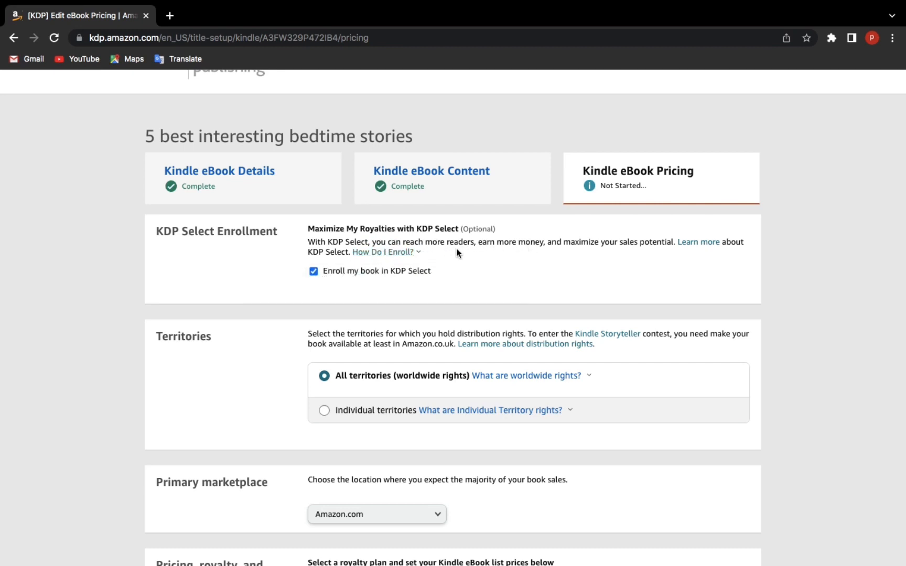
Choose Amazon.com as the book's primary marketplace.
scroll(427, 292, "down", 5)
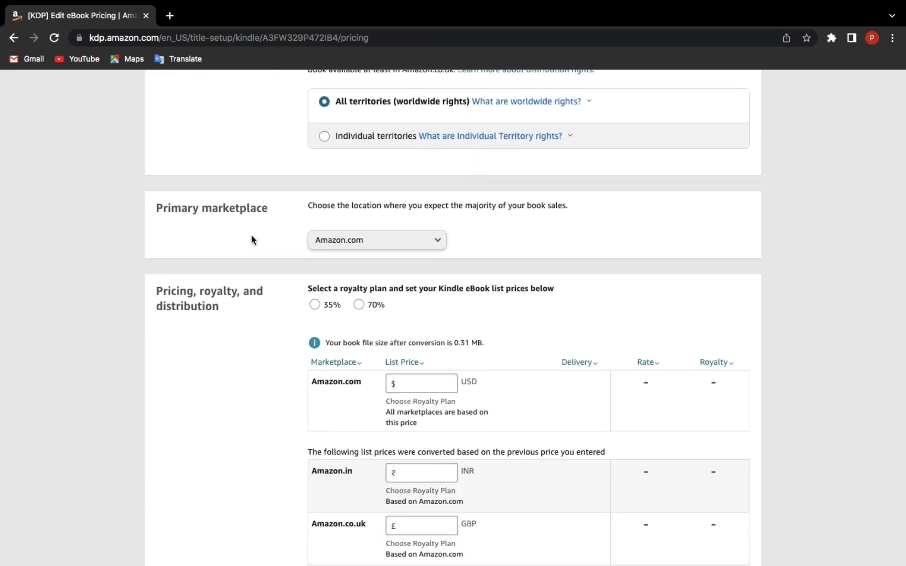
left_click(386, 243)
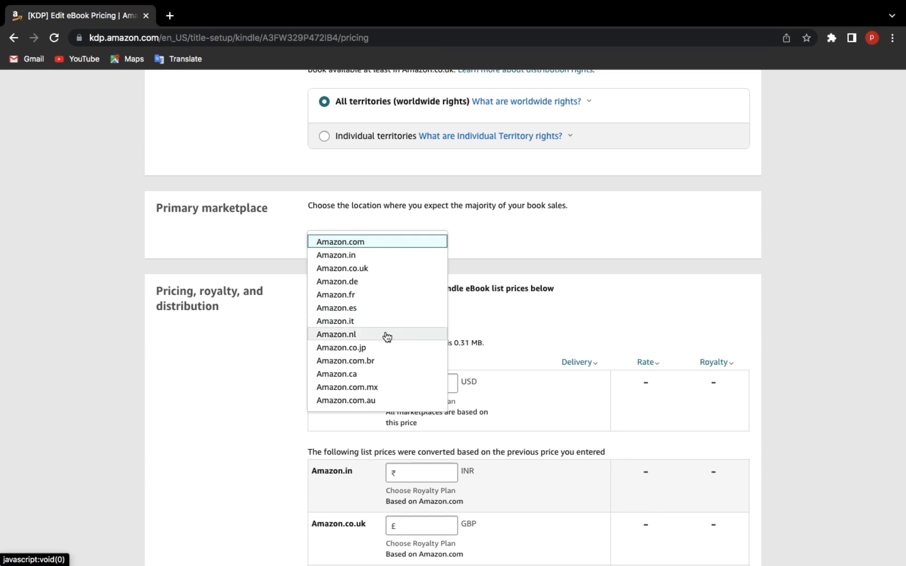
left_click(342, 242)
Compare the list price limits of the 35% and 70% royalty plans, and select the 70% plan.
scroll(343, 247, "down", 2)
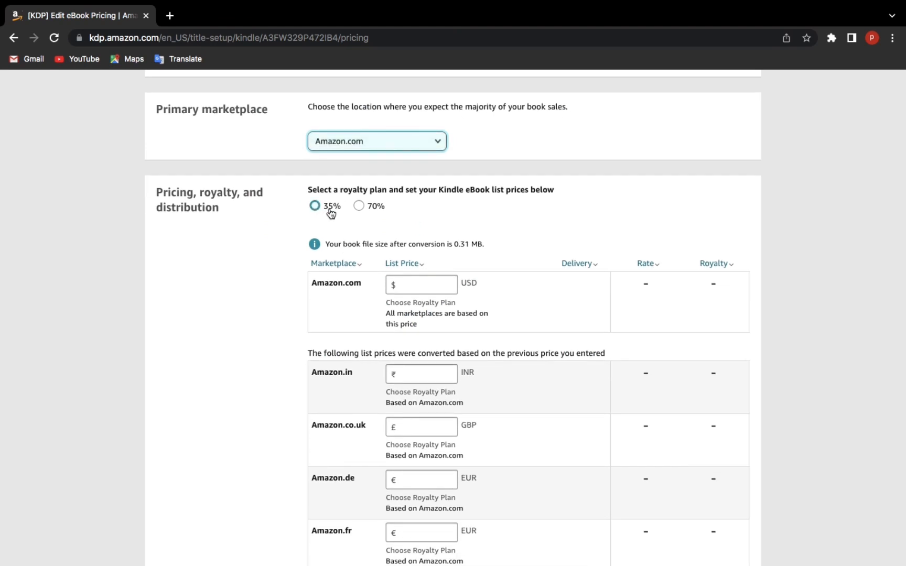
left_click(359, 206)
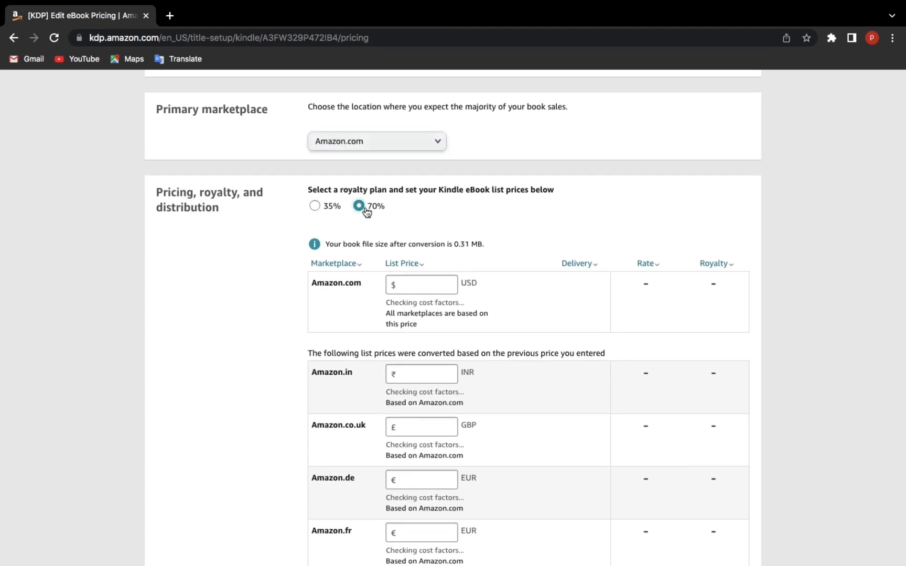
left_click(316, 207)
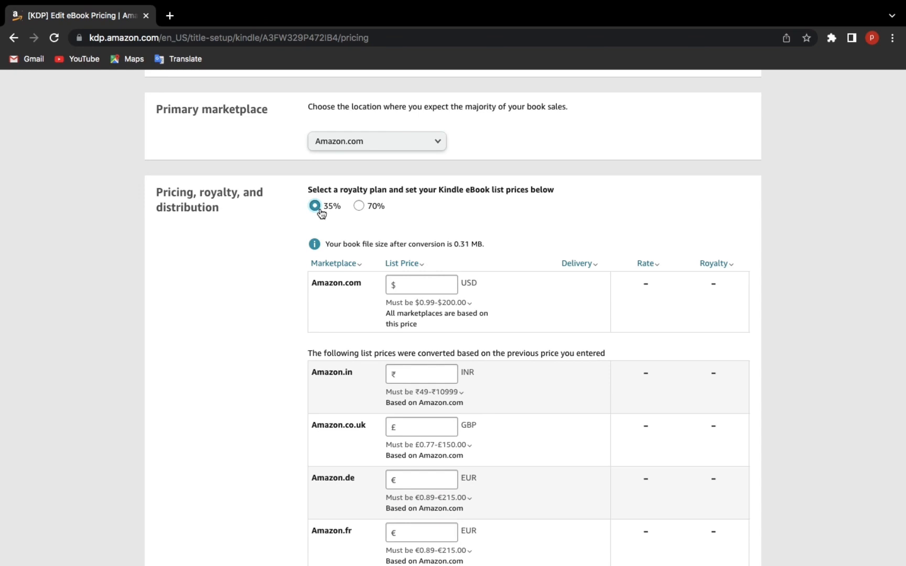
left_click(359, 207)
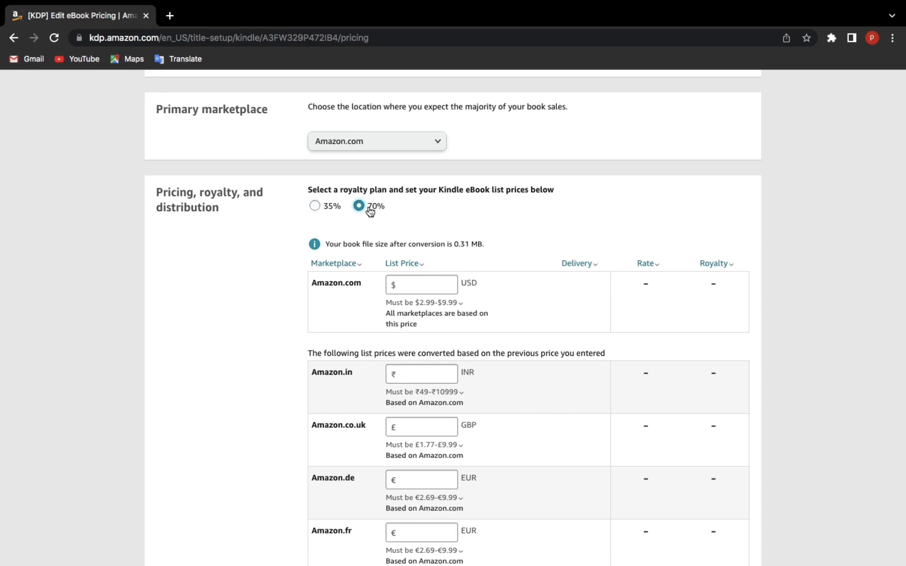
left_click(316, 206)
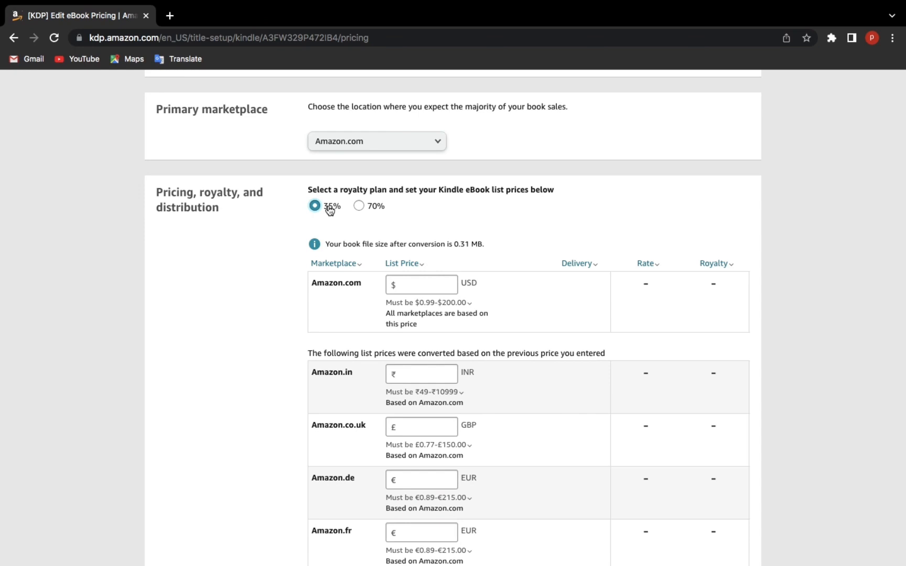
left_click(361, 207)
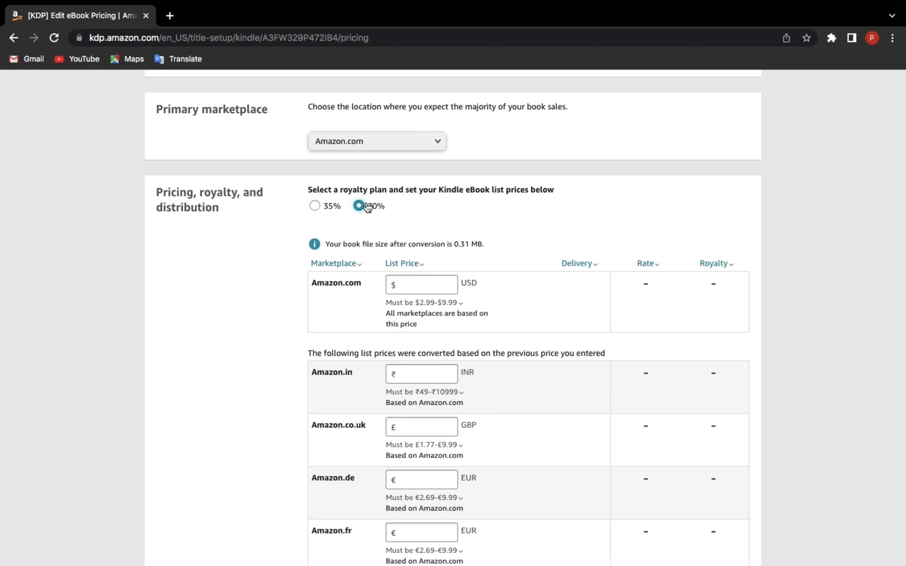
left_click(319, 207)
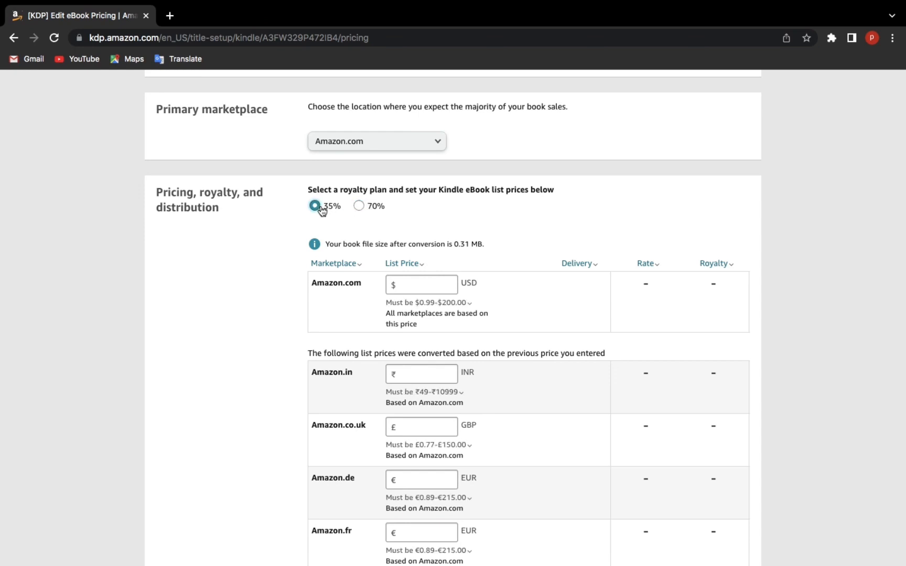
left_click(359, 206)
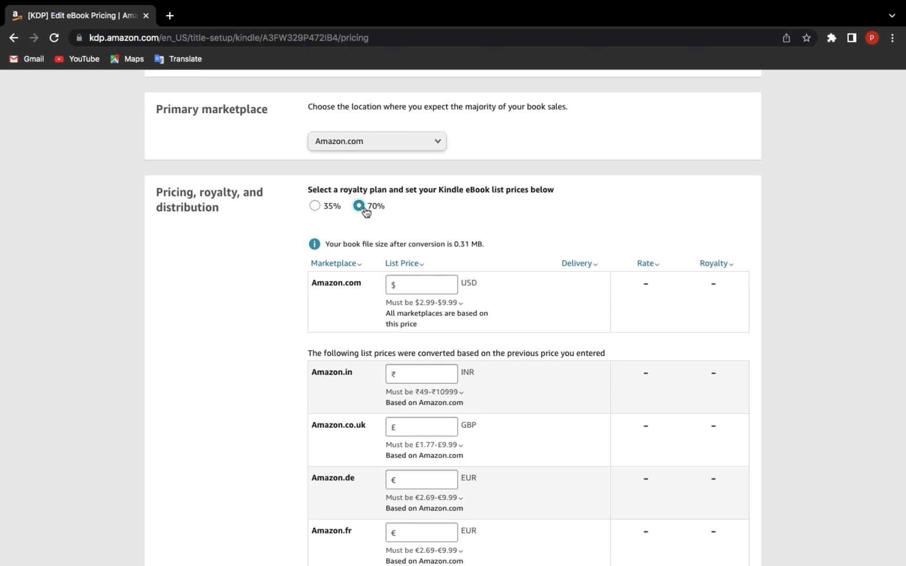
left_click(361, 208)
Set the Amazon.com list price to 2.99 USD.
scroll(377, 236, "down", 1)
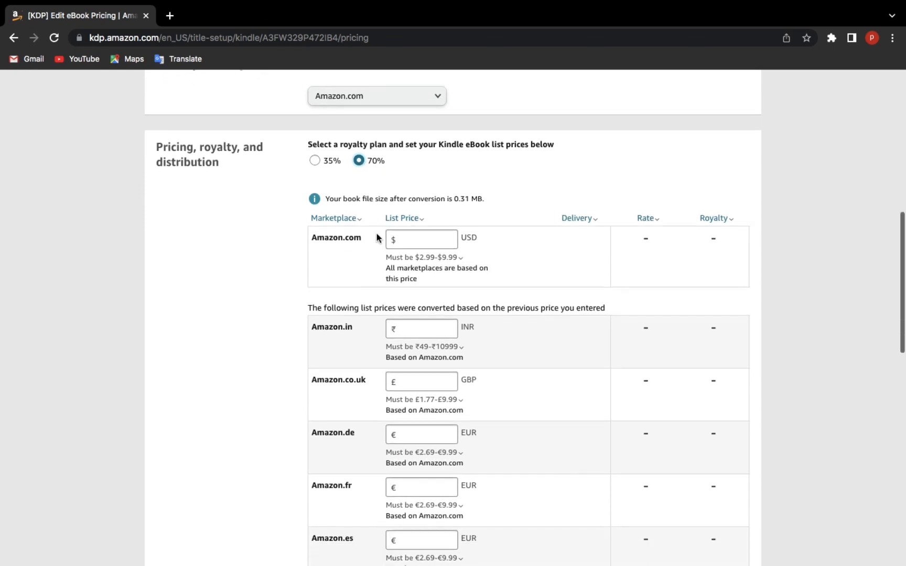
left_click(423, 242)
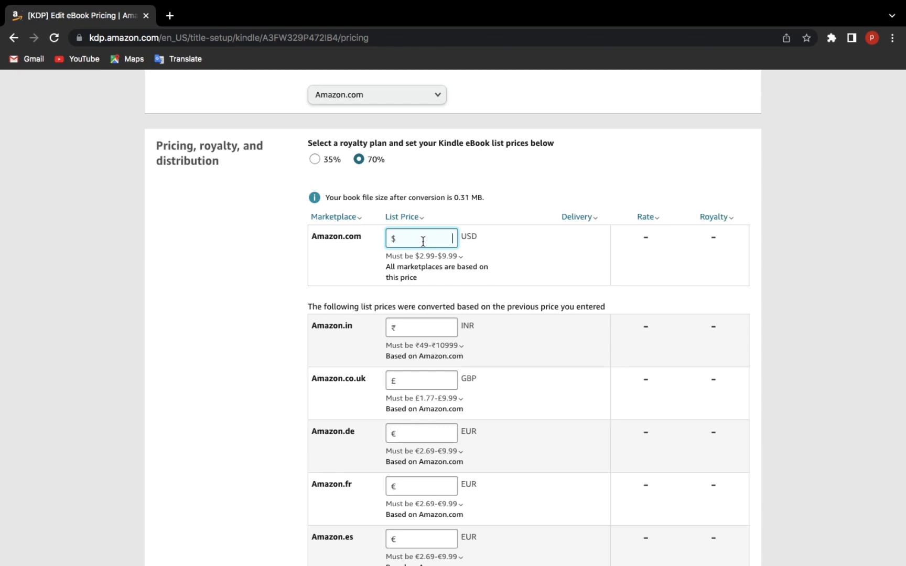
type("2.99")
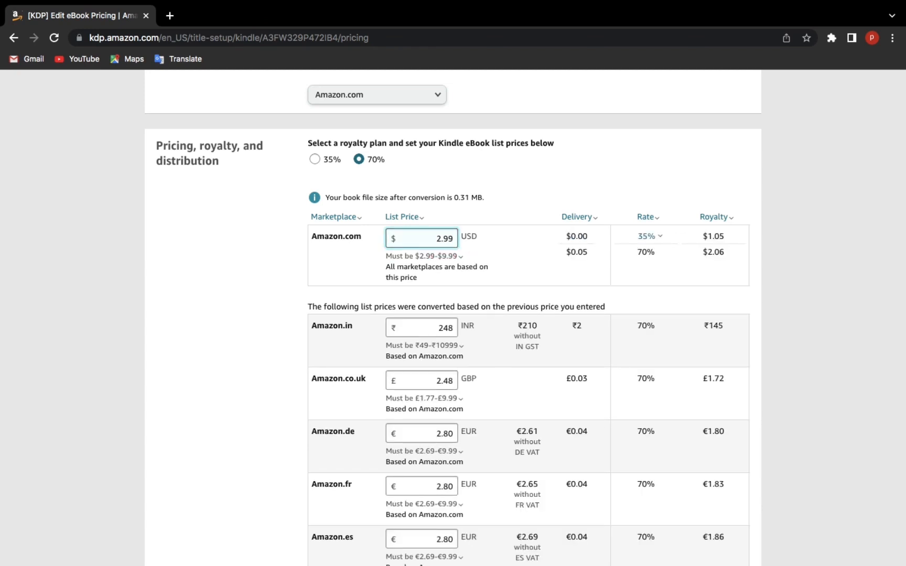
Examine the royalty rate explanation, the Amazon.com royalties at both rates, and the converted prices for the other marketplaces.
left_click(645, 237)
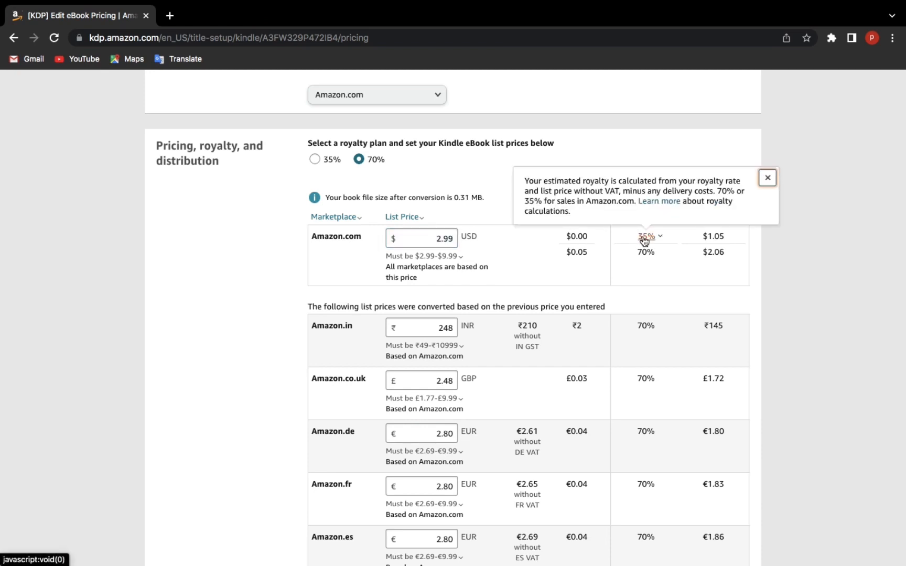
left_click(693, 242)
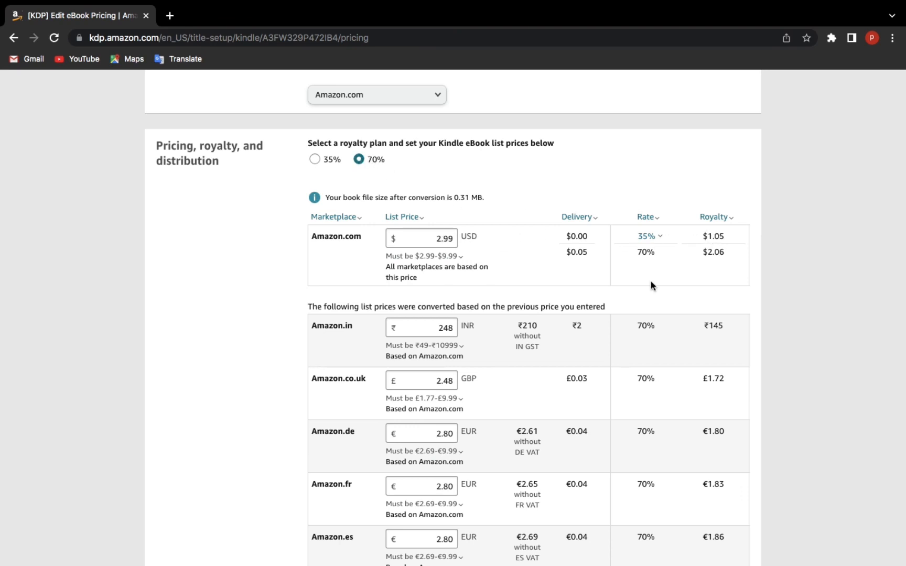
left_click_drag(699, 251, 732, 252)
left_click_drag(730, 234, 701, 237)
left_click(729, 252)
left_click_drag(728, 252, 699, 251)
scroll(587, 425, "down", 3)
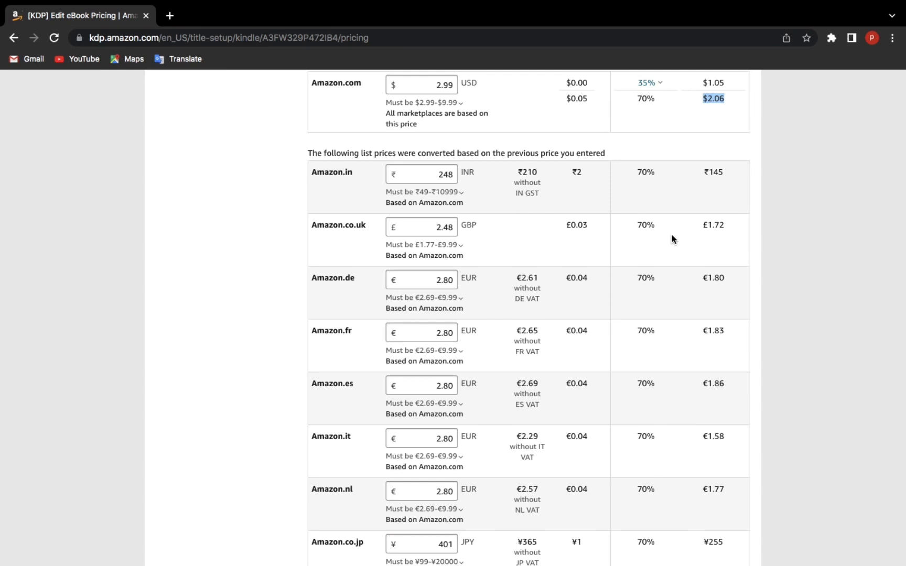
scroll(411, 307, "down", 2)
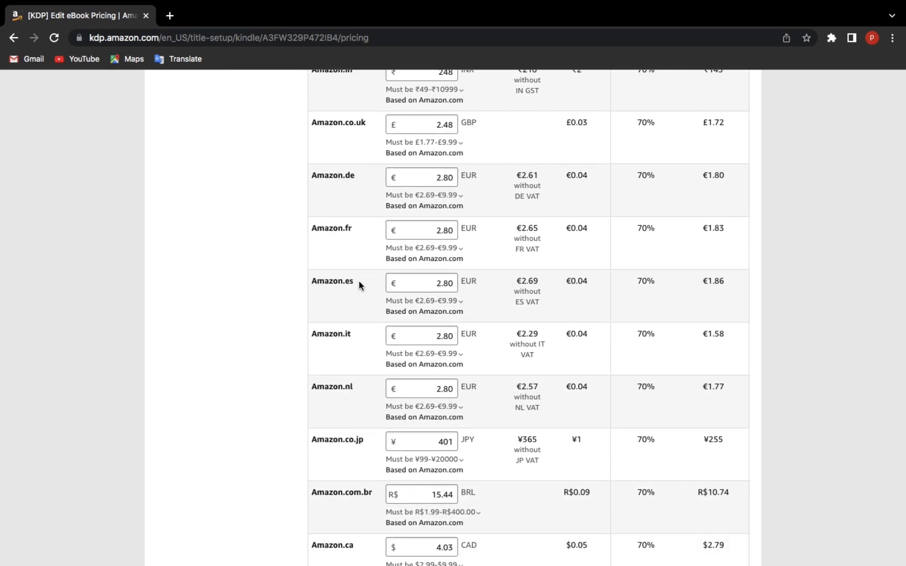
Review the converted list prices, delivery costs and royalties for each marketplace from Amazon.in through Amazon.com.au.
scroll(334, 374, "down", 1)
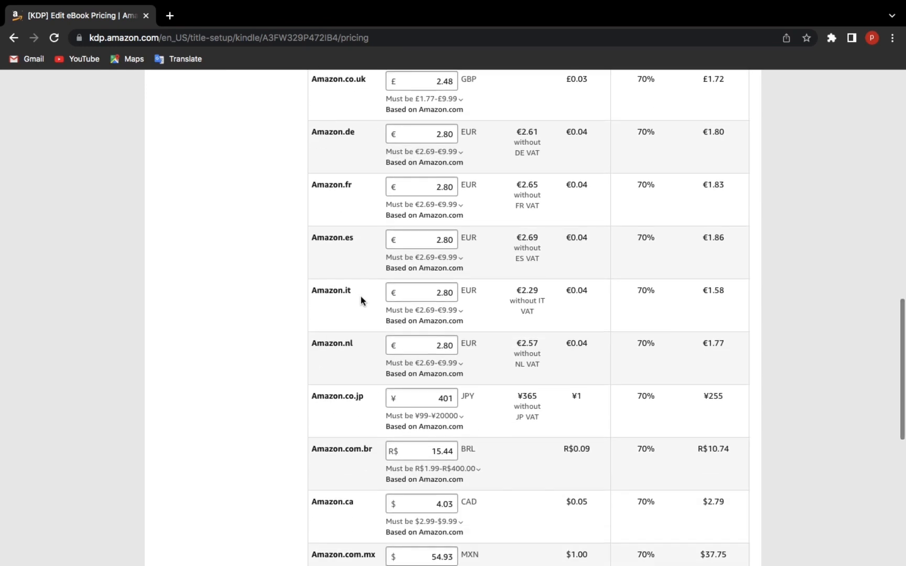
scroll(351, 377, "down", 1)
scroll(367, 409, "down", 1)
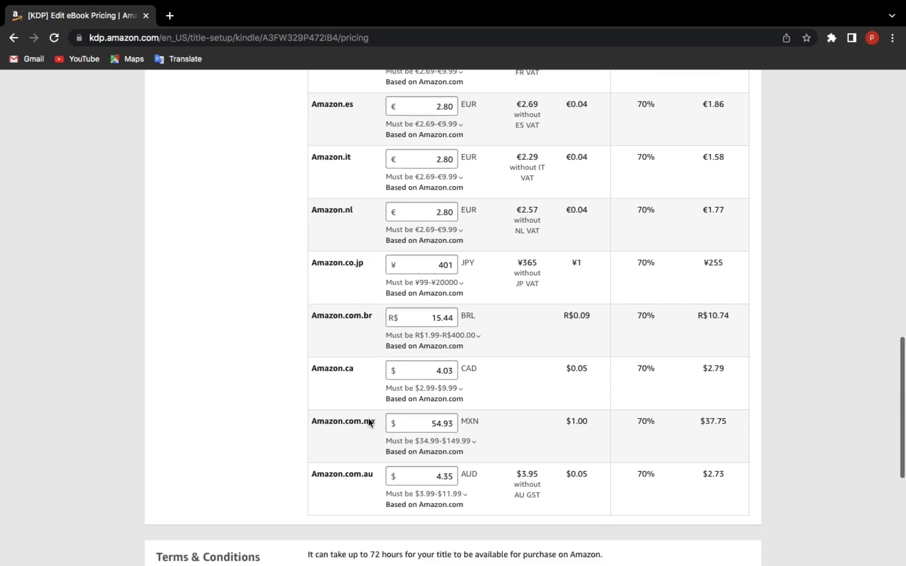
scroll(361, 393, "down", 1)
scroll(427, 376, "up", 2)
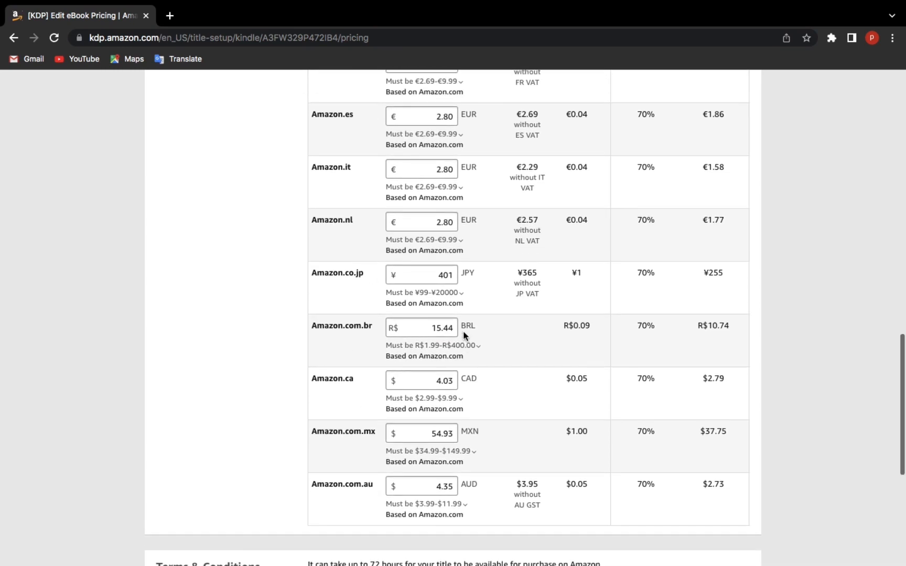
scroll(450, 325, "up", 5)
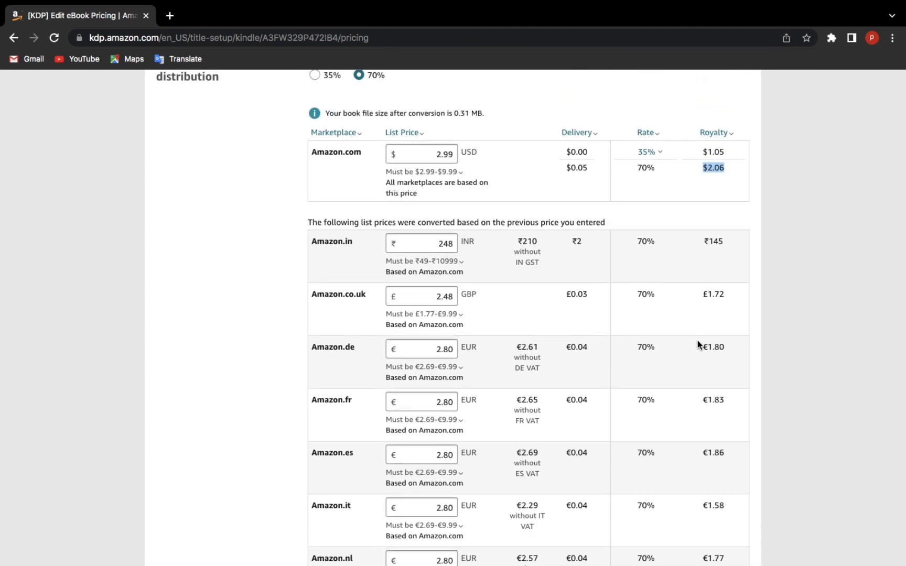
scroll(697, 340, "down", 5)
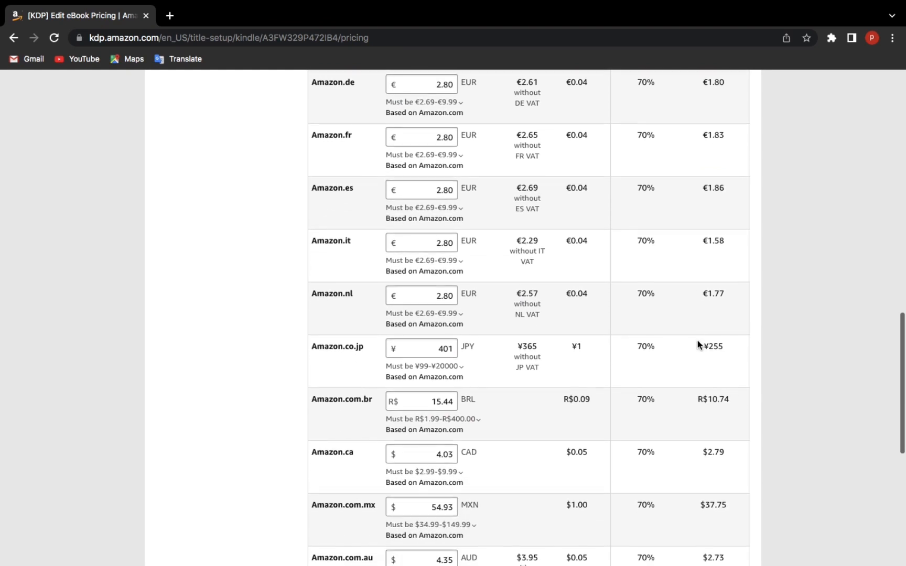
scroll(698, 340, "down", 5)
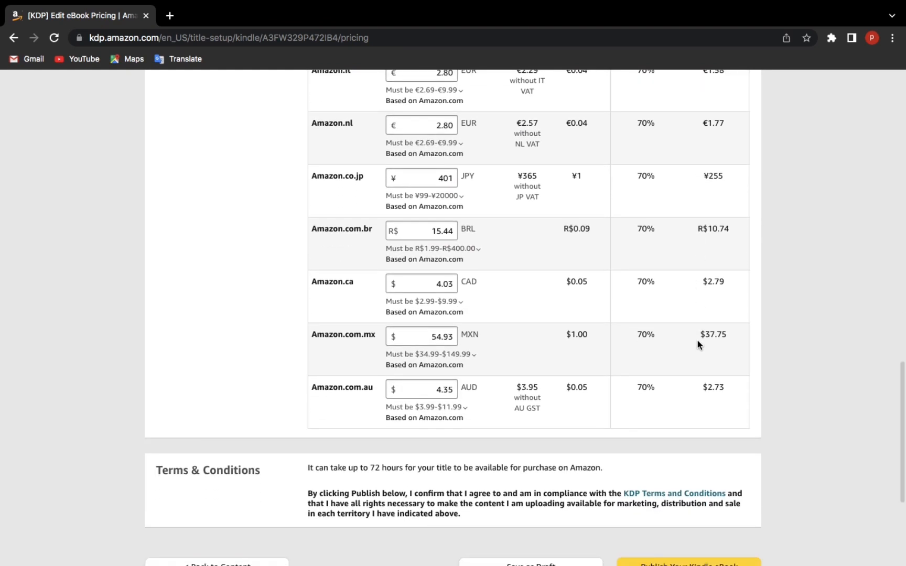
Publish the Kindle eBook with the chosen enrollment, territory and pricing settings, and dismiss the submission confirmation.
scroll(698, 345, "up", 15)
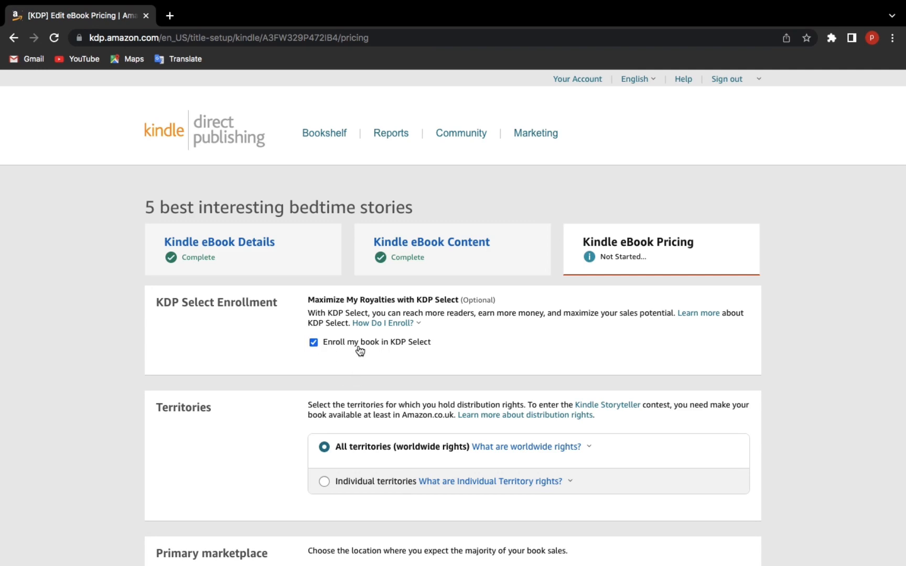
scroll(357, 350, "down", 5)
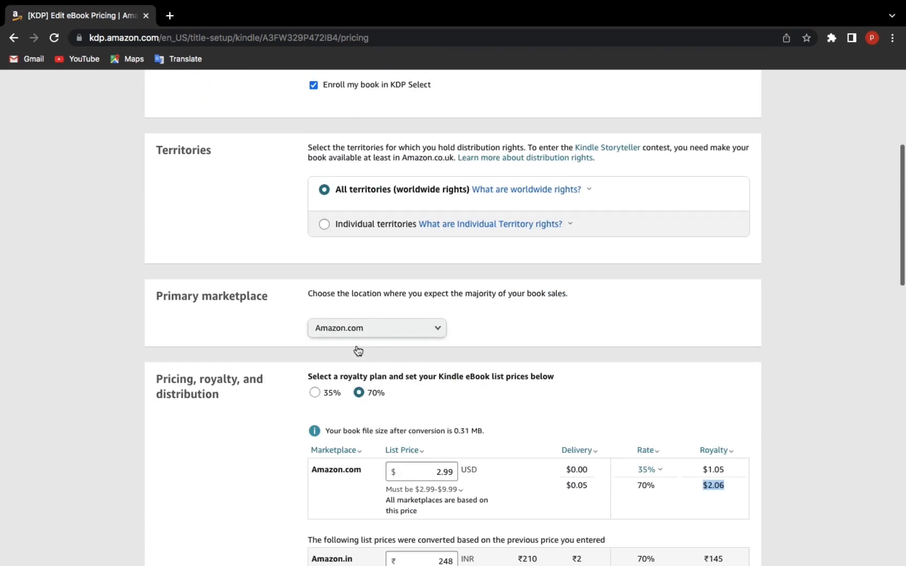
scroll(361, 398, "down", 3)
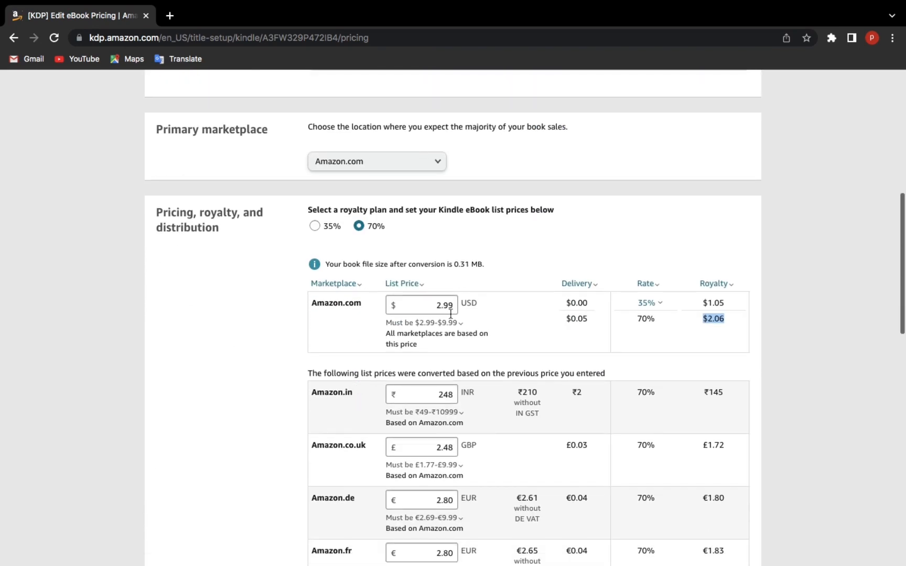
scroll(449, 315, "down", 13)
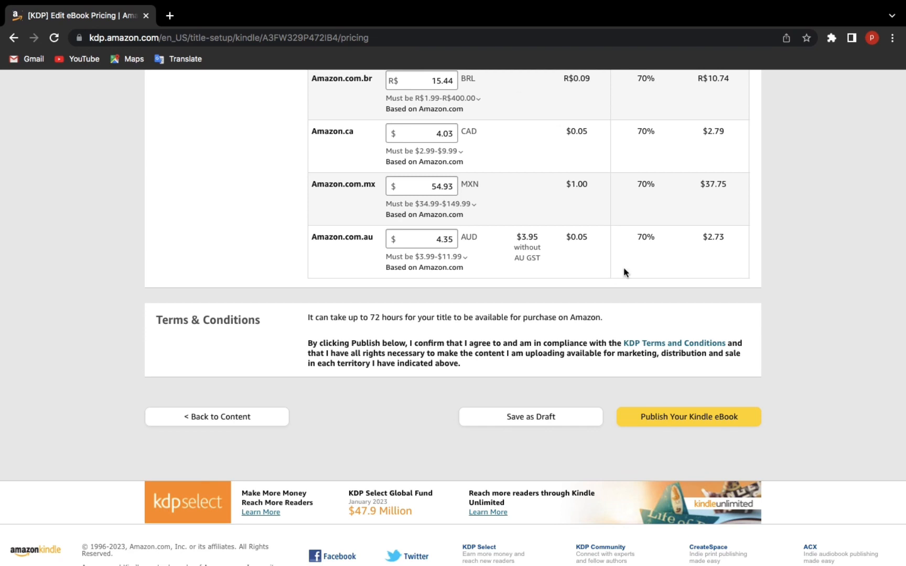
left_click(680, 419)
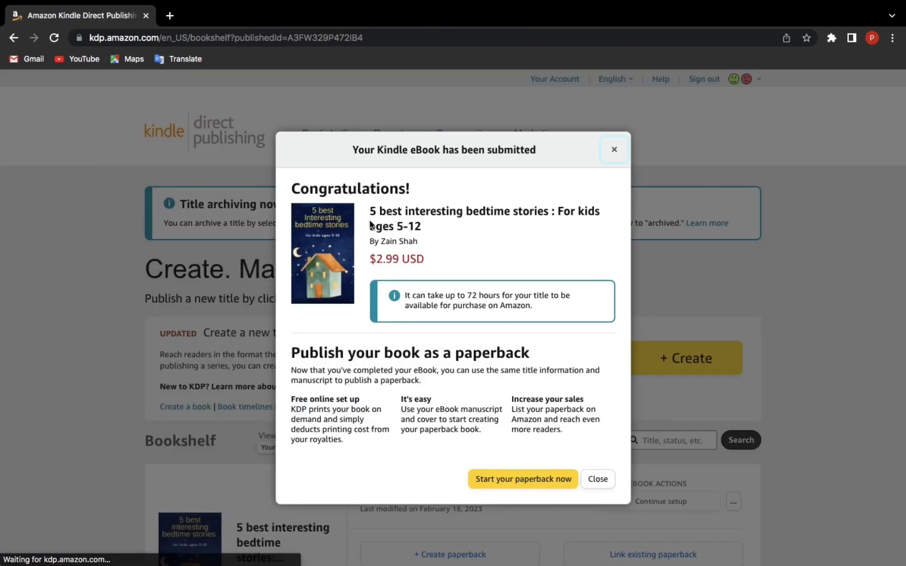
left_click(610, 148)
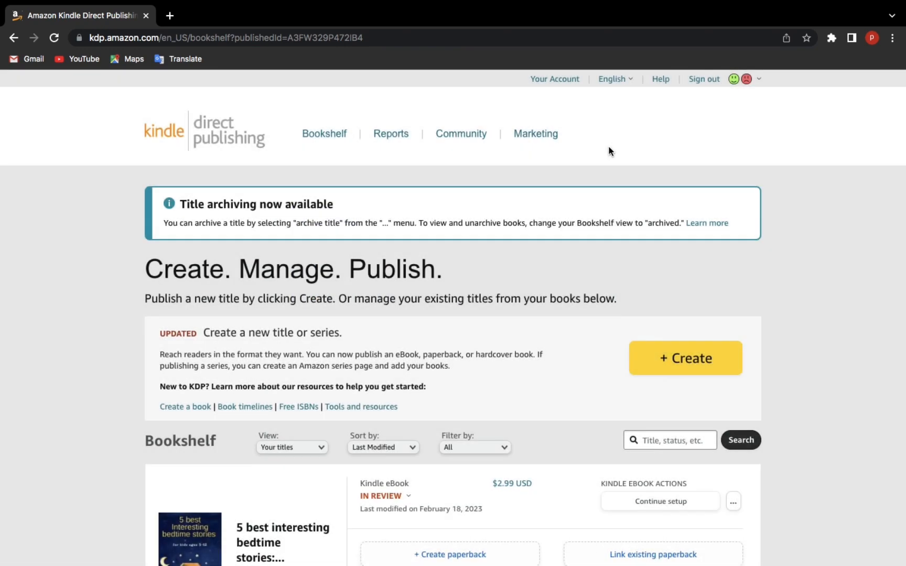
Check the publishing status explanation for the bedtime stories Kindle eBook on the Bookshelf.
scroll(609, 146, "down", 4)
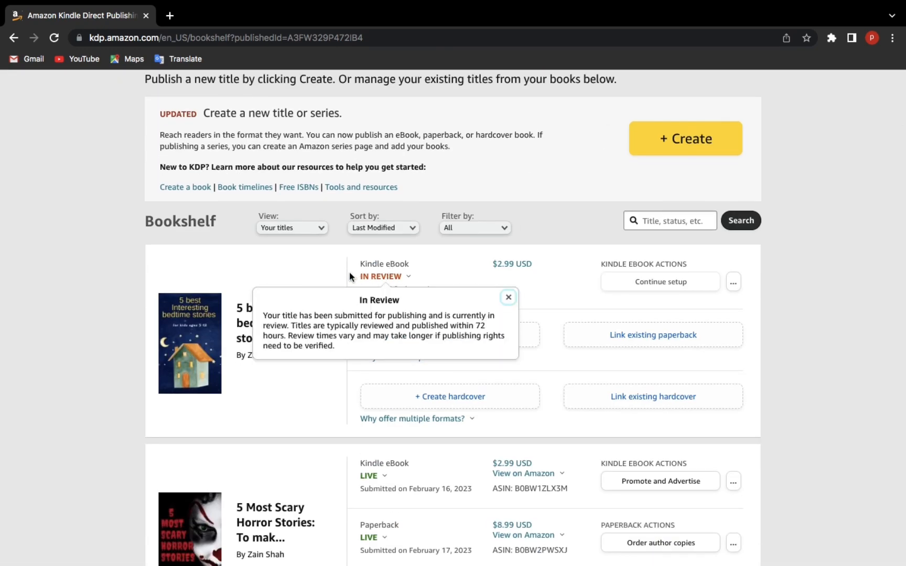
mouse_move(379, 277)
double_click(480, 326)
left_click(349, 282)
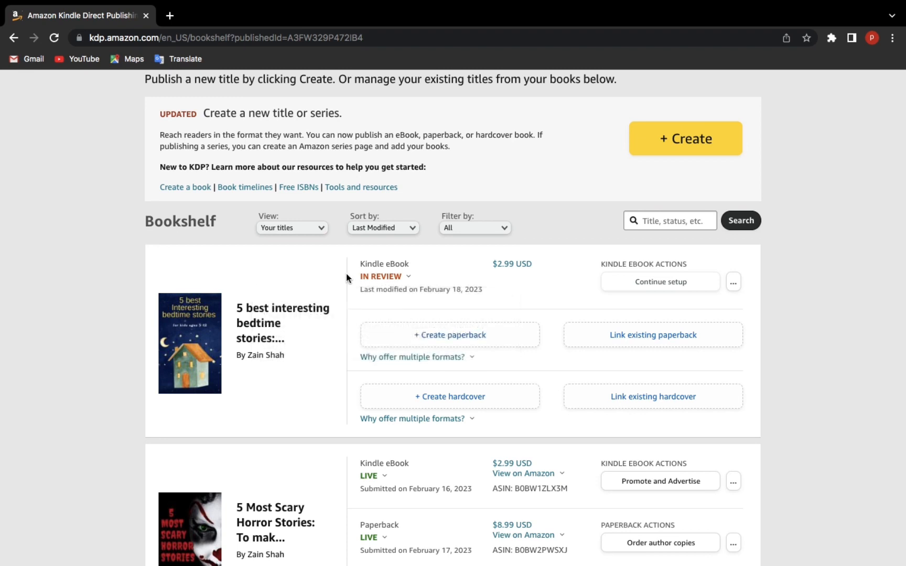
left_click(380, 276)
scroll(396, 298, "up", 2)
scroll(396, 298, "up", 1)
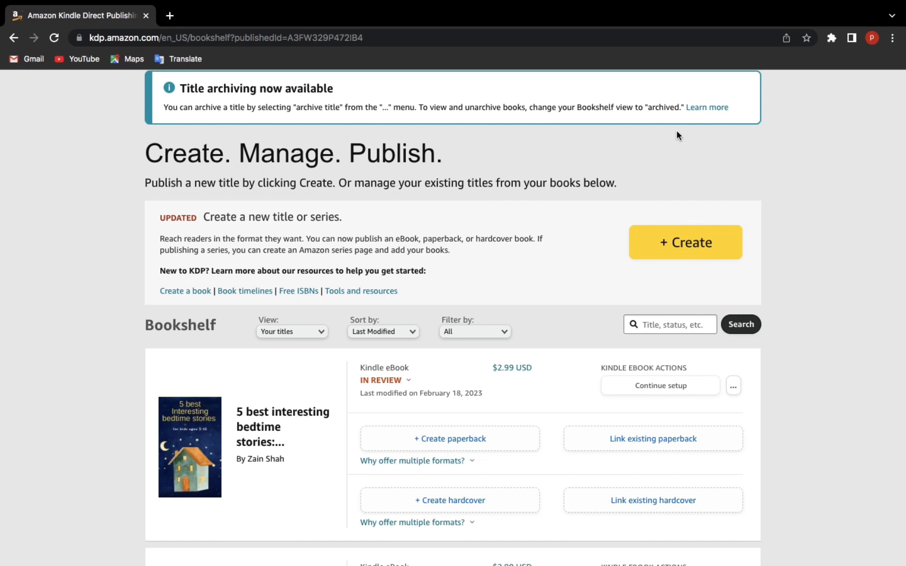
mouse_move(729, 3)
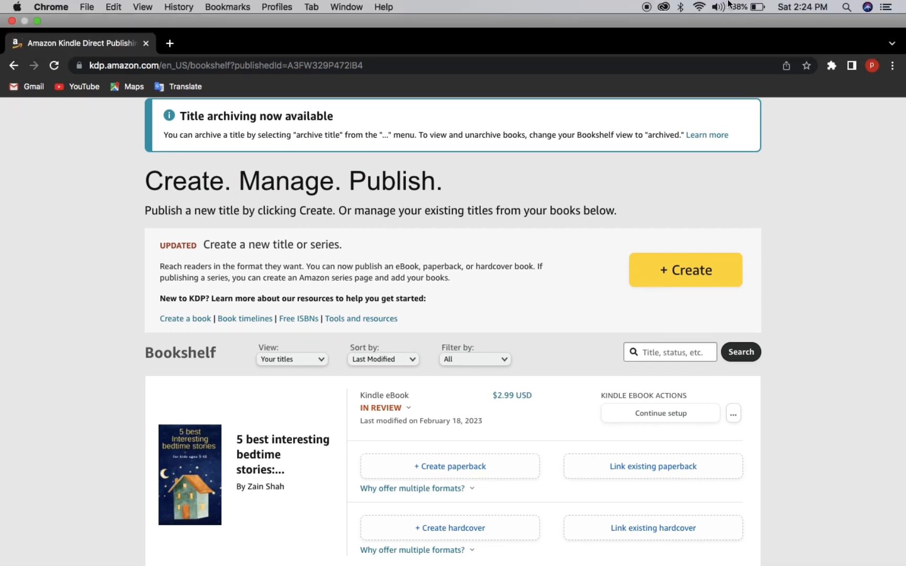